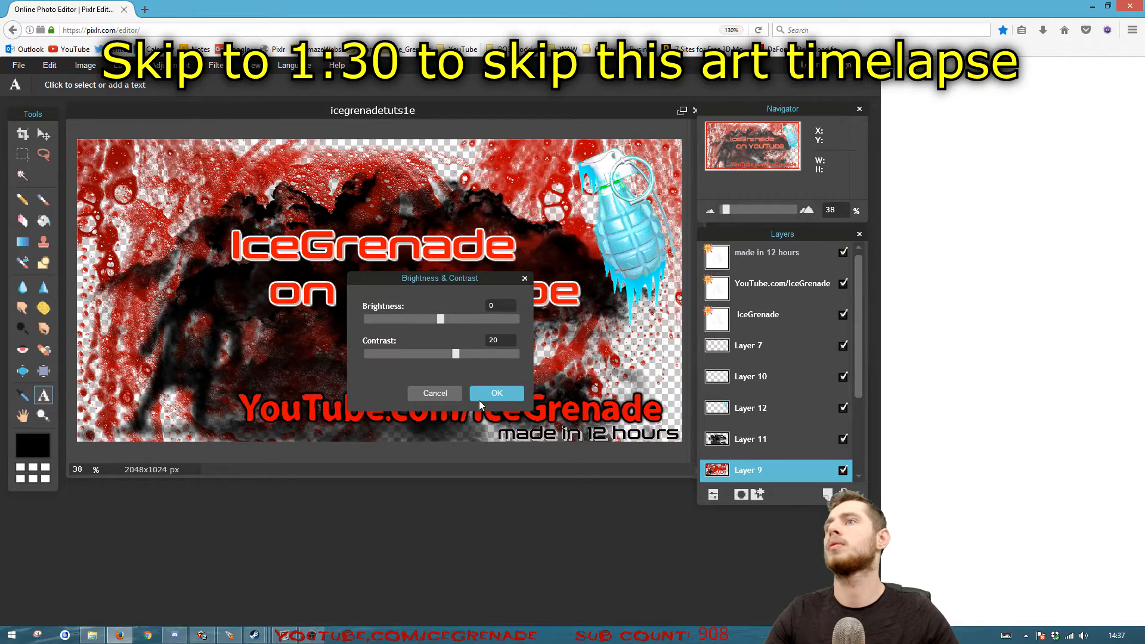
Shift the hue of the red splatter background layer to blue
click(190, 95)
drag(441, 296, 400, 297)
click(497, 419)
Recolour the "IceGrenade on YouTube" title text to cyan
click(761, 324)
click(307, 257)
click(381, 253)
click(353, 362)
click(608, 450)
click(385, 279)
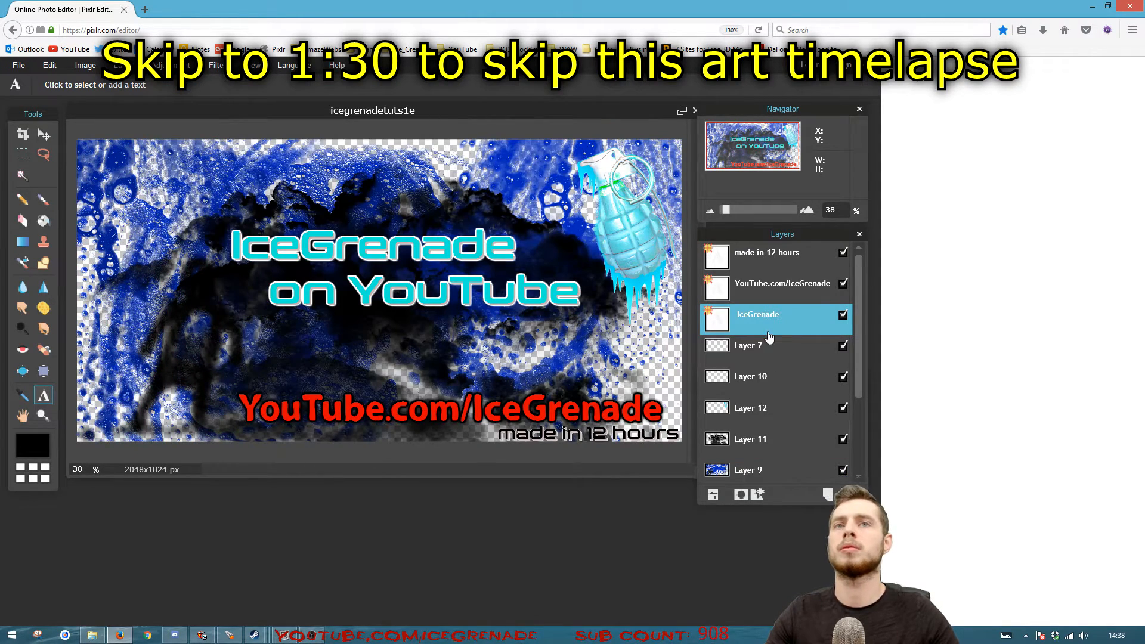
Recolour the "YouTube.com/IceGrenade" text to cyan
click(776, 285)
click(562, 393)
click(381, 253)
click(353, 362)
click(606, 447)
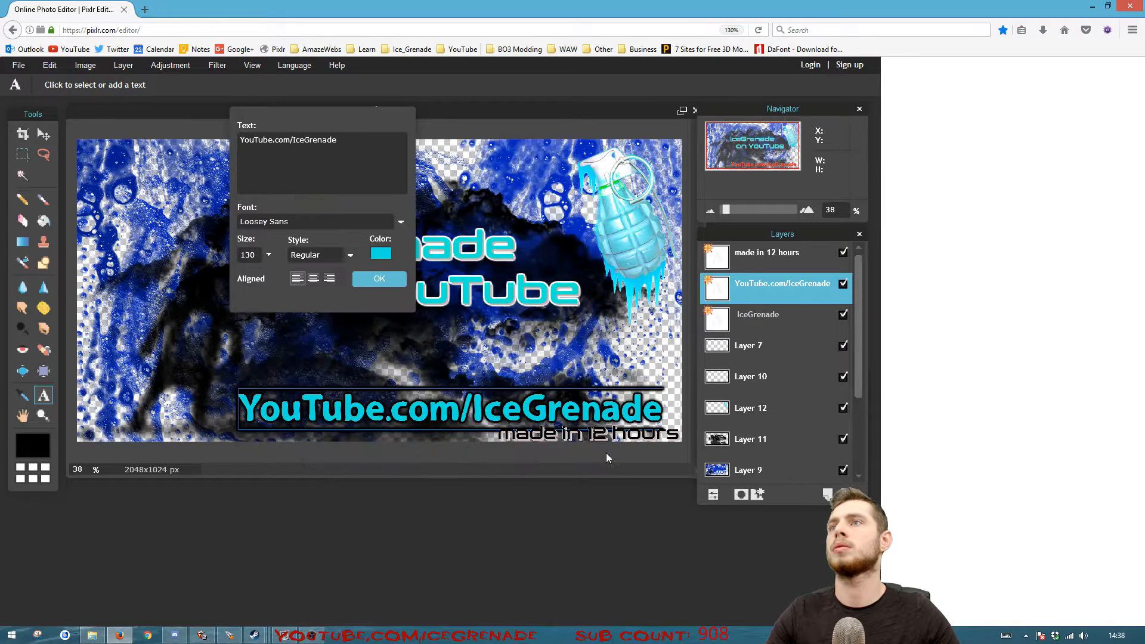
Select Layer 10 and add the Fire and smoke brush set from the Nature category to the brushes
click(789, 391)
click(93, 86)
click(396, 121)
click(298, 155)
click(289, 192)
click(281, 230)
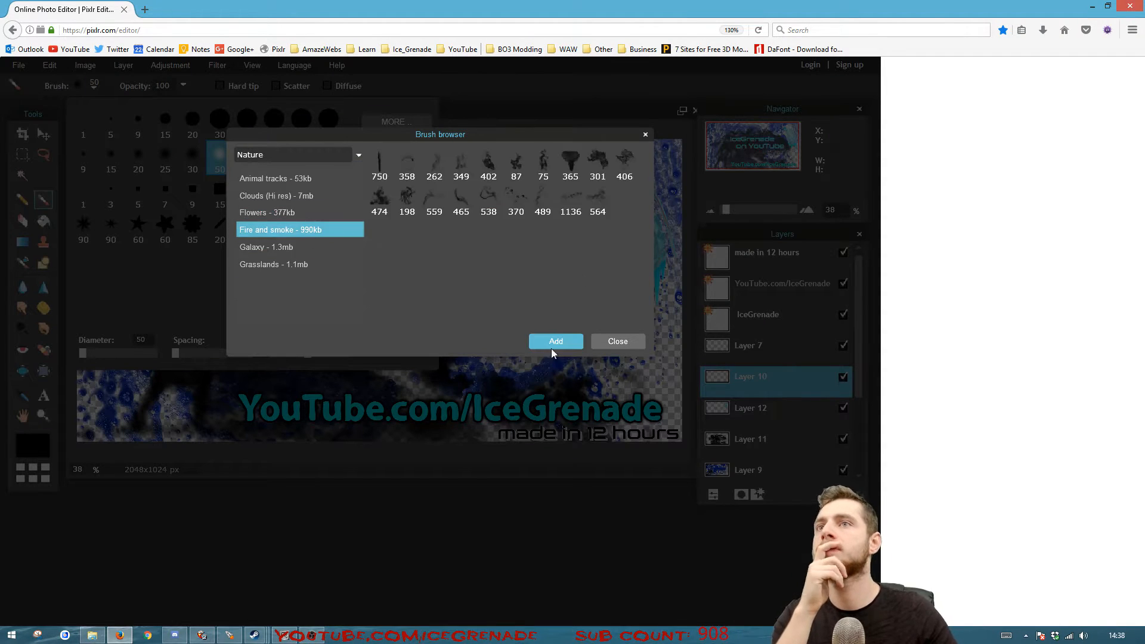
click(556, 341)
Stamp black smoke onto Layer 10 with the 564 smoke brush and switch to the 1136 smoke brush
click(246, 298)
click(540, 379)
click(94, 86)
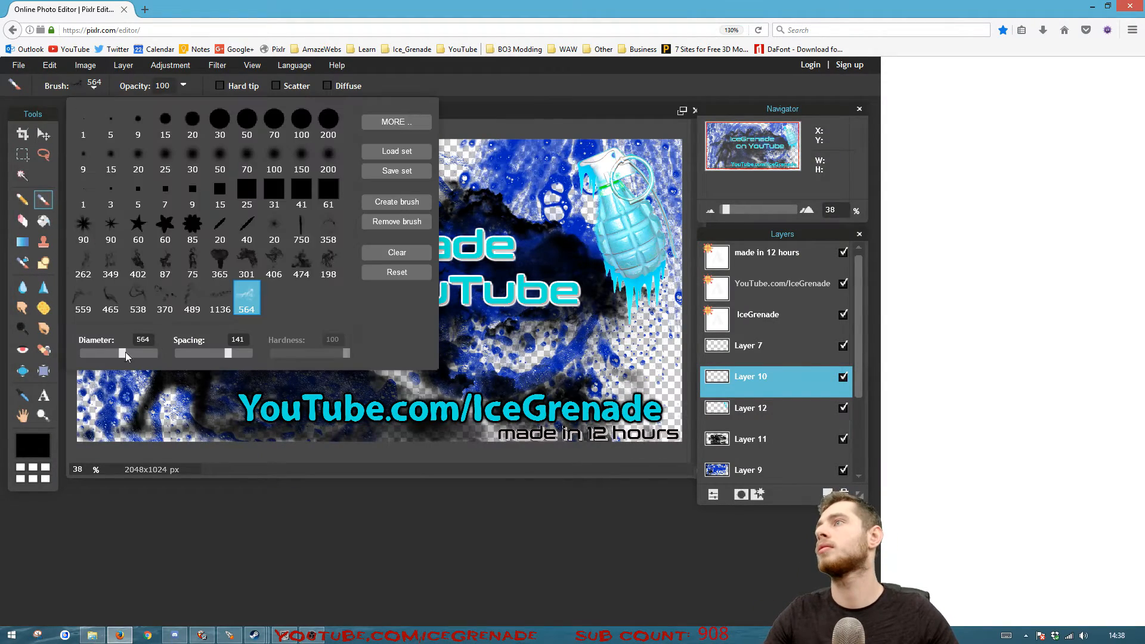
click(578, 398)
click(94, 87)
click(244, 296)
click(219, 298)
click(94, 86)
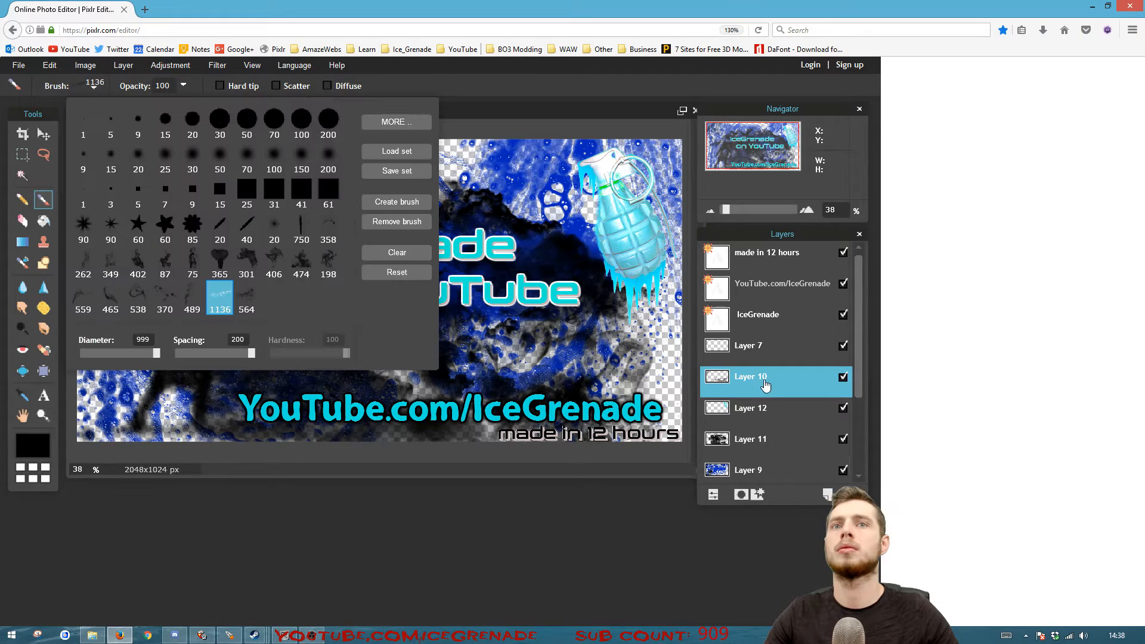
Fill Layer 5, beneath the blue splatter layer, with solid black using the Paint bucket
click(766, 386)
scroll(766, 394, down, 1)
click(769, 453)
click(774, 479)
click(43, 221)
click(487, 251)
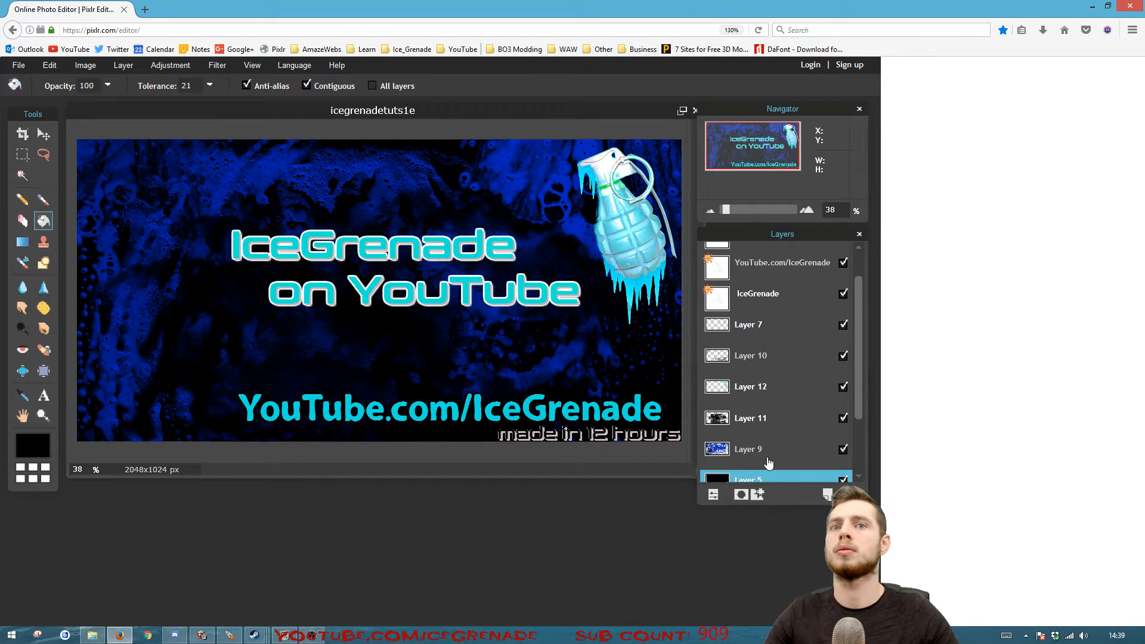
Try to move Layer 9 higher in the layer stack
drag(769, 458, 769, 247)
click(784, 448)
mouse_move(859, 496)
mouse_down()
mouse_move(859, 314)
mouse_move(851, 487)
mouse_up()
drag(859, 340, 859, 445)
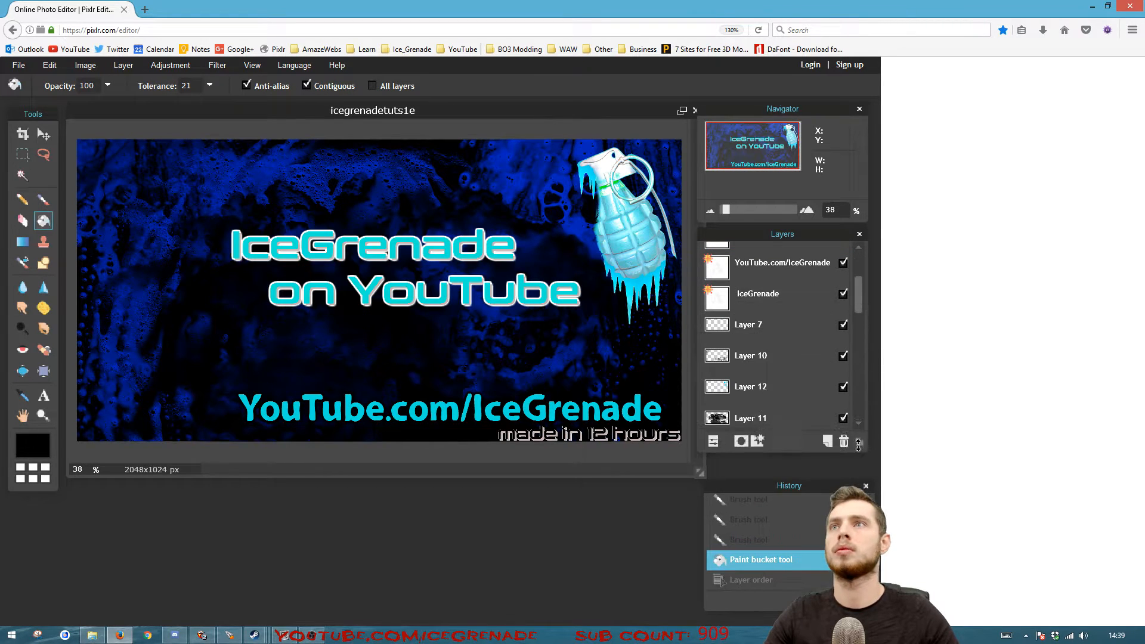
Change the font of the "IceGrenade on YouTube" title text to HEYRO fun
click(759, 295)
click(44, 395)
click(298, 249)
drag(318, 112, 667, 319)
click(680, 429)
click(682, 447)
key(Down)
key(Down)
key(Down)
key(Down)
key(Down)
key(Down)
key(Down)
key(Down)
key(Up)
key(Up)
key(Up)
key(Down)
key(Down)
key(Down)
key(Down)
key(Down)
key(Down)
key(Down)
key(Down)
key(Down)
key(Down)
key(Down)
key(Down)
key(Down)
key(Down)
key(Down)
key(Down)
key(Down)
key(Down)
key(Down)
key(Down)
key(Down)
key(Down)
key(Down)
key(Down)
key(Down)
key(Down)
key(Down)
key(Down)
key(Down)
key(Down)
key(Down)
key(Down)
key(Down)
key(Down)
key(Down)
key(Down)
key(Down)
key(Down)
key(Down)
key(Down)
key(Down)
key(Down)
key(Down)
key(Down)
key(Down)
key(Down)
key(Down)
key(Down)
key(Down)
key(Down)
key(Down)
key(Down)
key(Down)
key(Down)
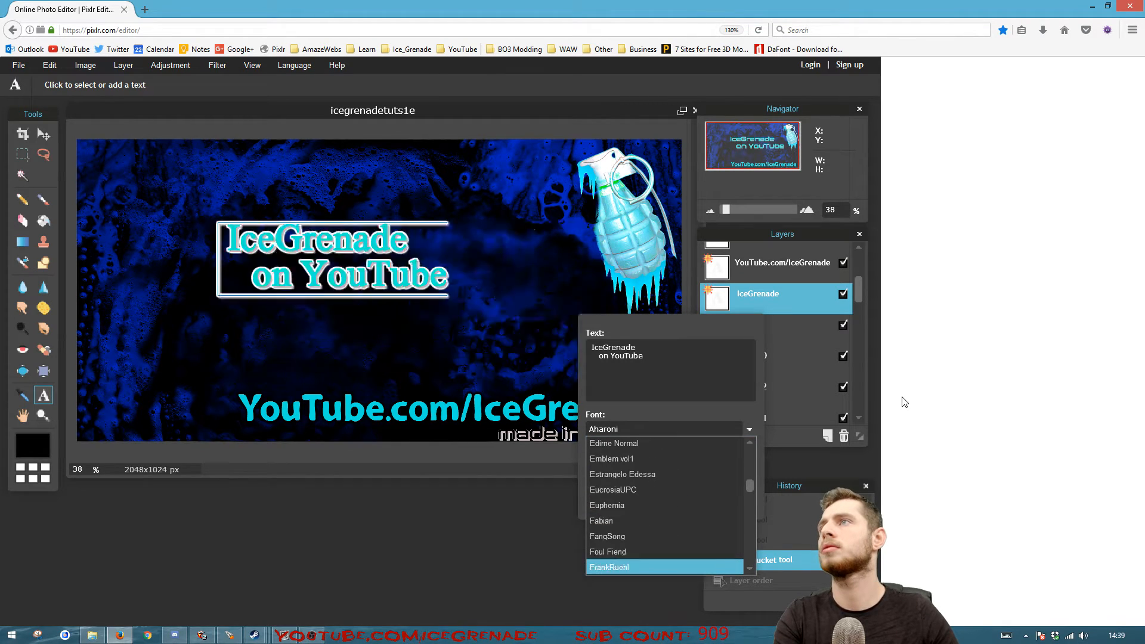
key(Down)
key(Down)
key(Down)
key(Down)
key(Down)
key(Down)
key(Down)
key(Down)
key(Down)
key(Down)
key(Down)
key(Down)
key(Down)
key(Down)
key(Down)
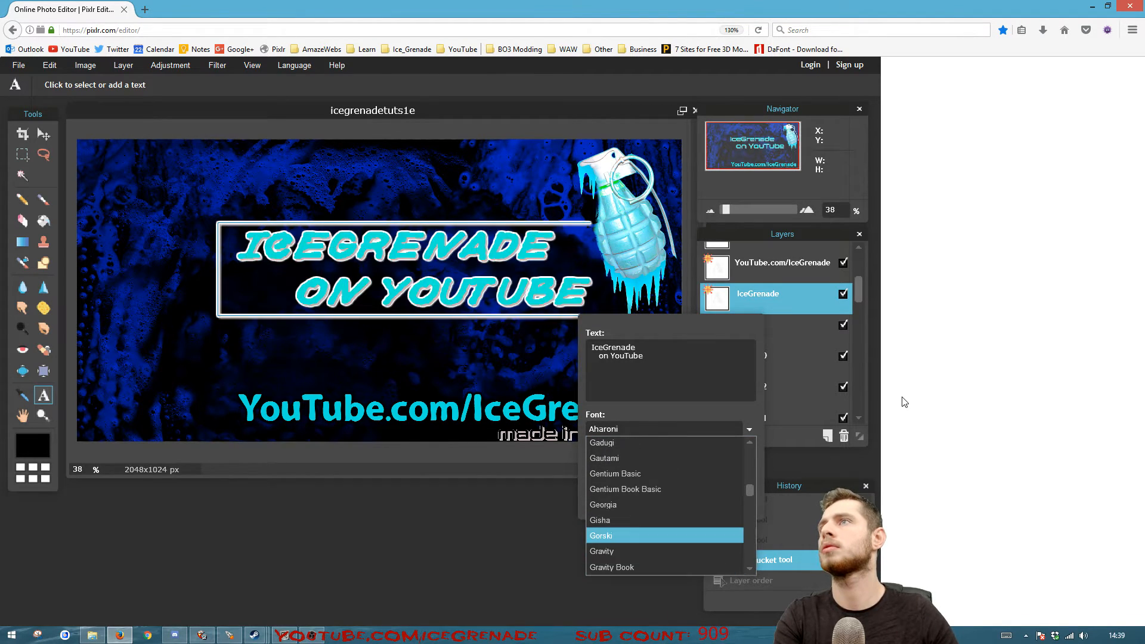
key(Down)
key(Down)
key(Down)
key(Down)
key(Down)
key(Down)
key(Down)
key(Down)
key(Return)
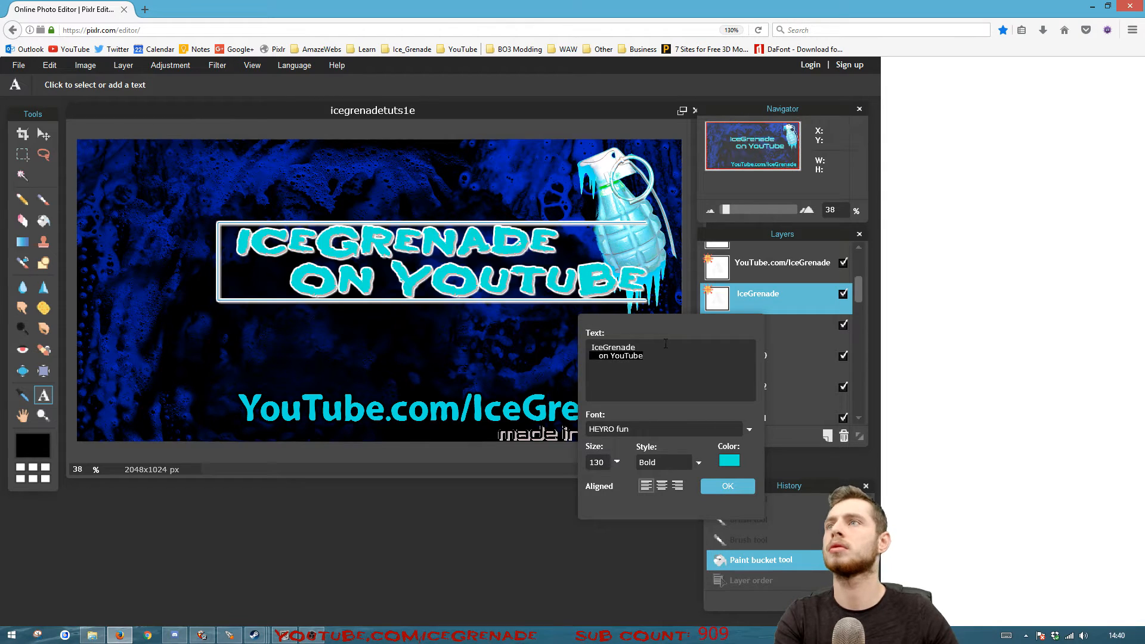
Remove the "on YouTube" line from the title text and change its font style
key(BackSpace)
click(698, 463)
click(662, 477)
click(728, 486)
Recolour the outer glow of the IceGrenade title layer to a dark colour in its layer styles
right_click(753, 294)
click(788, 392)
drag(370, 186, 725, 237)
click(672, 302)
drag(806, 233, 608, 351)
click(645, 447)
click(556, 410)
click(766, 581)
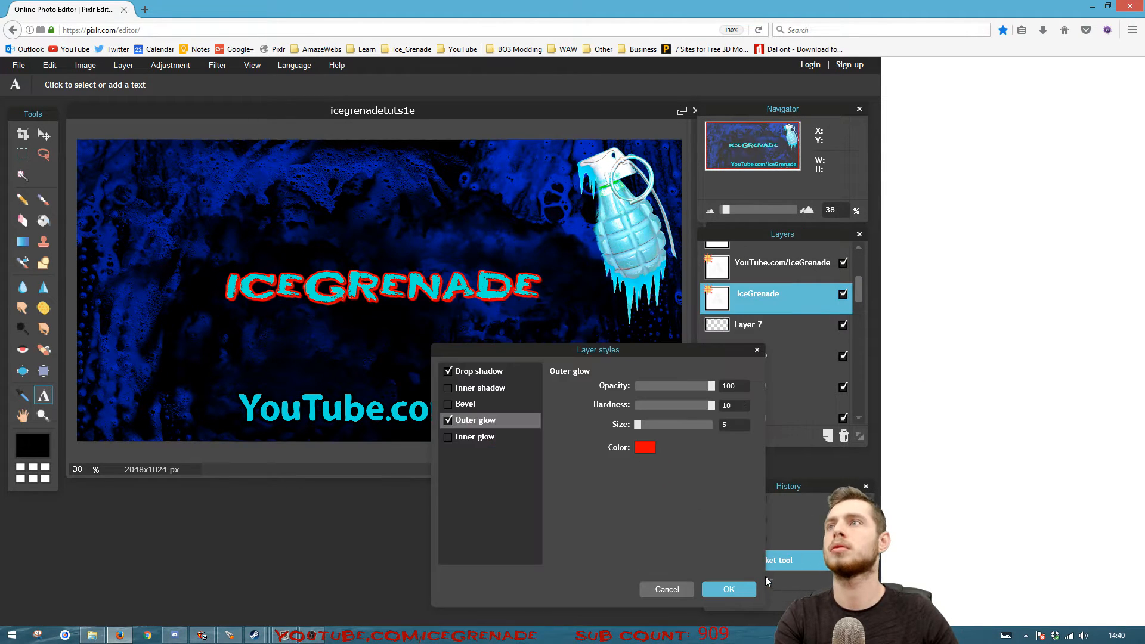
click(643, 450)
click(555, 525)
click(753, 578)
click(729, 590)
Add a new layer and place it directly below the IceGrenade text layer
click(124, 65)
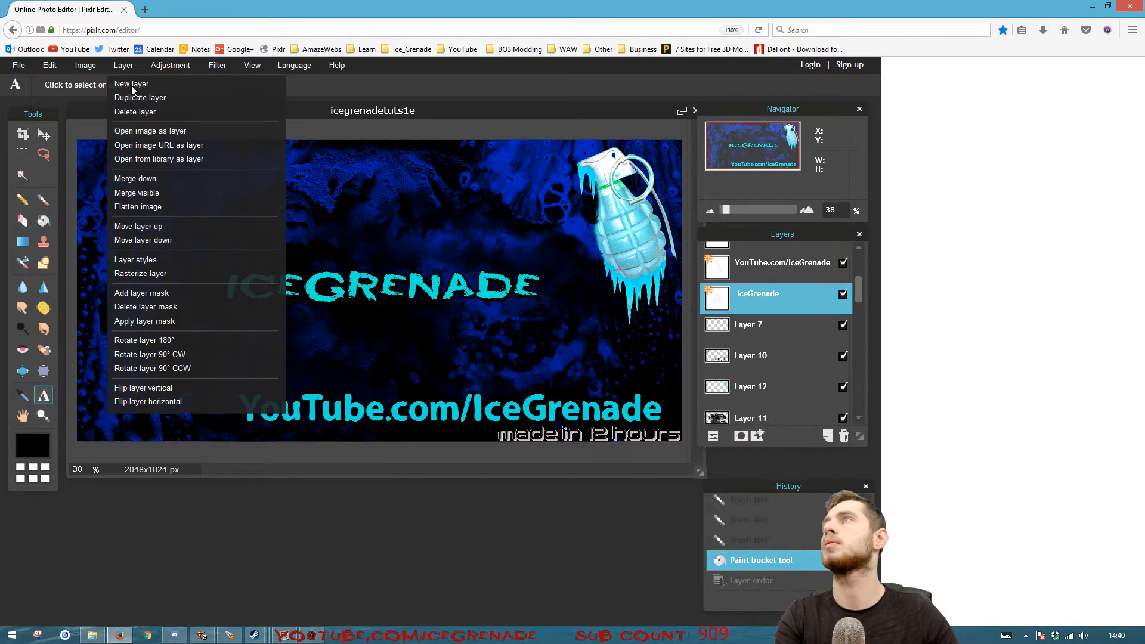
click(135, 84)
drag(803, 297, 805, 328)
Duplicate the IceGrenade text layer and hide the copy
click(787, 299)
right_click(787, 298)
click(746, 306)
right_click(824, 300)
click(852, 307)
click(843, 295)
Merge the visible IceGrenade text layer down into the new empty layer below it
click(798, 332)
right_click(799, 333)
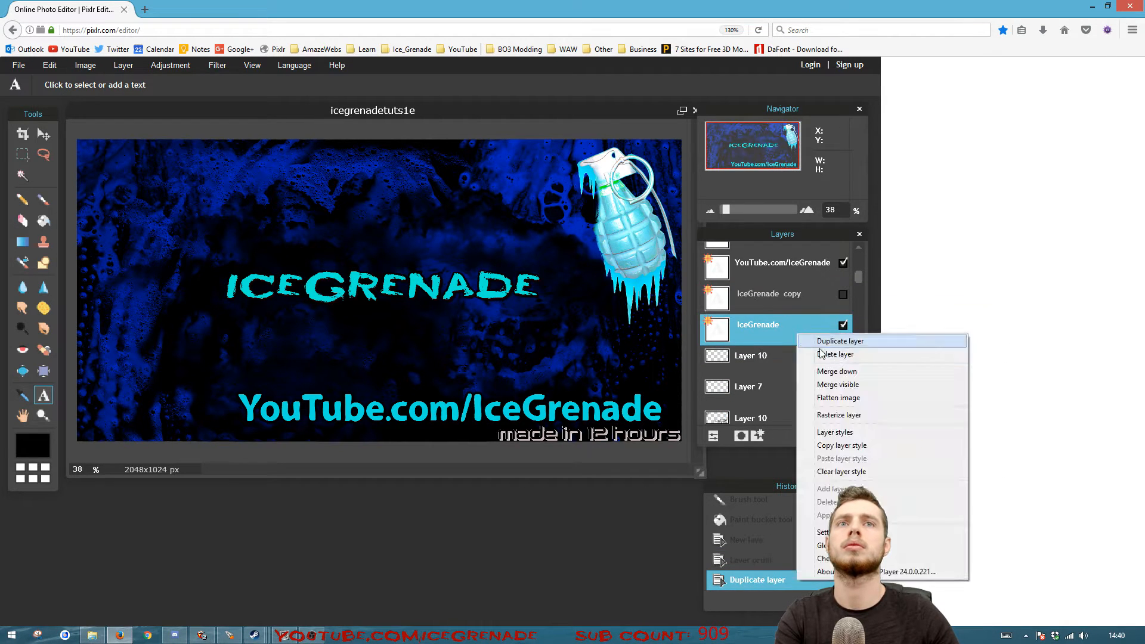
click(832, 372)
Enlarge the merged IceGrenade title with Free transform so that it reaches across the grenade image
key(ctrl+t)
drag(541, 303, 644, 314)
mouse_move(556, 305)
mouse_down()
mouse_move(588, 363)
mouse_move(555, 321)
mouse_move(563, 294)
mouse_up()
key(Return)
Nudge the "YouTube.com/IceGrenade" text slightly up and move the "made in 12 hours" caption left beneath it
click(766, 268)
drag(505, 412, 501, 396)
click(758, 328)
scroll(749, 370, up, 1)
click(758, 258)
drag(564, 412, 351, 403)
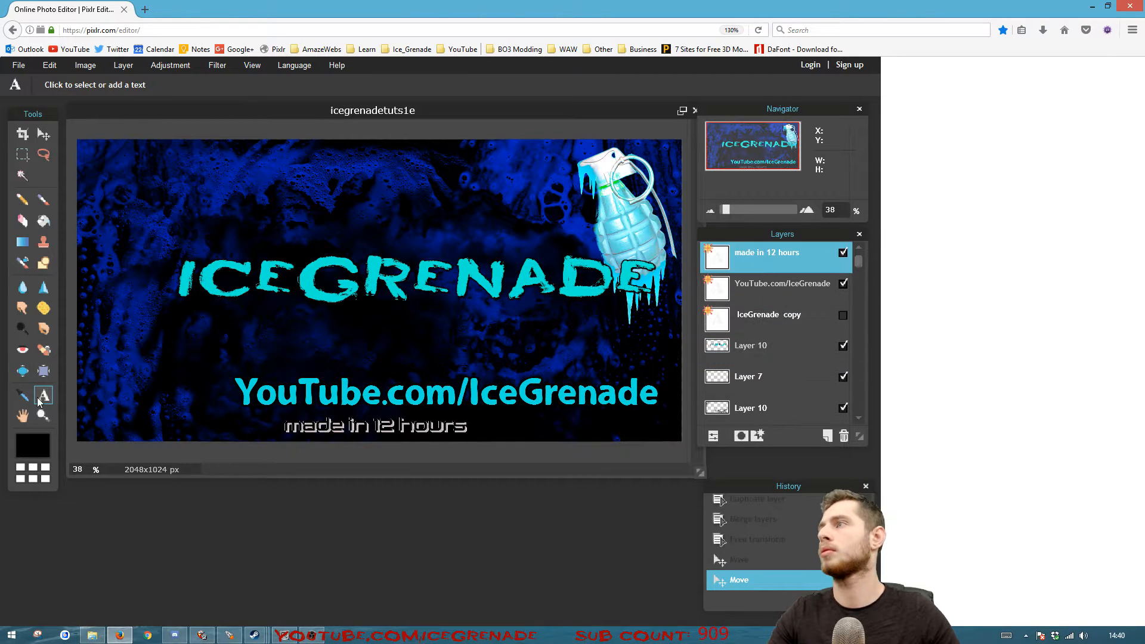
Change the "made in 12 hours" caption to "made in 2 days", enlarge it and move it right
click(43, 396)
click(376, 426)
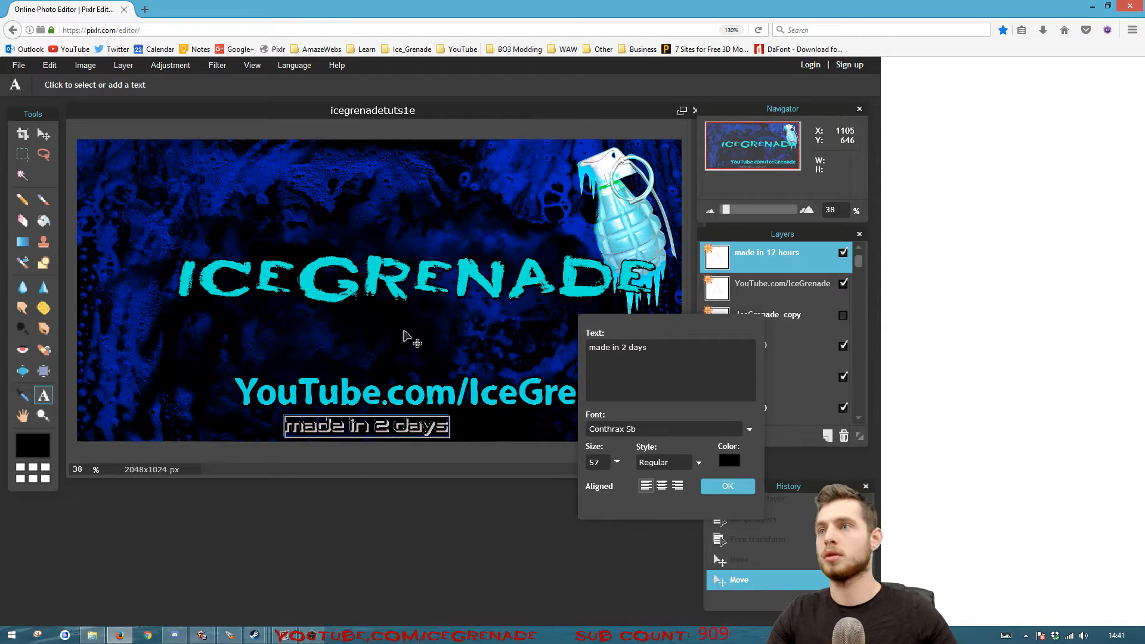
drag(585, 490, 605, 488)
drag(477, 431, 622, 430)
click(726, 486)
Recolour the "made in 2 days" caption to red
click(507, 425)
click(729, 461)
click(763, 580)
click(726, 486)
Reposition the "made in 2 days" caption in the lower-right corner of the image
click(555, 424)
drag(606, 320, 186, 195)
drag(274, 403, 332, 401)
click(307, 362)
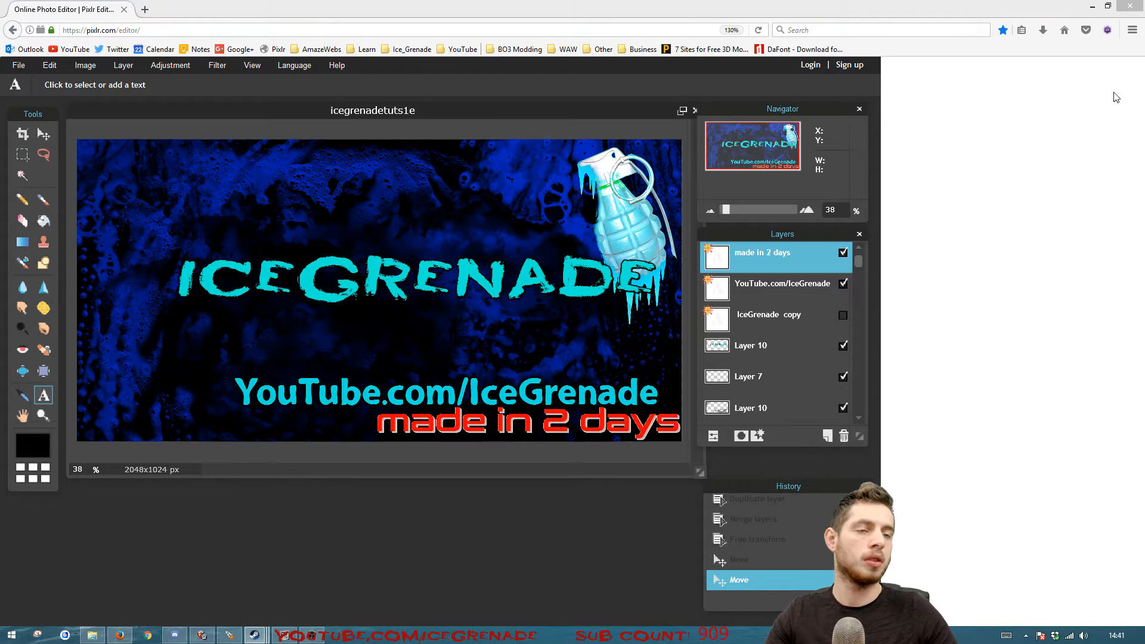
Save the image as a transparent, full-quality PNG named icegrenadetuts1f.png in the pics4 folder, replacing any existing file
click(18, 65)
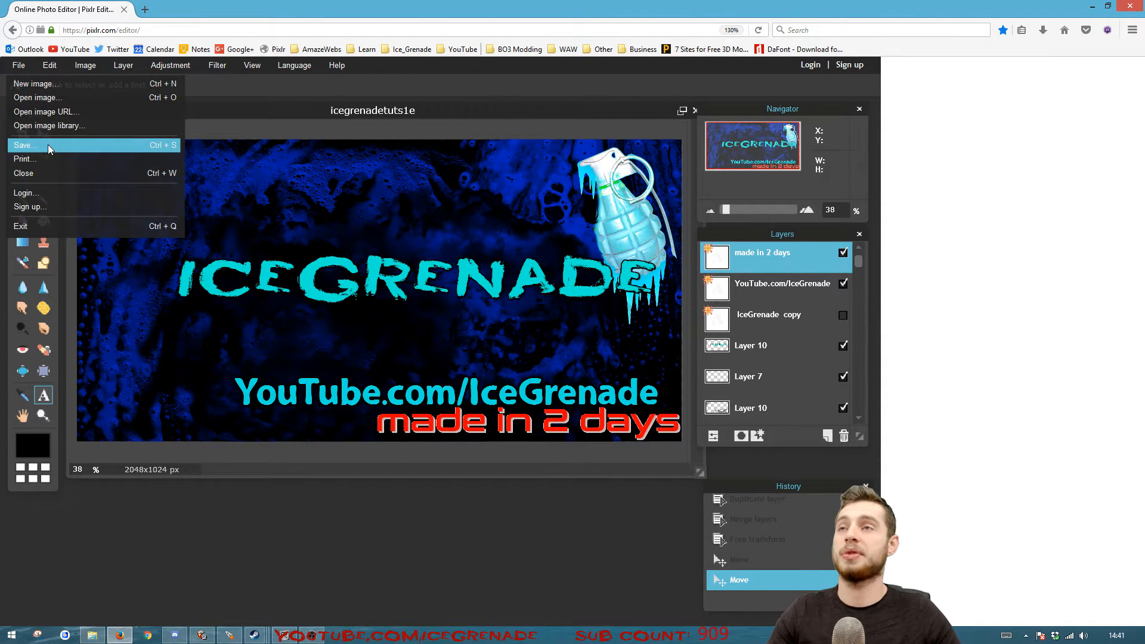
click(48, 144)
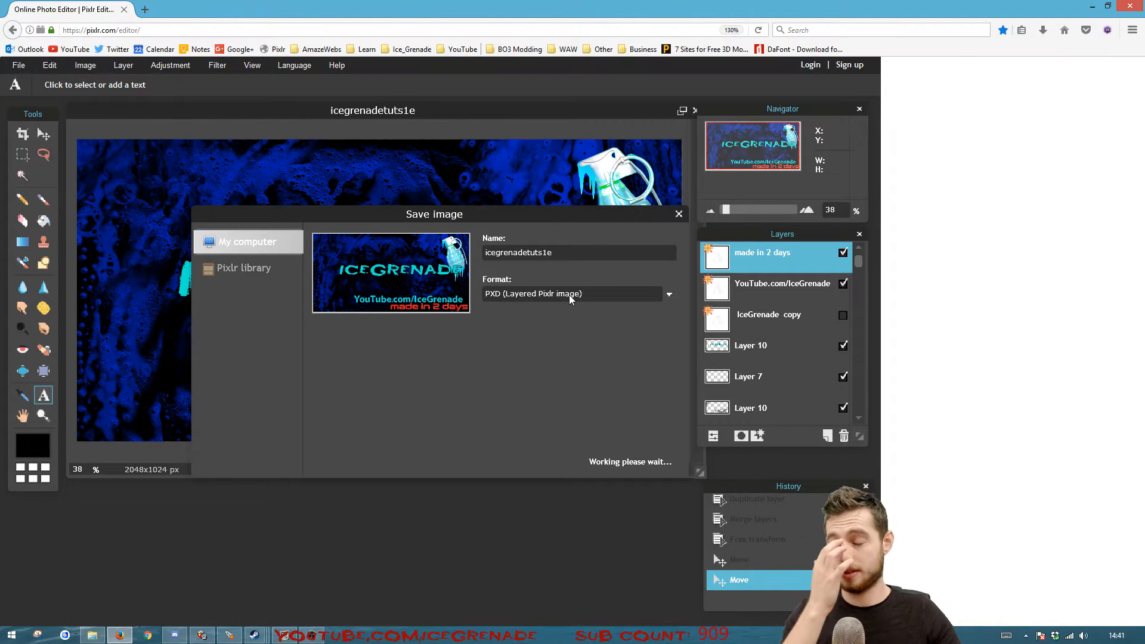
click(523, 301)
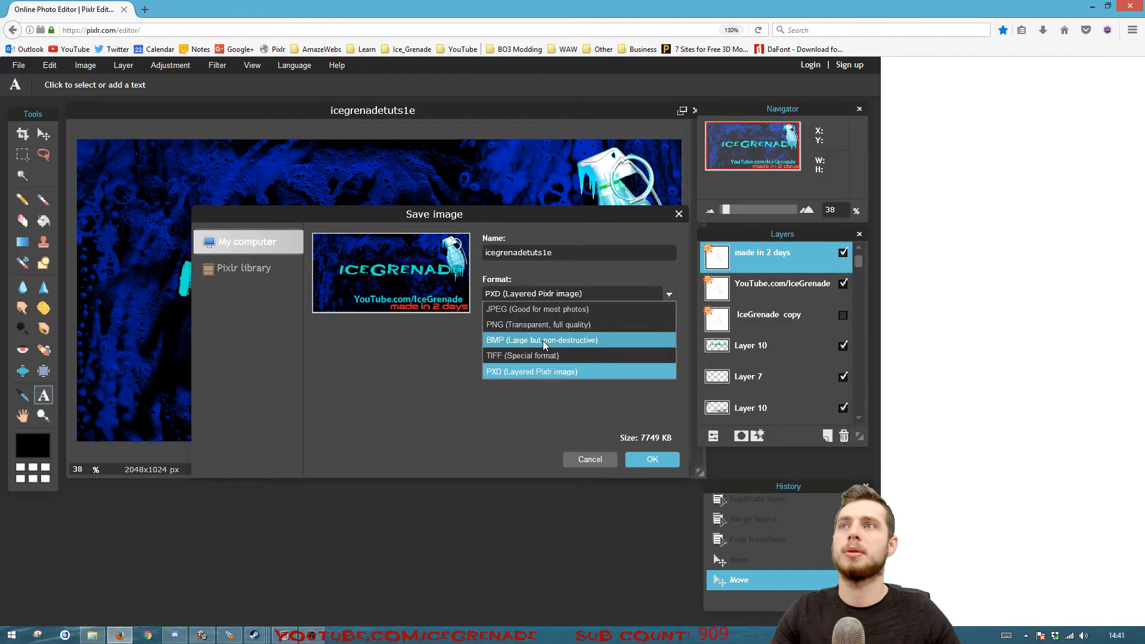
click(540, 324)
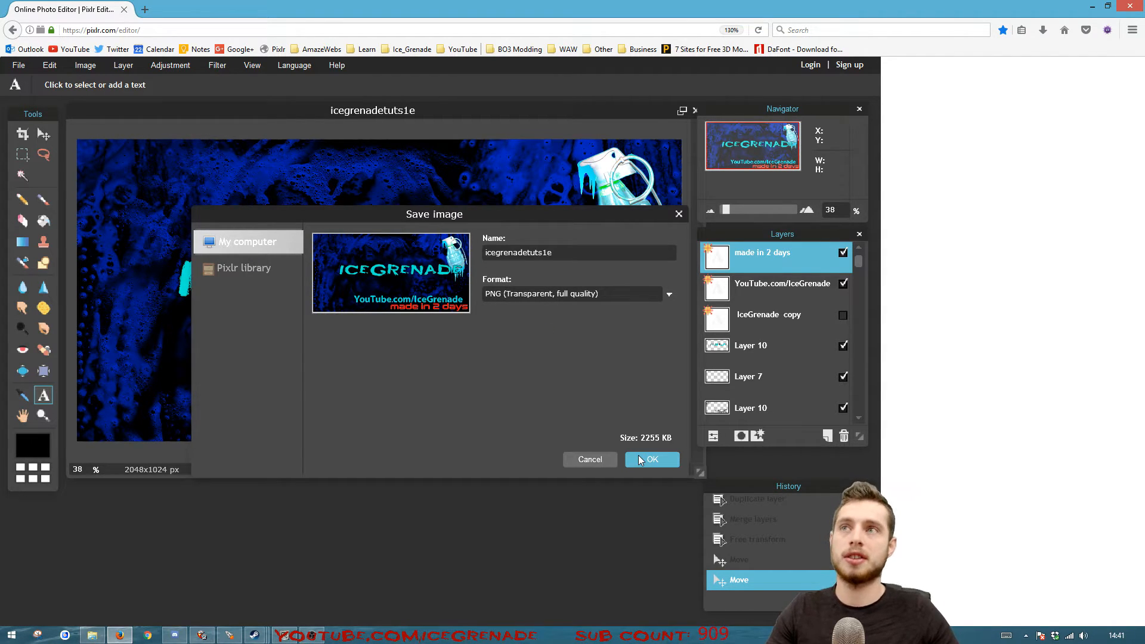
click(642, 460)
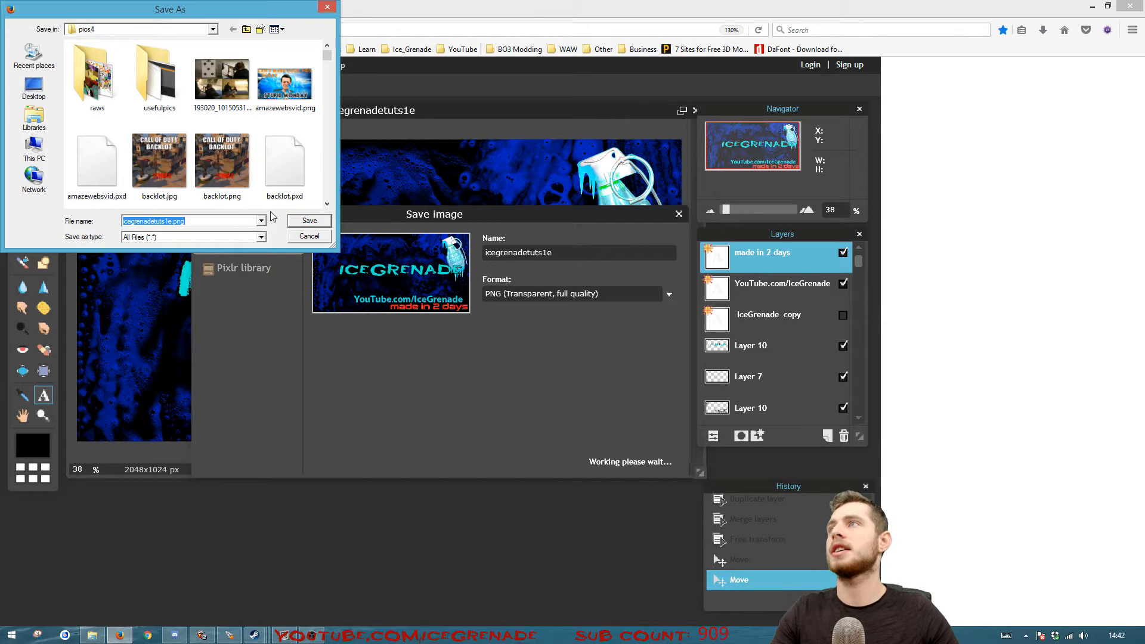
click(308, 225)
click(608, 325)
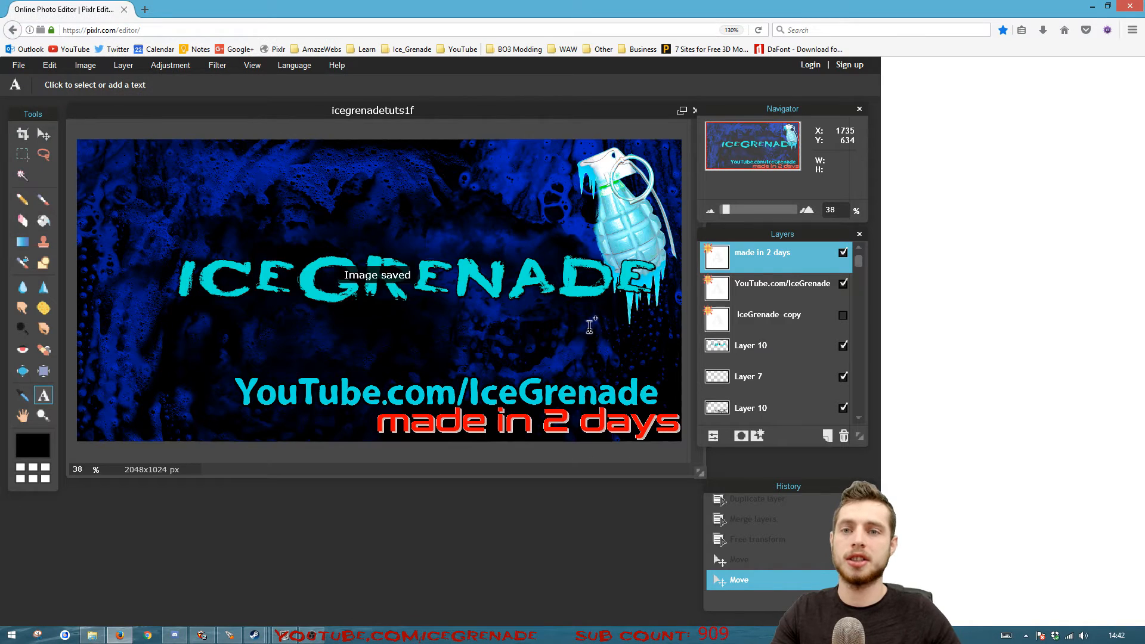
Save the layered Pixlr image as icegrenadetuts1f1.pxd in pics4, without replacing the existing file, and close the editor page
click(19, 65)
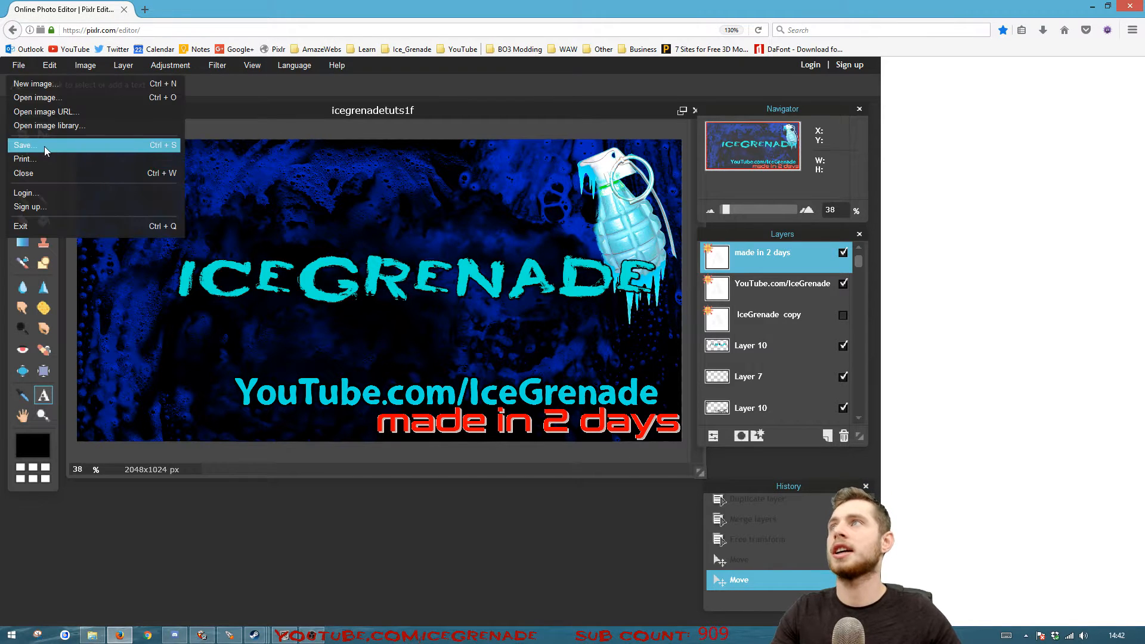
click(24, 146)
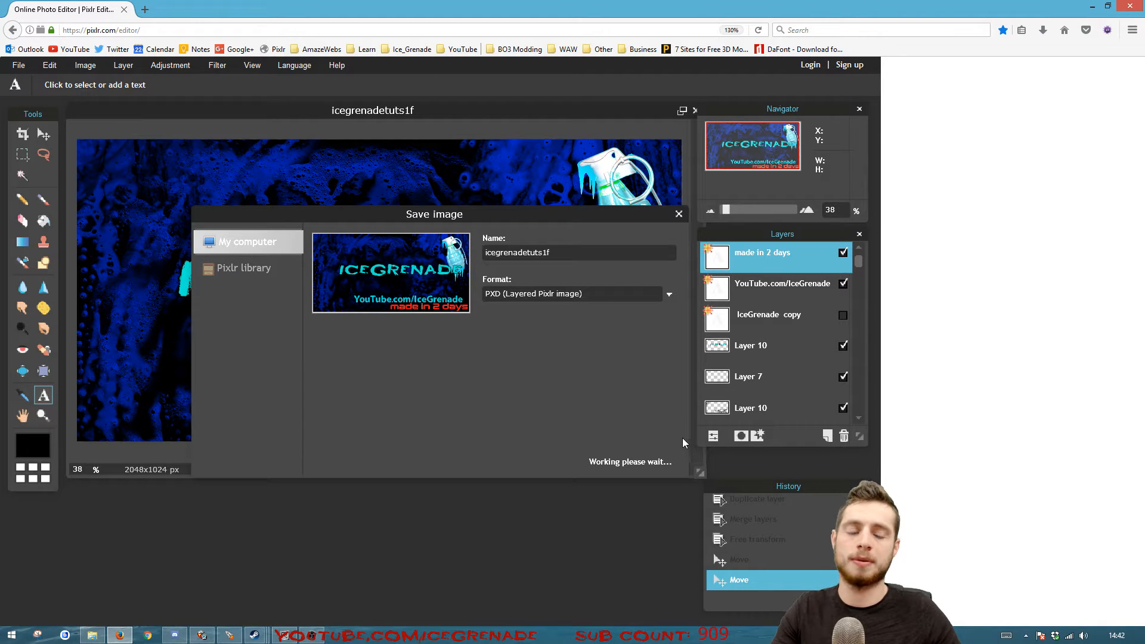
click(651, 460)
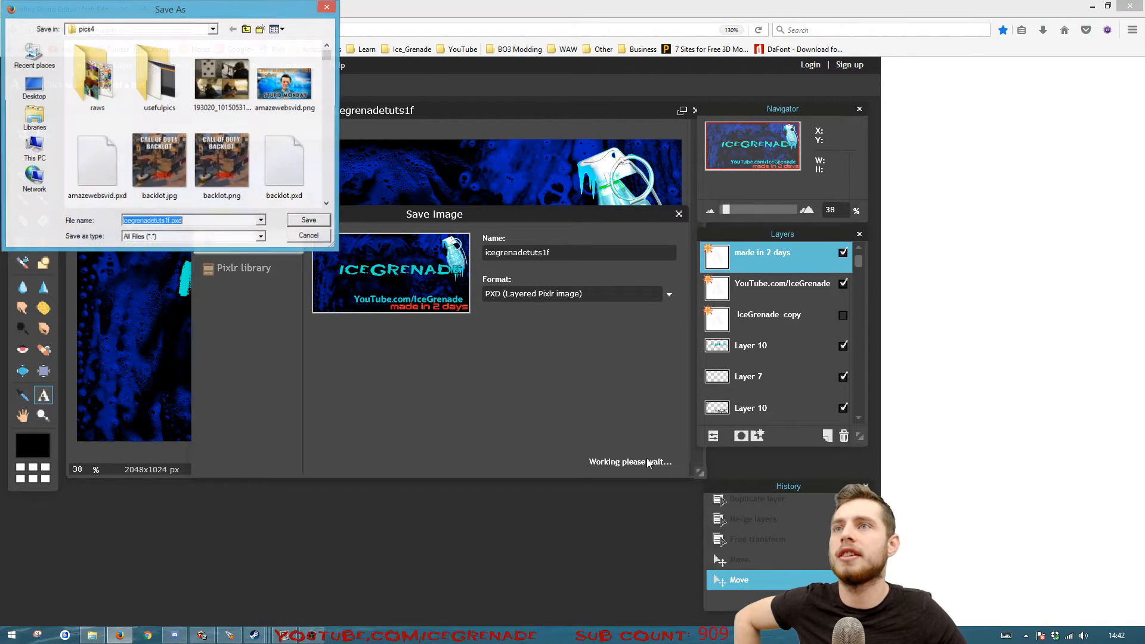
key(Return)
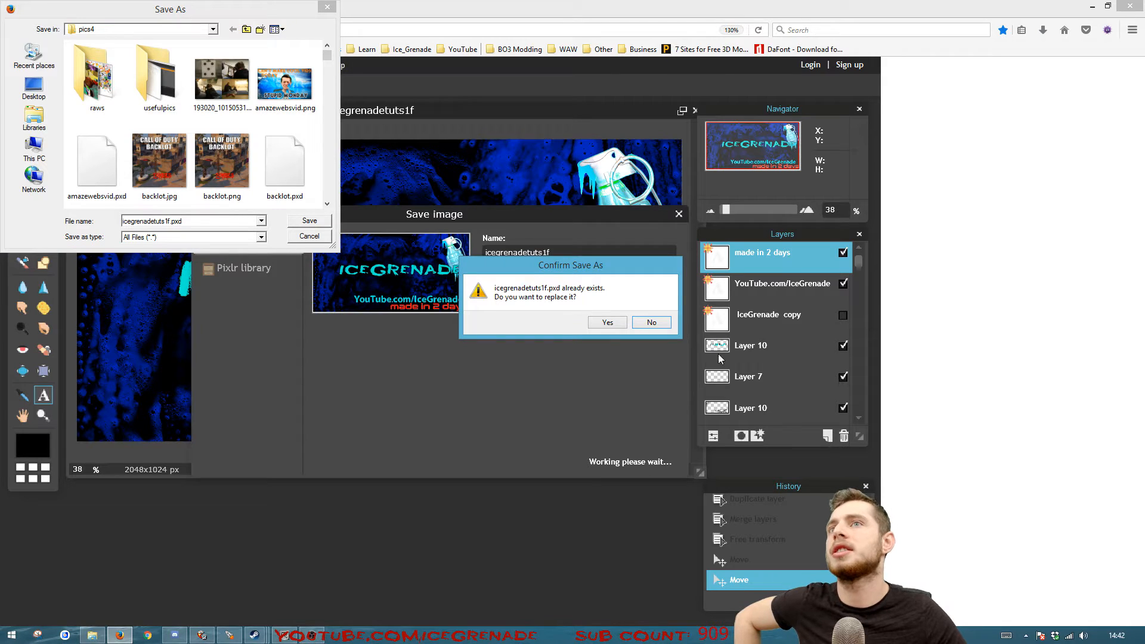
click(652, 322)
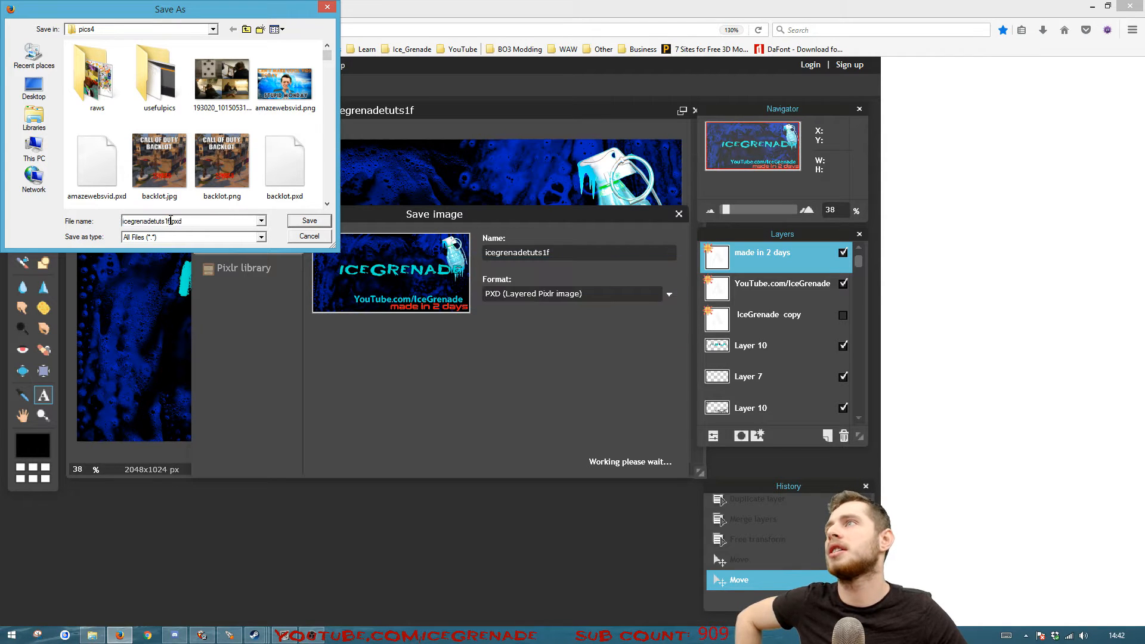
click(311, 220)
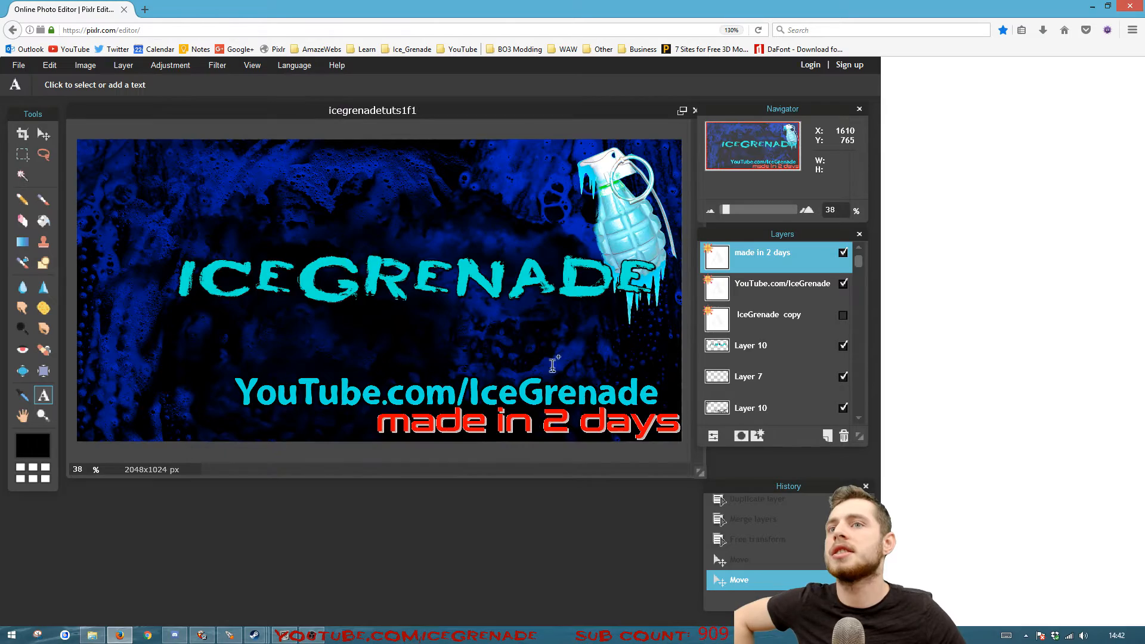
click(124, 9)
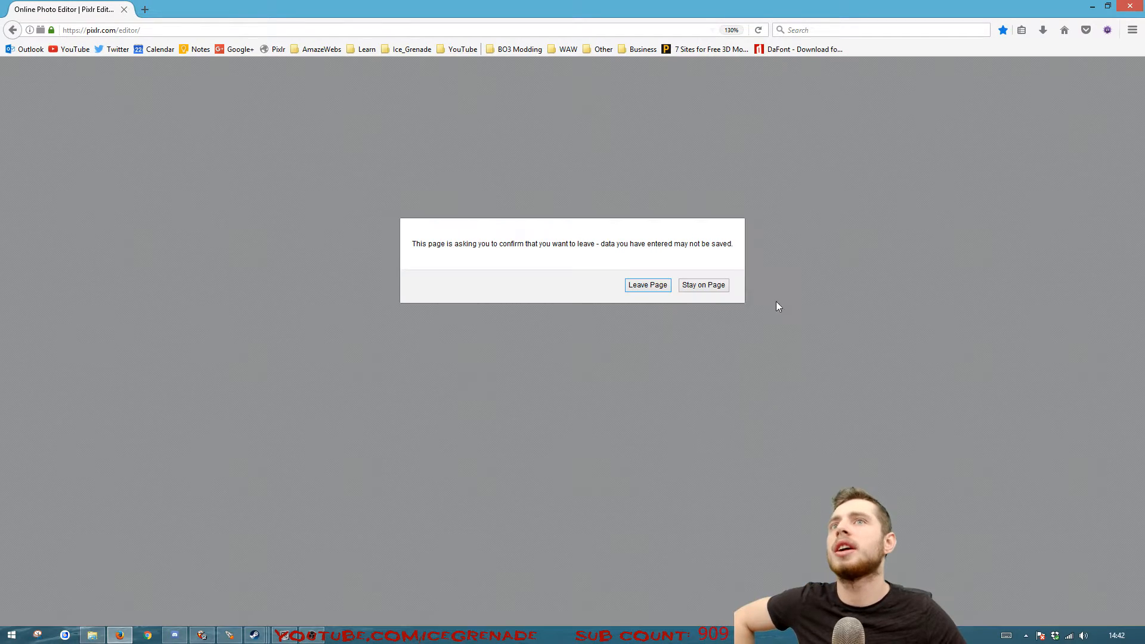
click(640, 286)
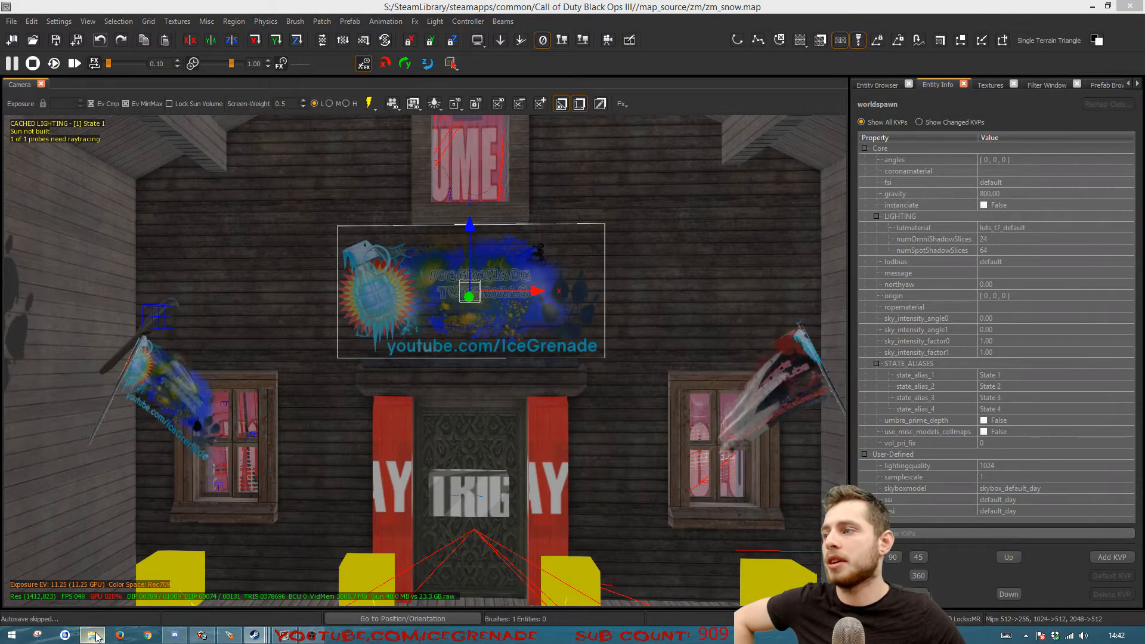
Switch to File Explorer and open the pics4 folder inside Videos
click(94, 636)
click(274, 284)
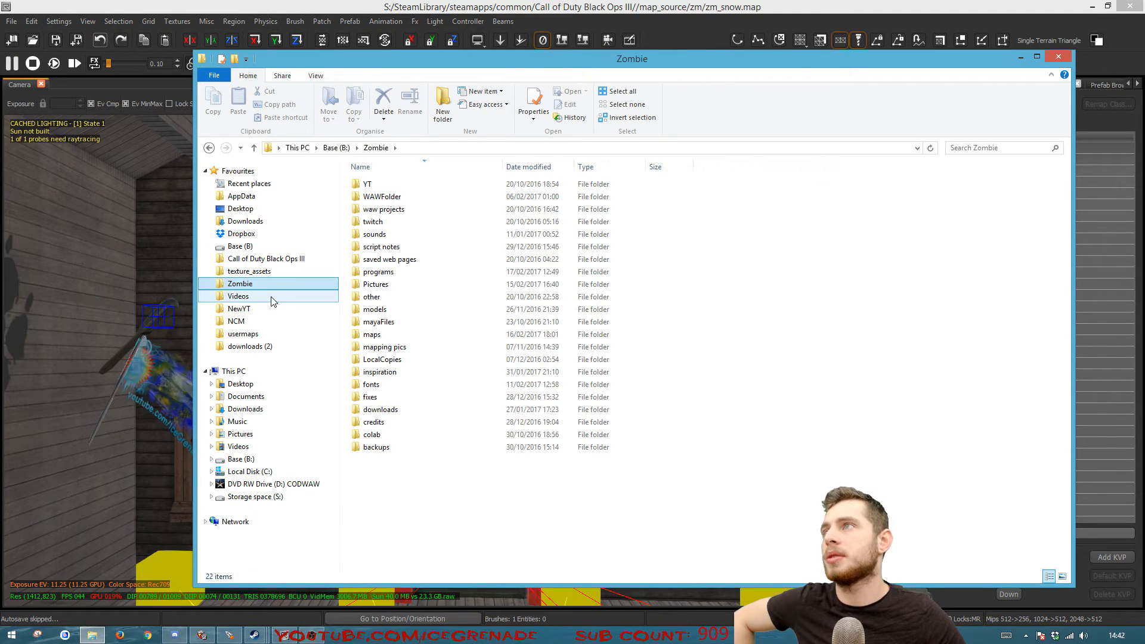
click(273, 297)
double_click(758, 196)
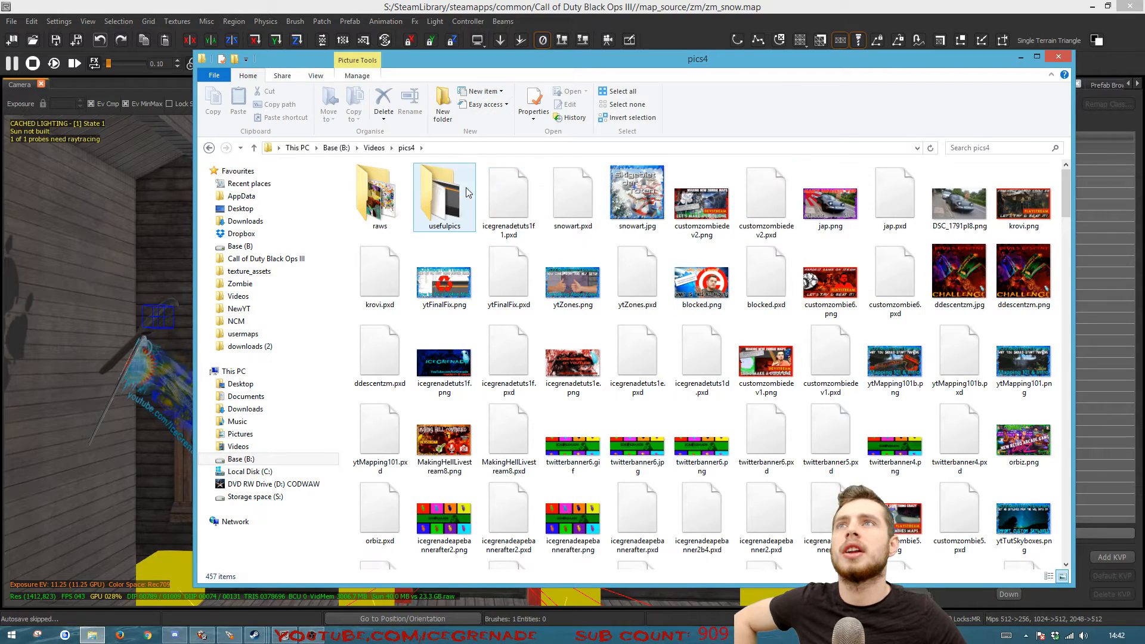
Search pics4 for "icegre" and rename icegrenadetuts1f.png to icegrenadetuts1f1.png
key(ctrl+e)
text(icegre)
click(469, 220)
click(469, 225)
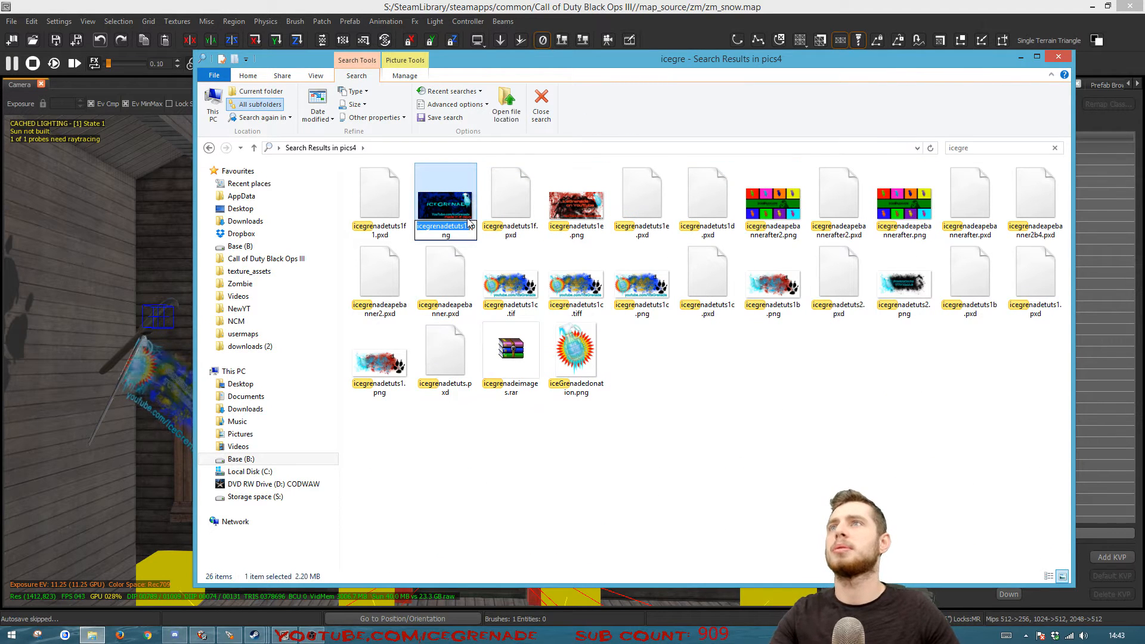
Open icegrenadetuts1f1.png in paint.net and save it in pics4 as a TIFF named icegrenadetuts1f1.tif
right_click(466, 192)
click(591, 213)
click(12, 22)
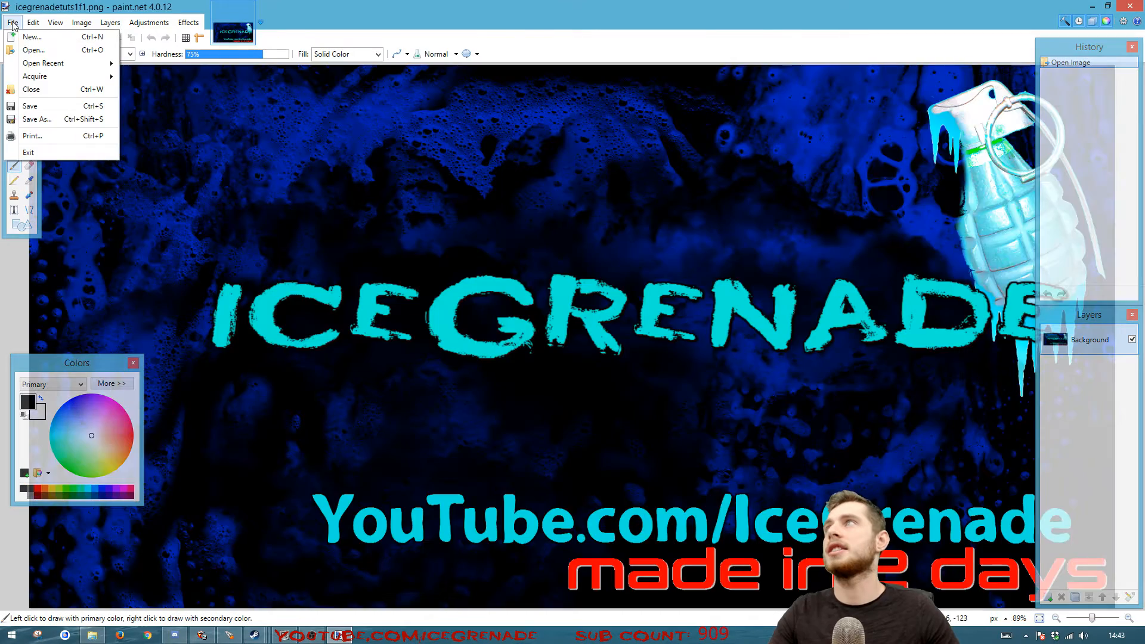
click(37, 119)
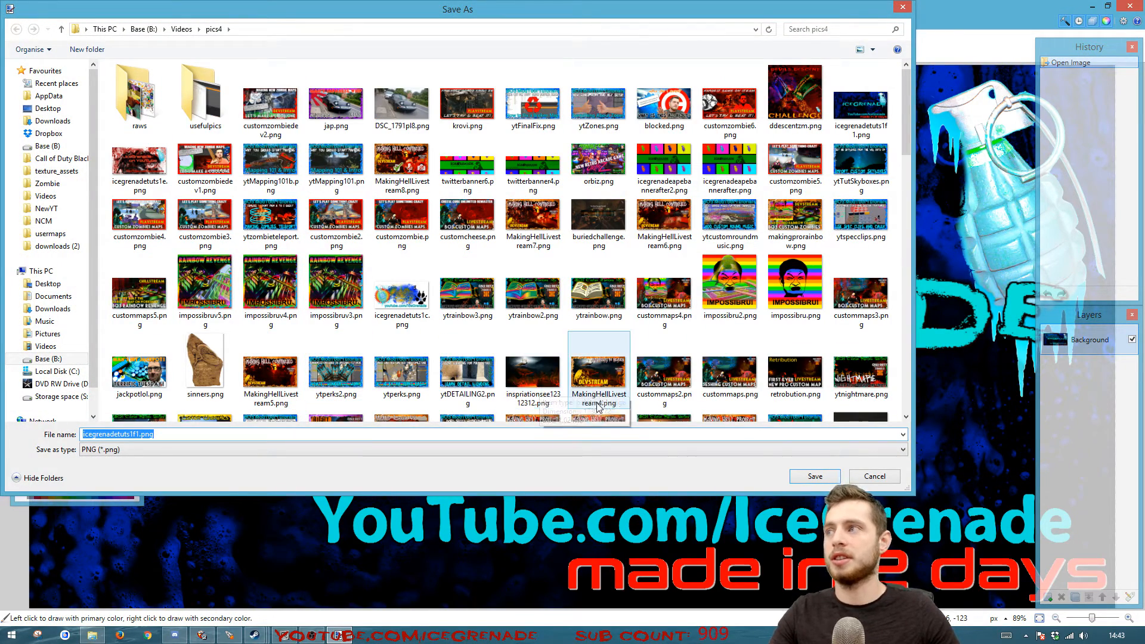
click(191, 451)
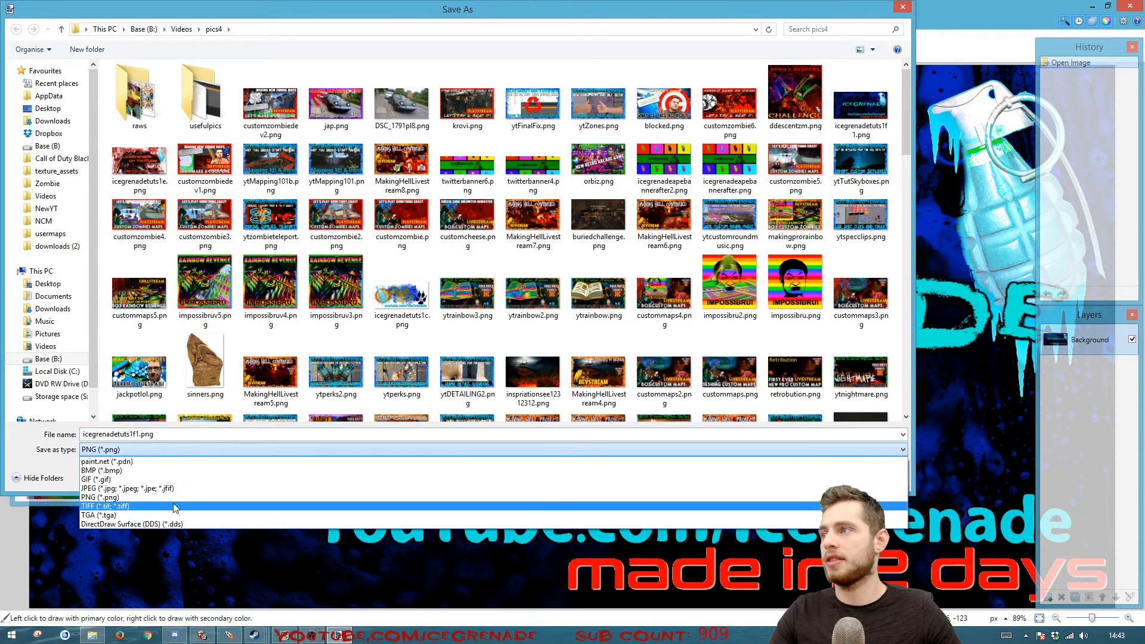
click(509, 504)
click(798, 477)
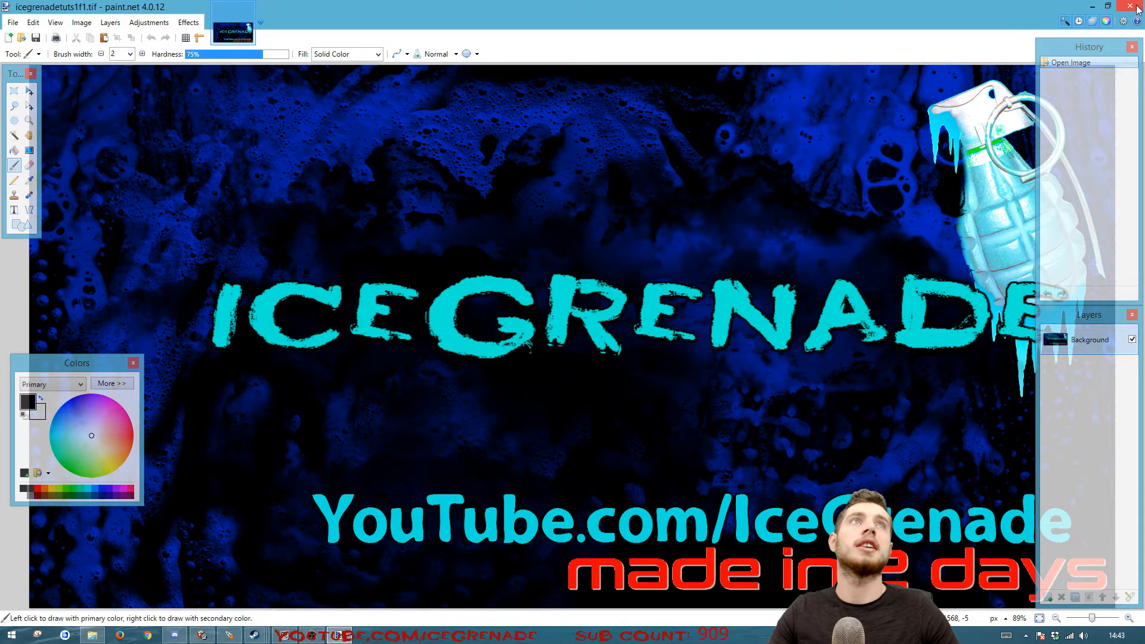
Flip the image layer horizontally and save the mirrored version in pics4 as icegrenadetuts1f1r.tif
click(150, 23)
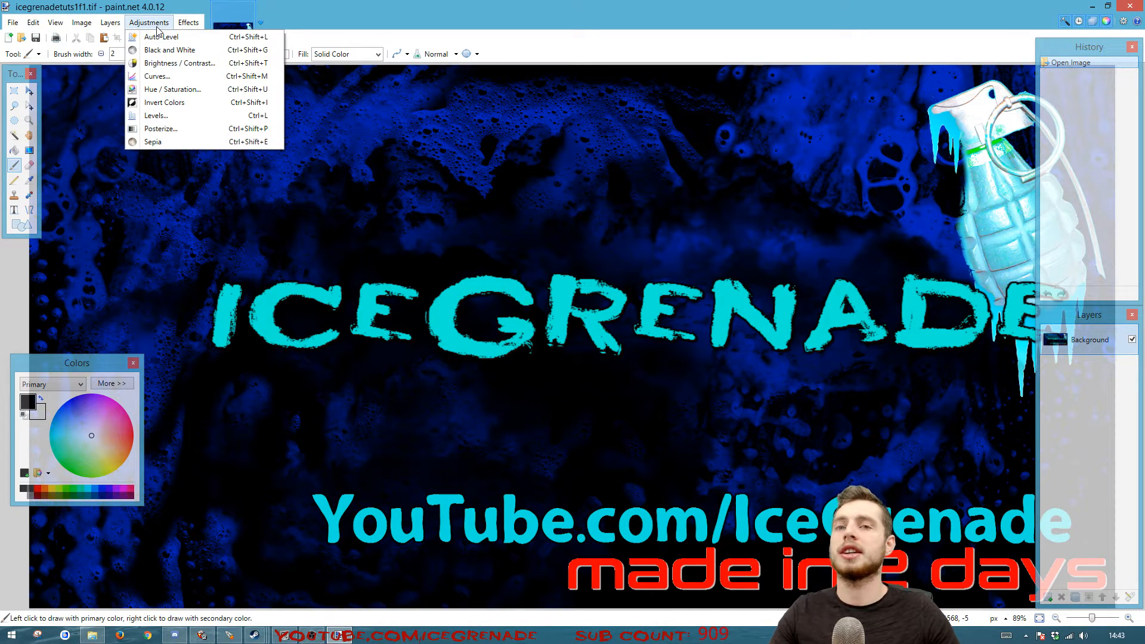
click(153, 23)
click(177, 24)
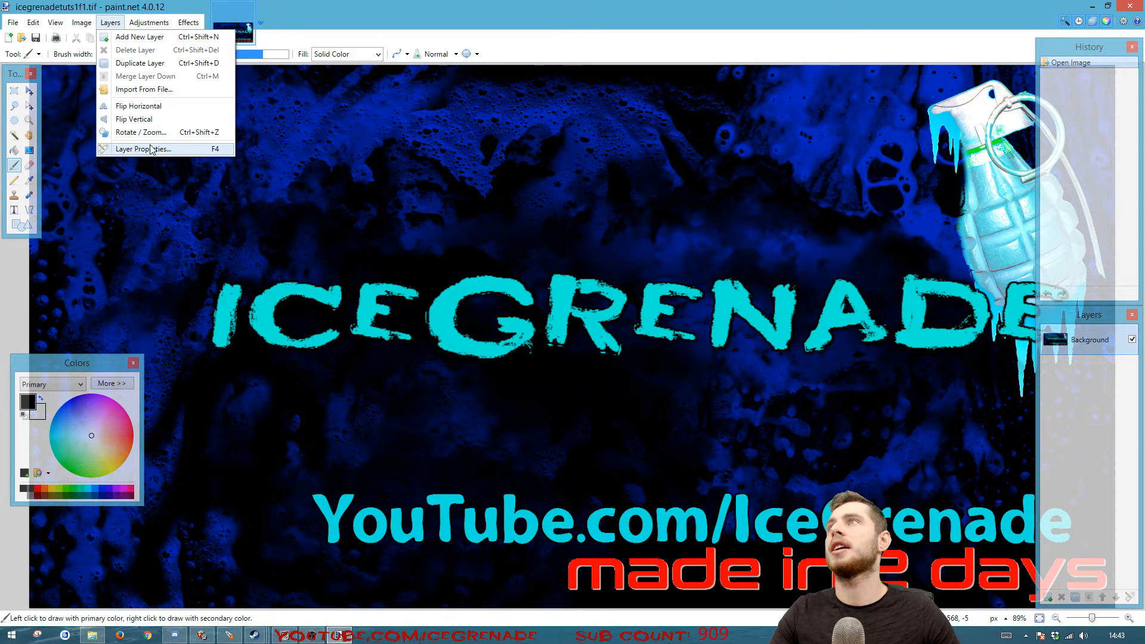
click(152, 107)
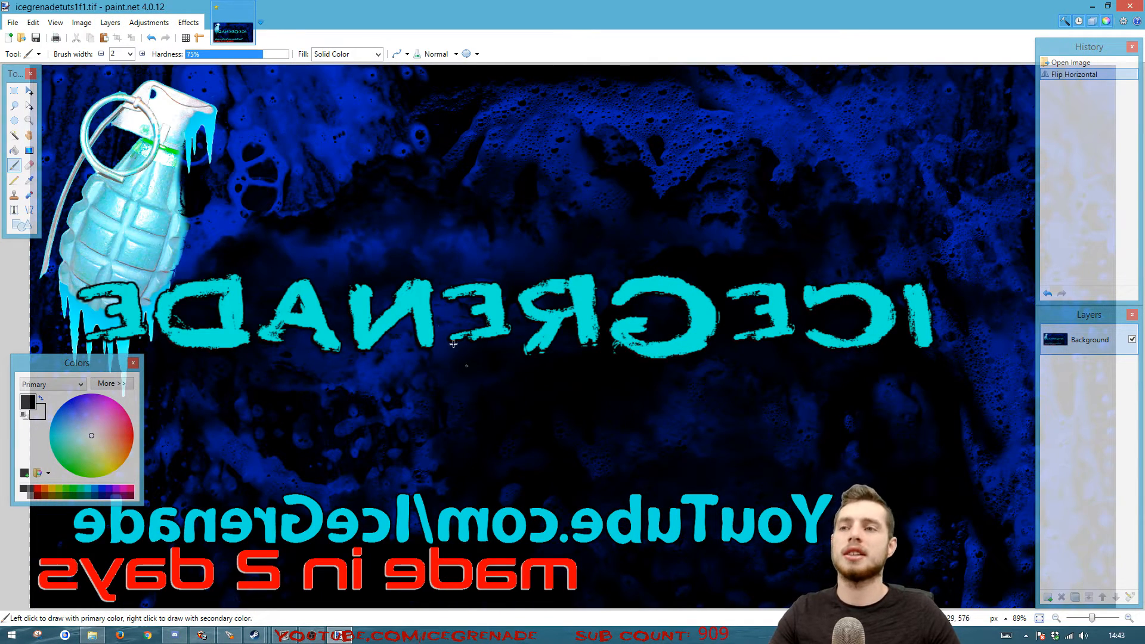
key(ctrl+shift+s)
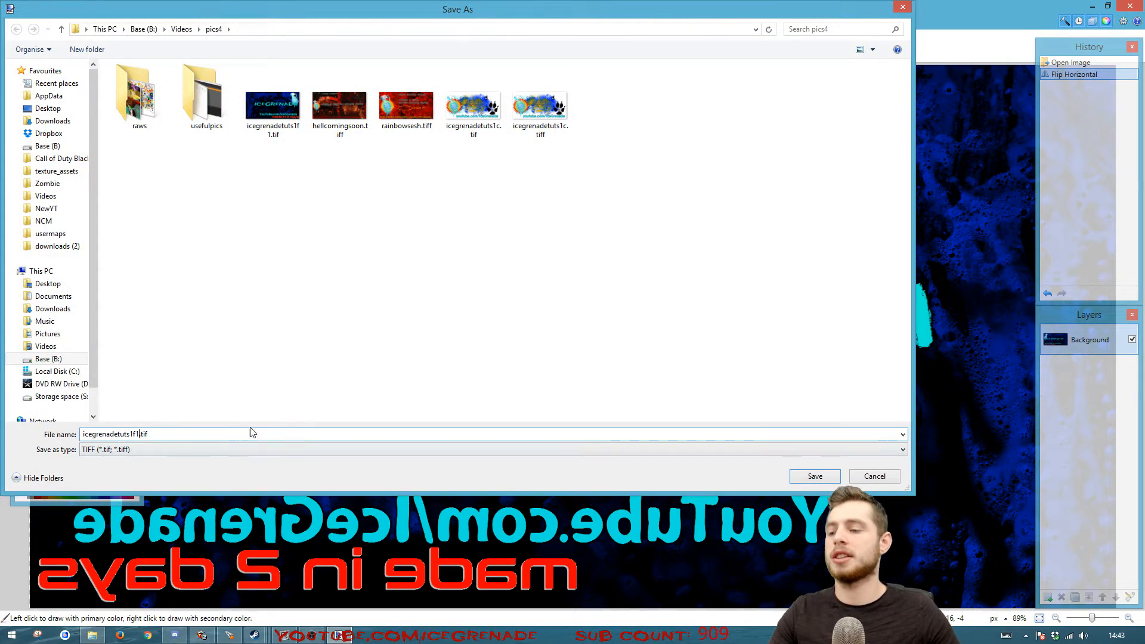
text(r)
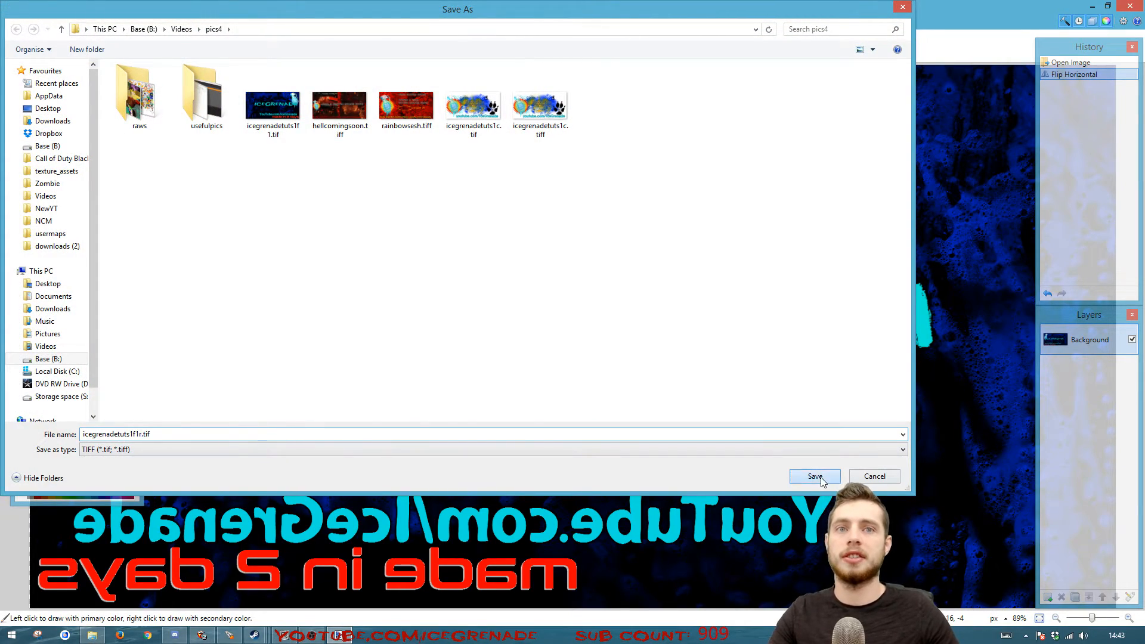
click(815, 476)
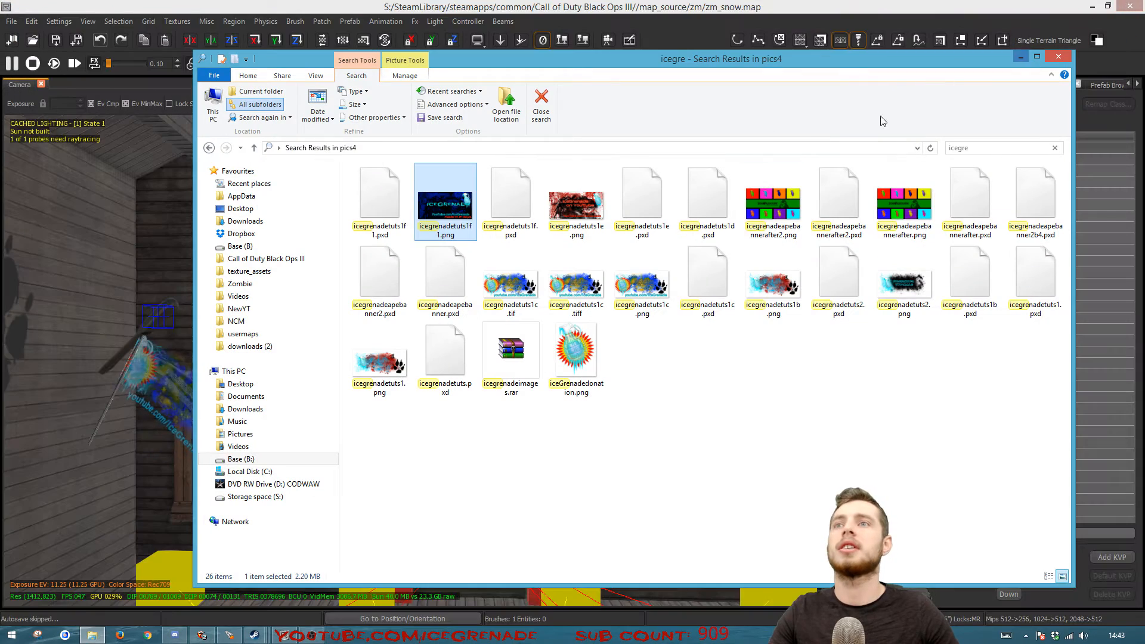
Minimise File Explorer, switch to the Black Ops III Mod Tools Launcher and launch the Asset Editor
click(1022, 58)
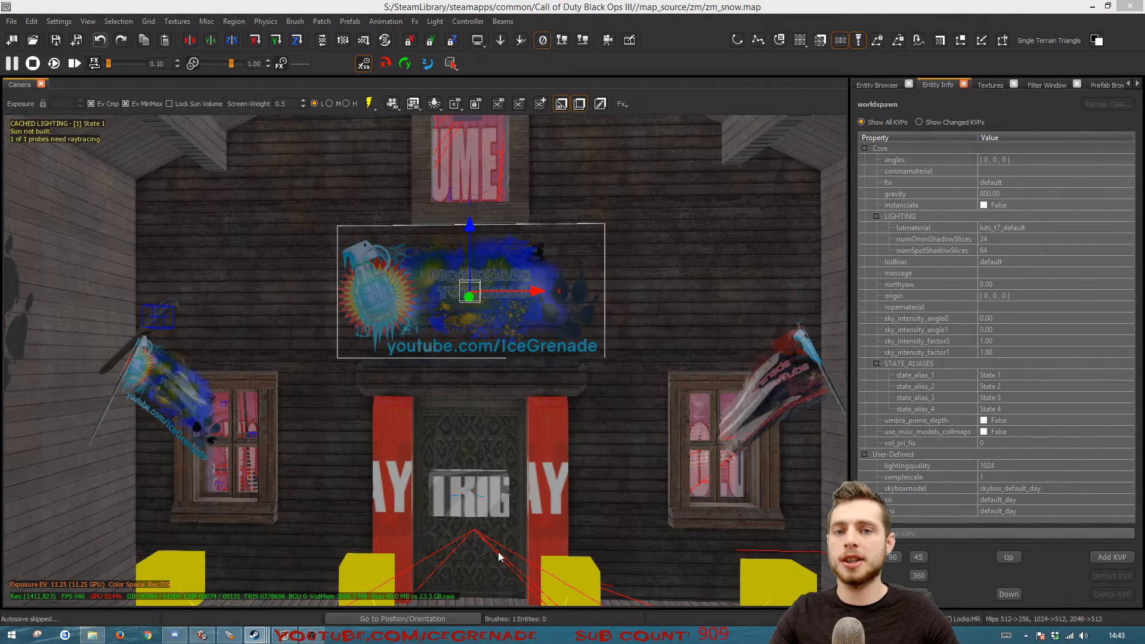
click(255, 636)
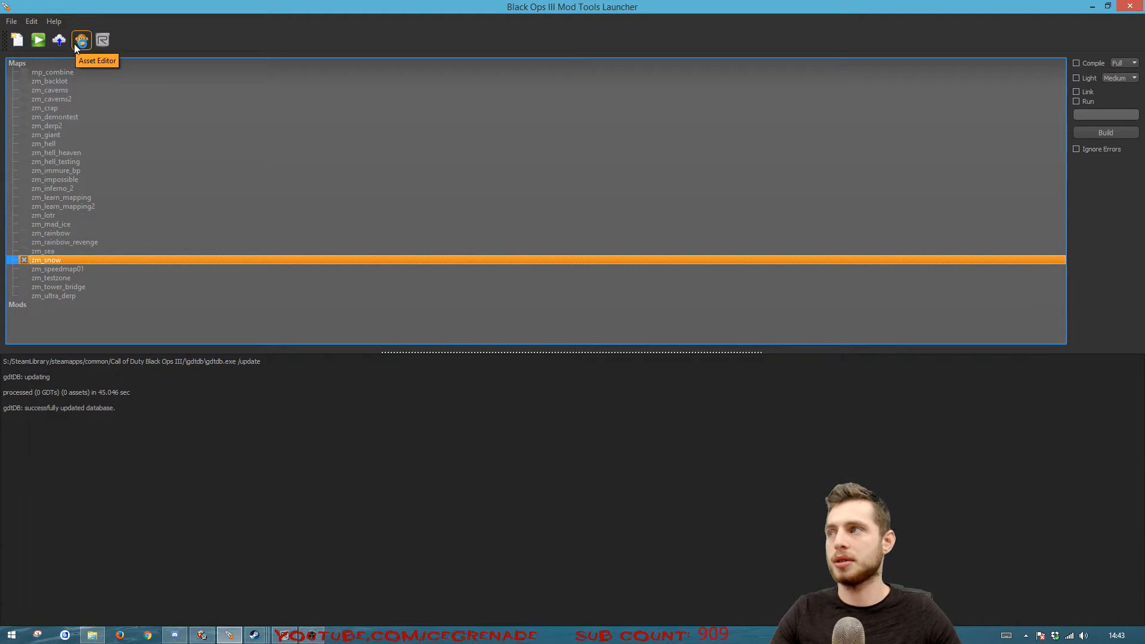
click(80, 42)
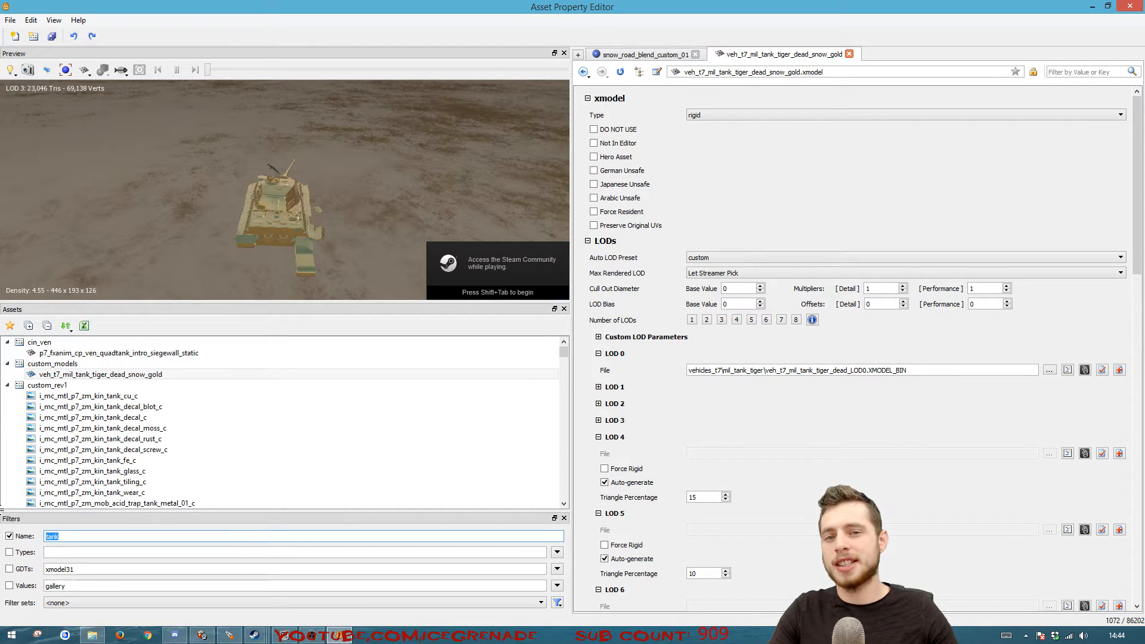
Filter the assets by the name "flag", enlarge the asset list and collapse the custom texture, model and snow item groups
text(flag)
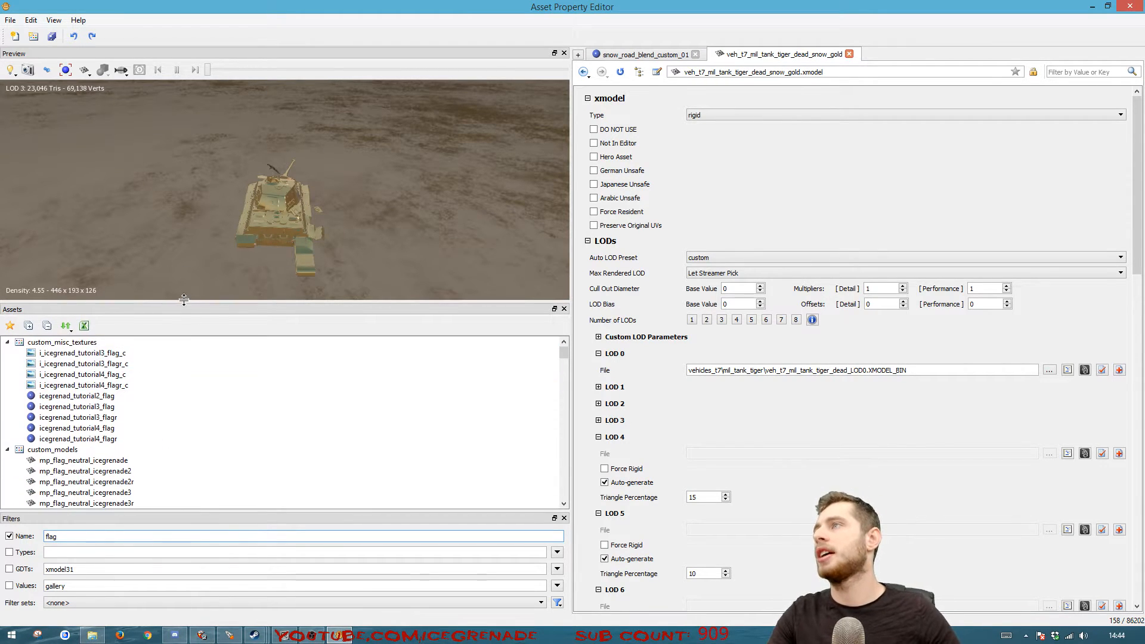
drag(185, 303, 179, 172)
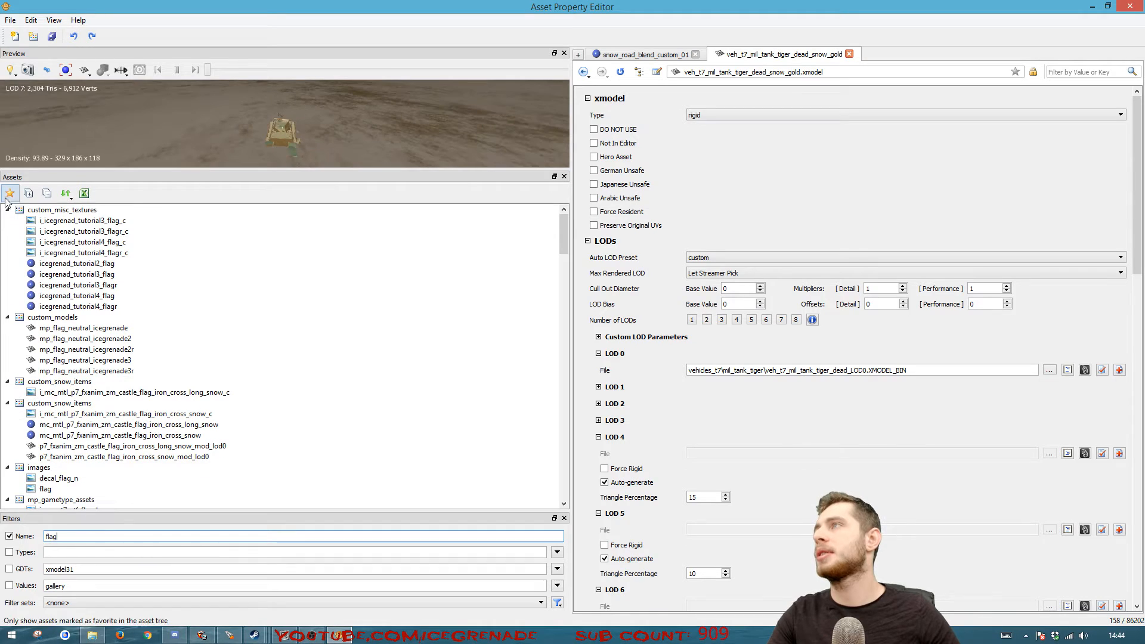
click(7, 210)
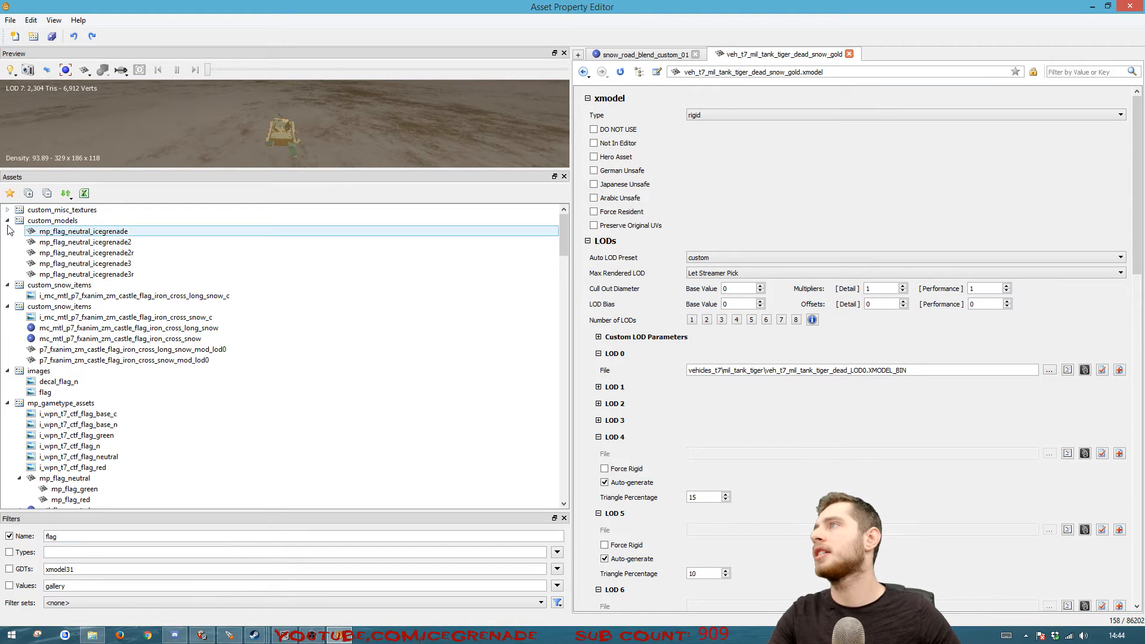
click(7, 220)
click(8, 231)
click(8, 243)
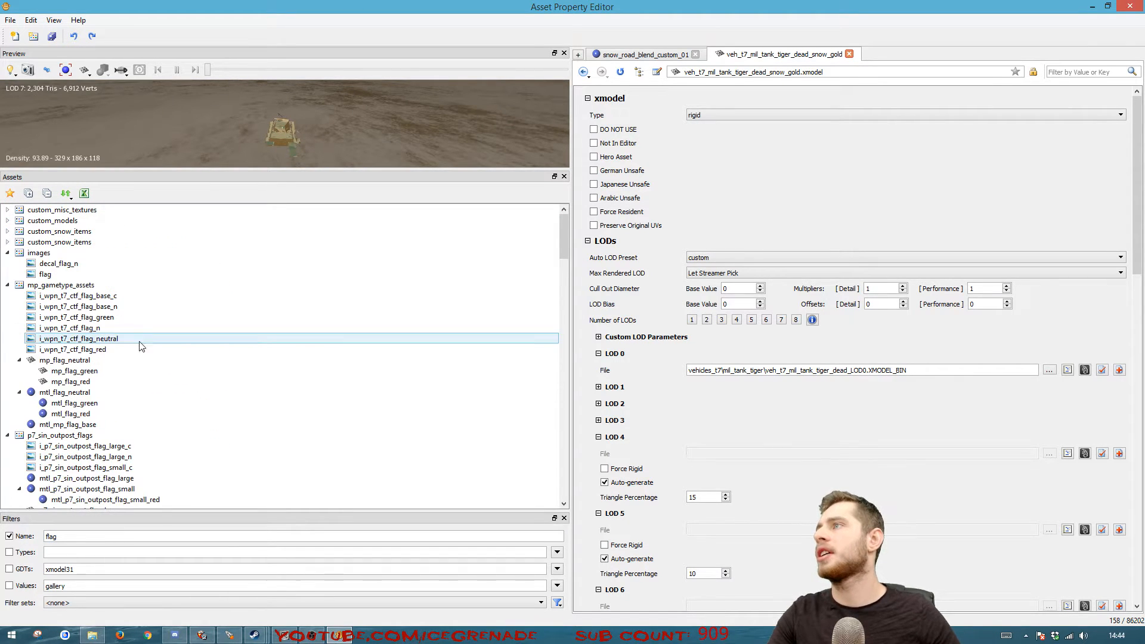
Open the mp_flag_neutral model from mp_gametype_assets and inspect it in an enlarged preview
scroll(131, 364, down, 1)
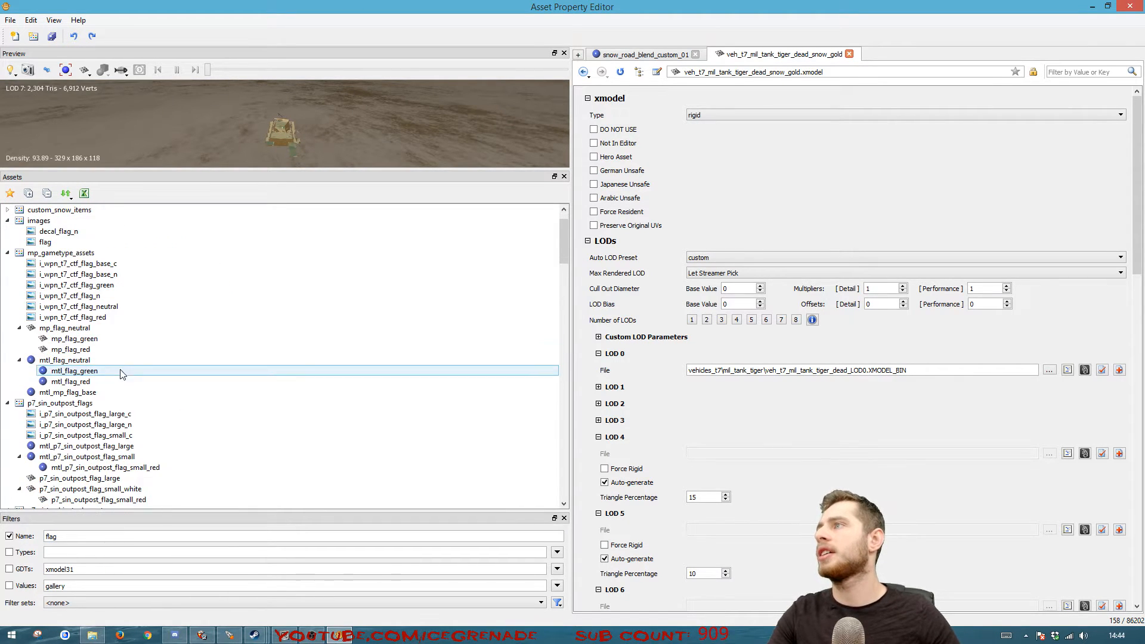
click(69, 331)
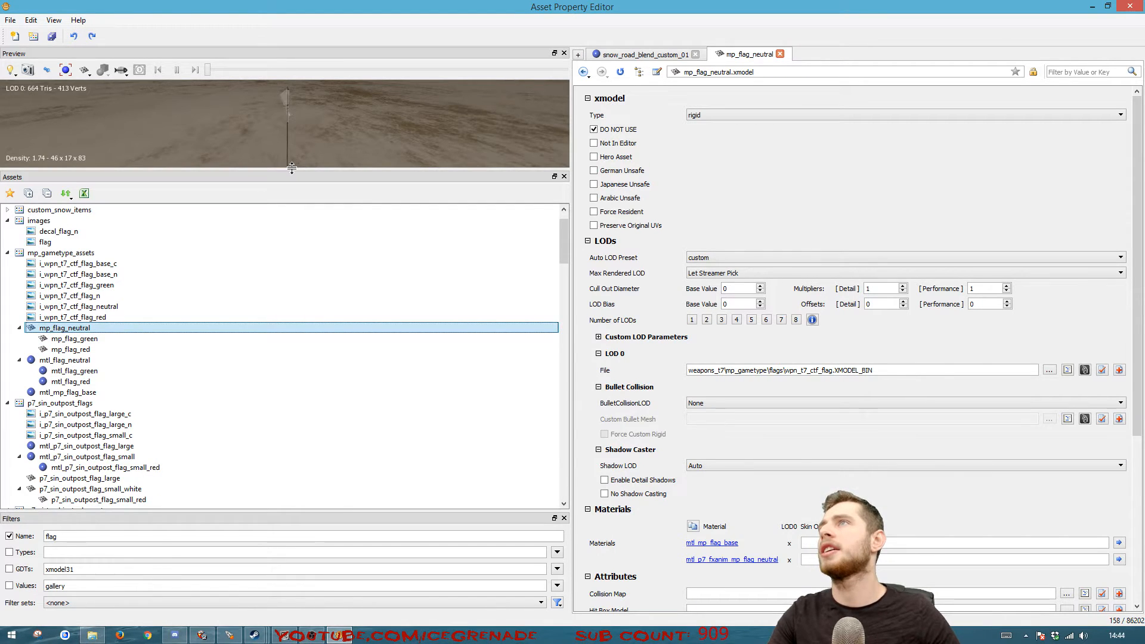
drag(291, 172, 325, 355)
drag(285, 238, 394, 191)
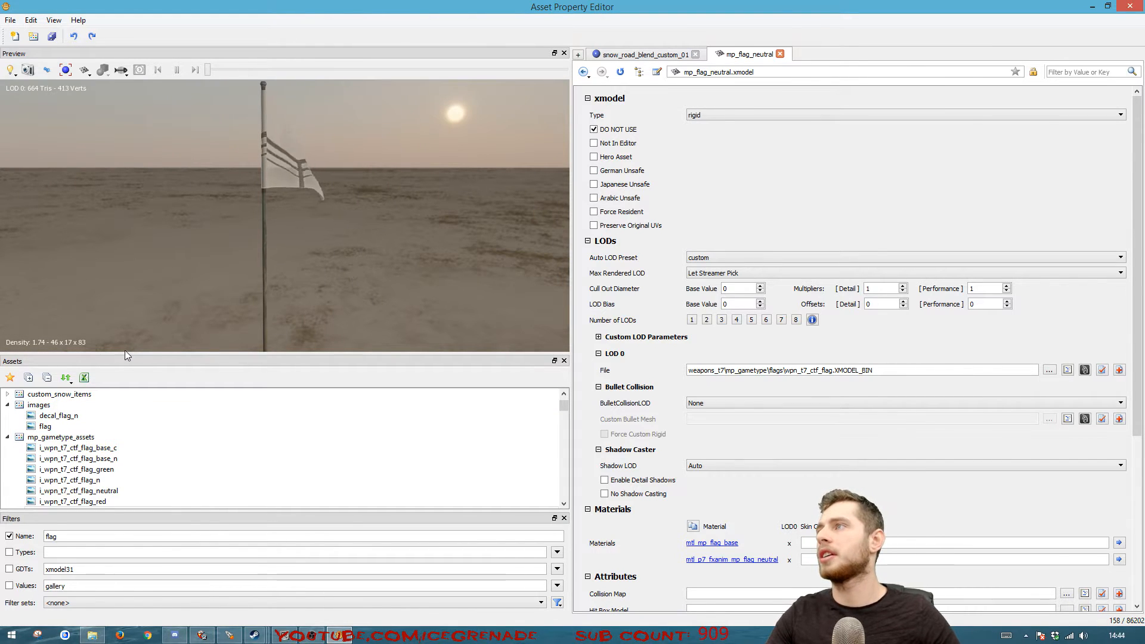
Preview alternative flag models, including mp_flag_green, mp_flag_red, p7_sin_outpost_flag_large, p7_sin_outpost_flag_small_white and the green freerun flag
click(7, 405)
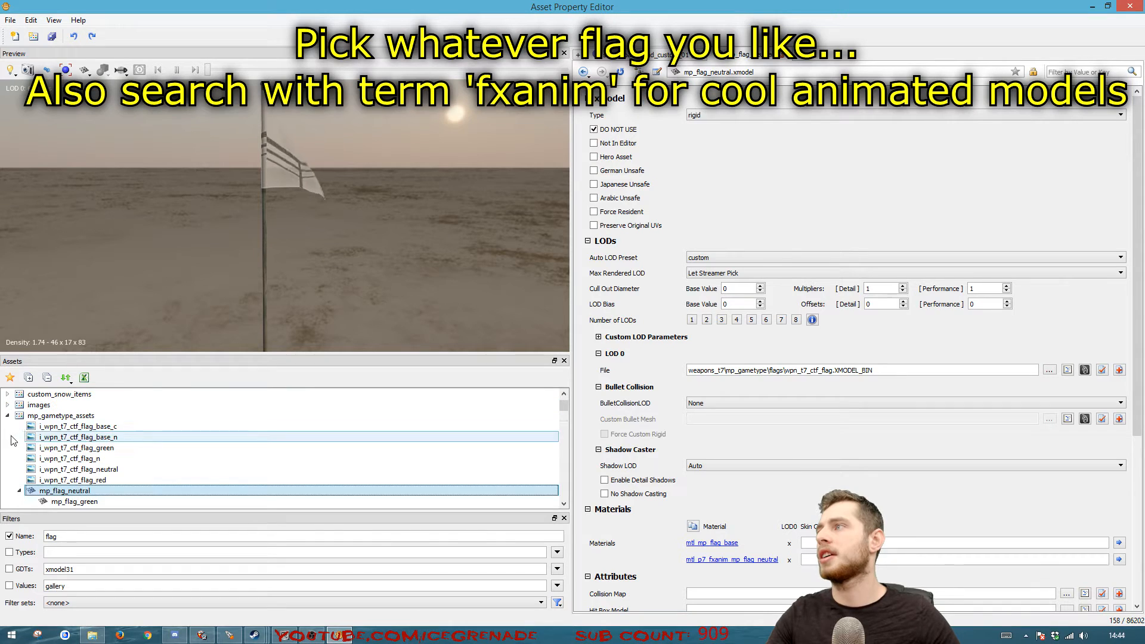
scroll(78, 457, down, 1)
click(95, 469)
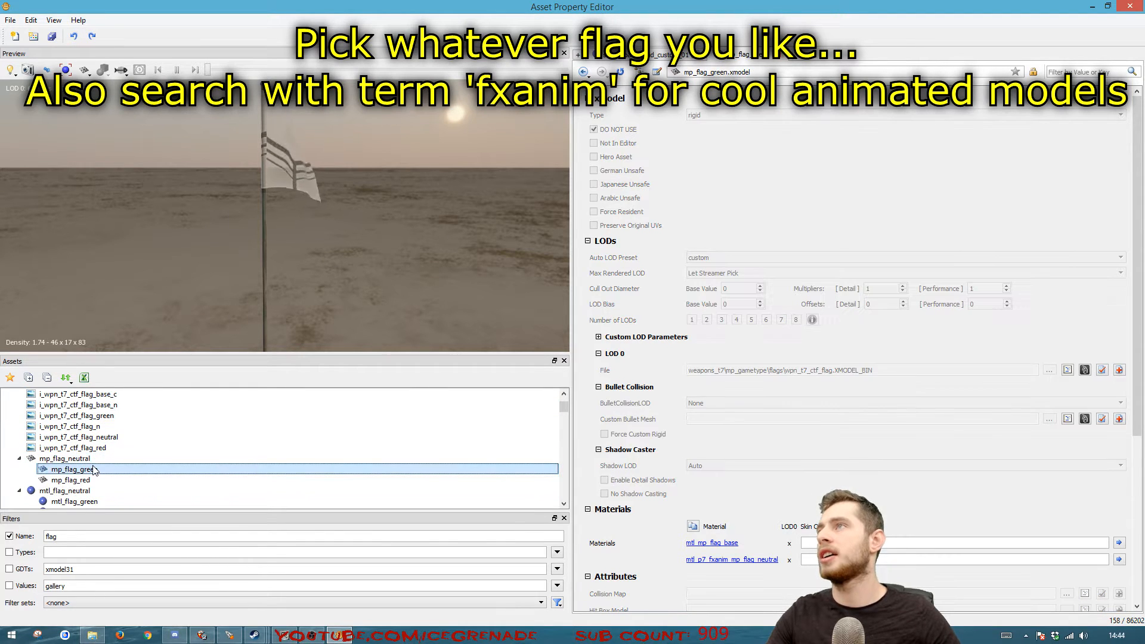
click(78, 481)
scroll(91, 457, down, 4)
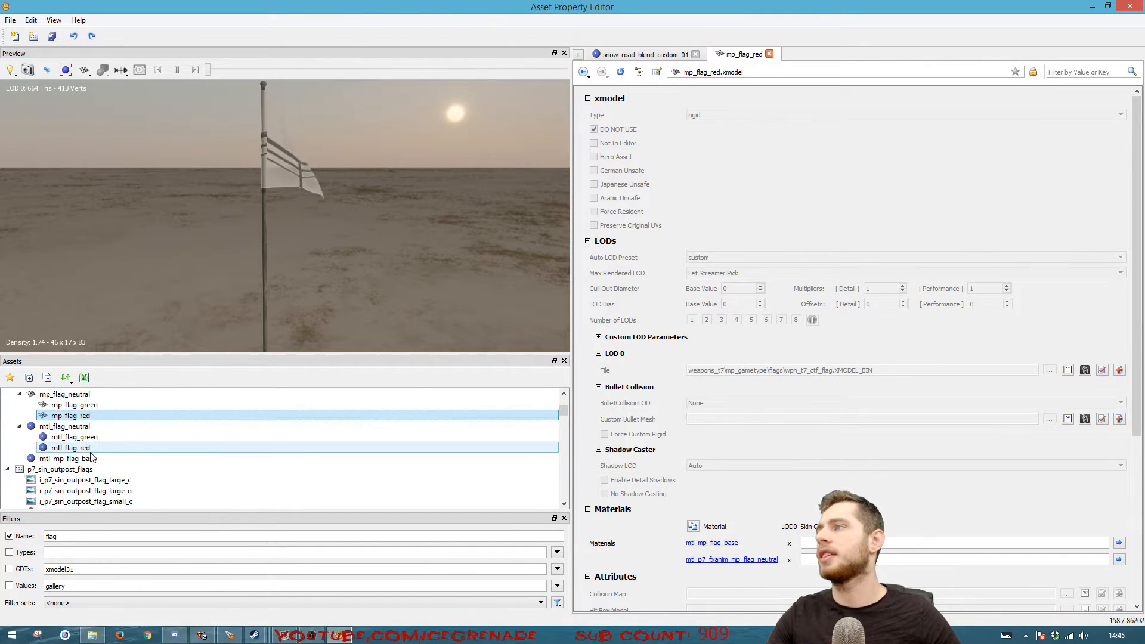
click(88, 481)
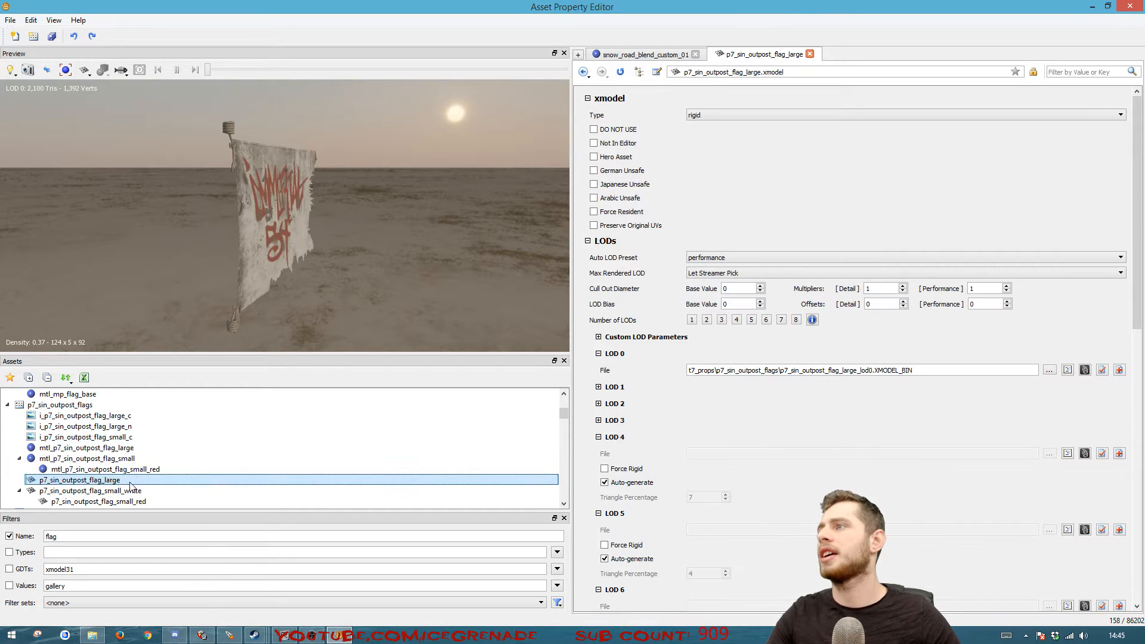
click(103, 492)
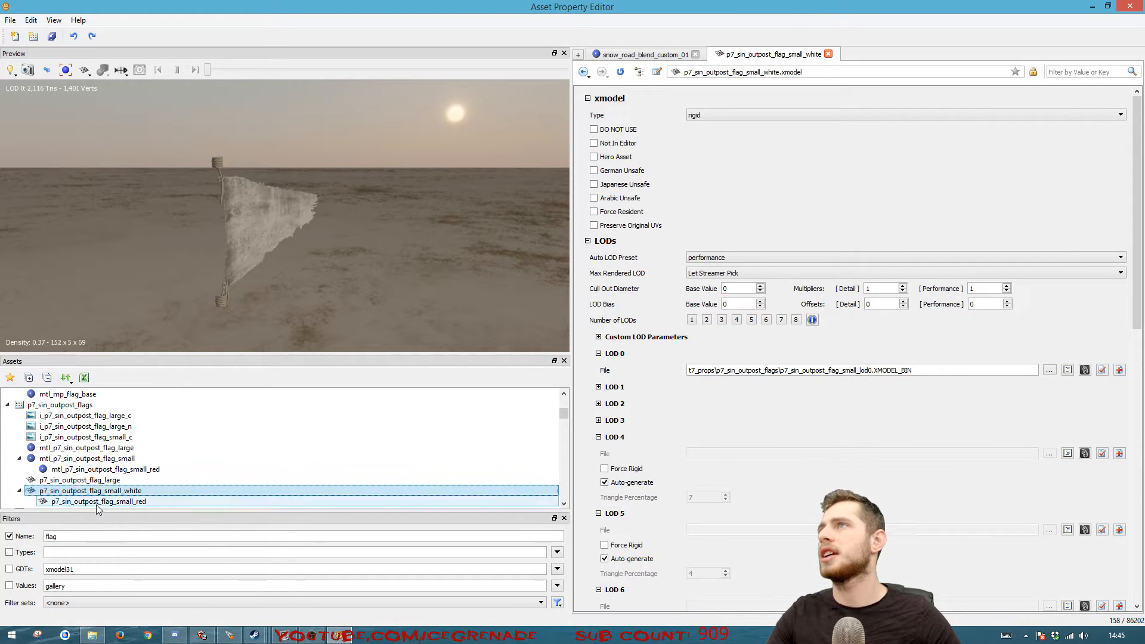
scroll(110, 482, down, 1)
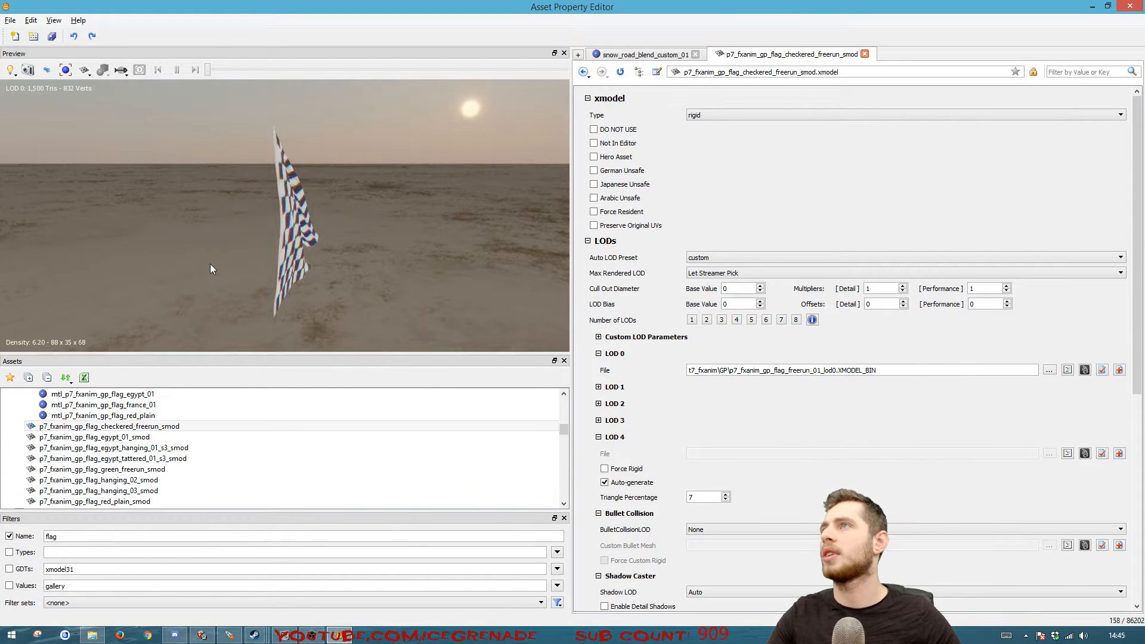
drag(244, 260, 279, 300)
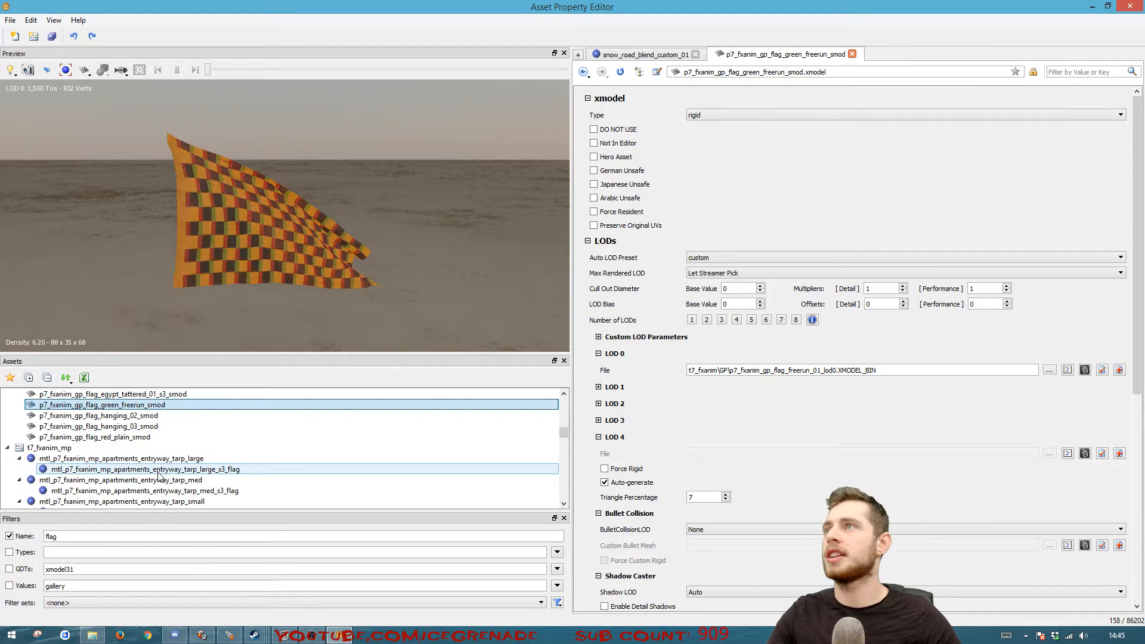
scroll(158, 475, down, 6)
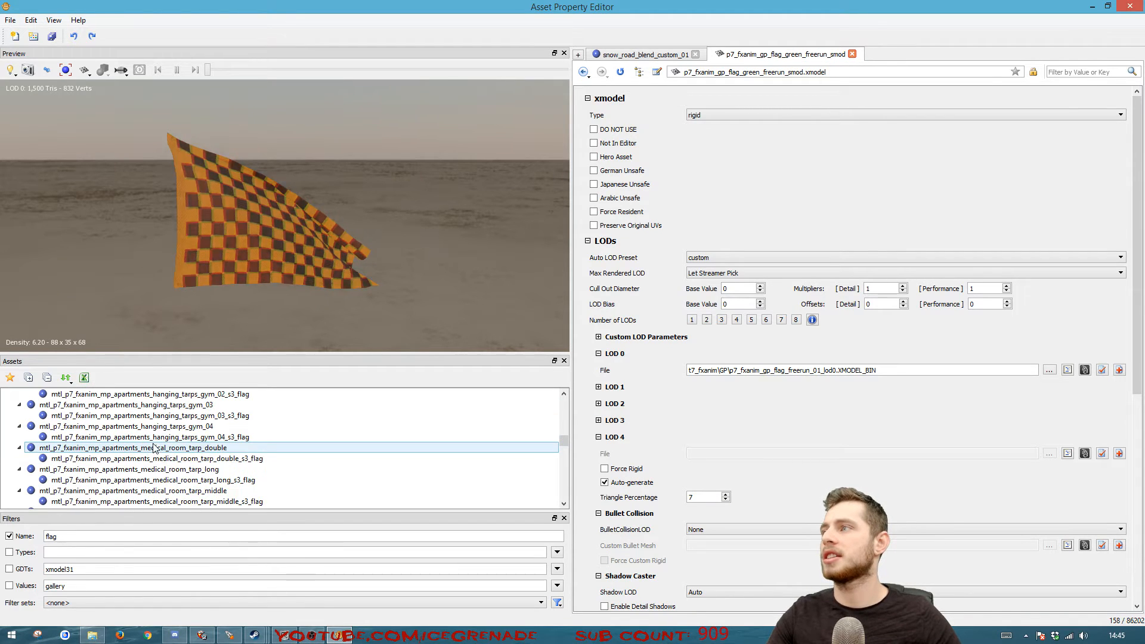
Preview the p7_fxanim_mp_infection_flags models and the iron cross flag models in t7_fxanim_zm, ending with p7_fxanim_zm_factory_flag_iron_cross_mod
click(149, 437)
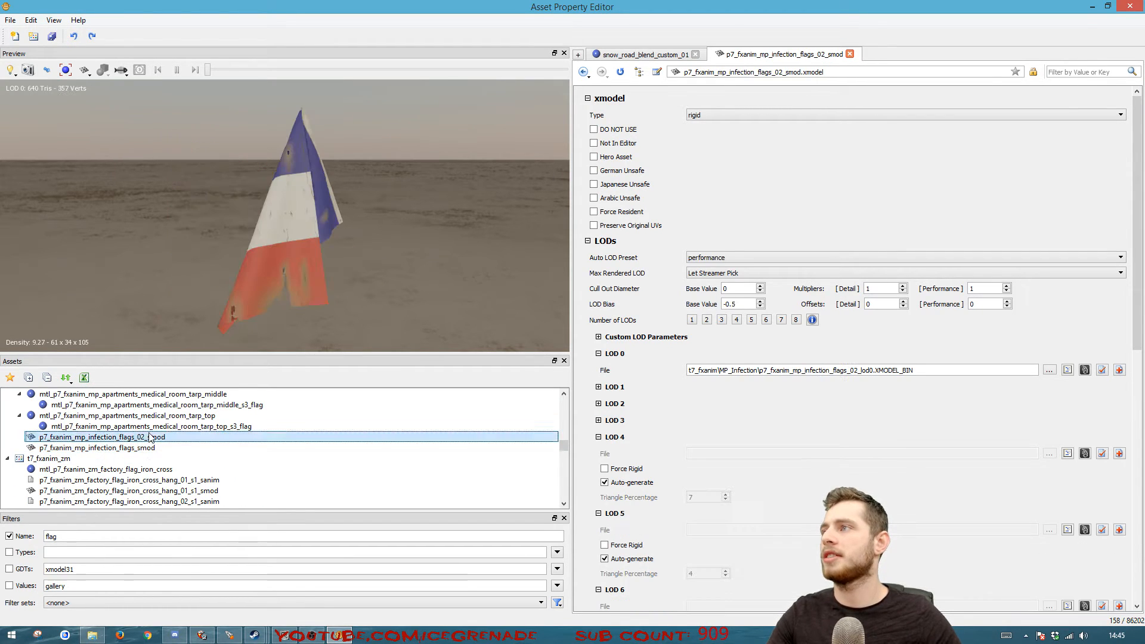
click(151, 449)
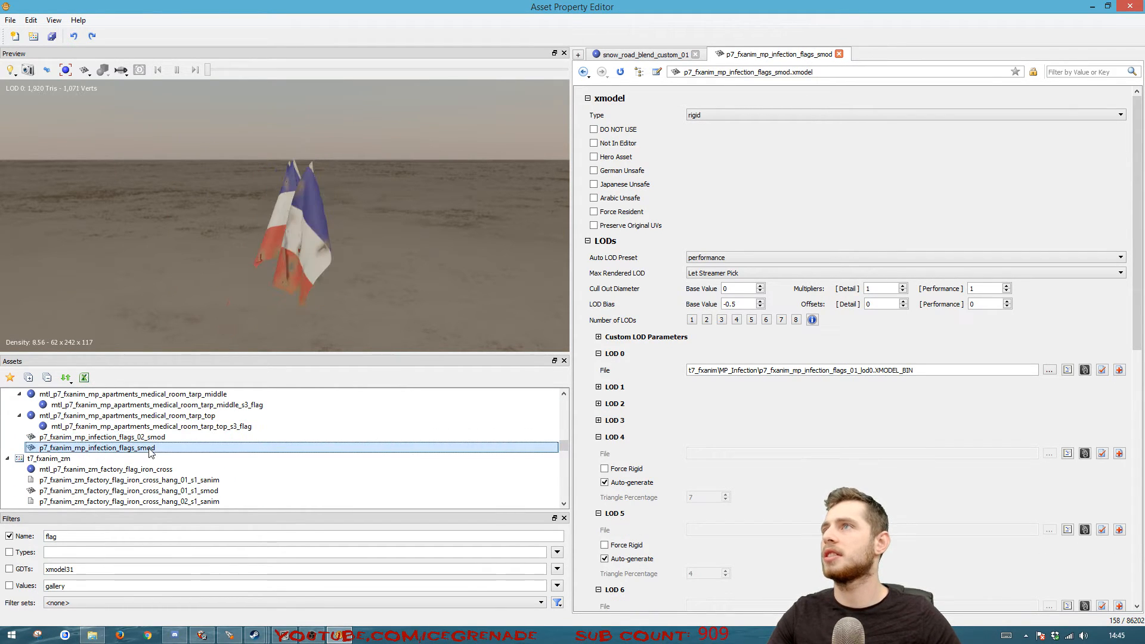
click(147, 482)
click(141, 491)
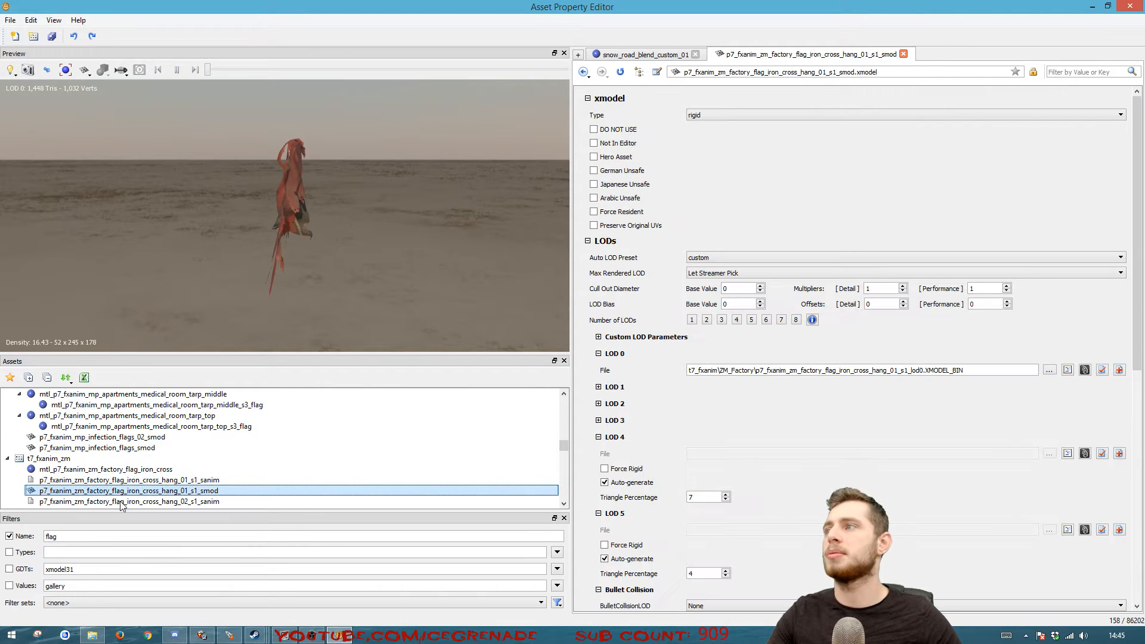
scroll(121, 505, down, 2)
click(122, 448)
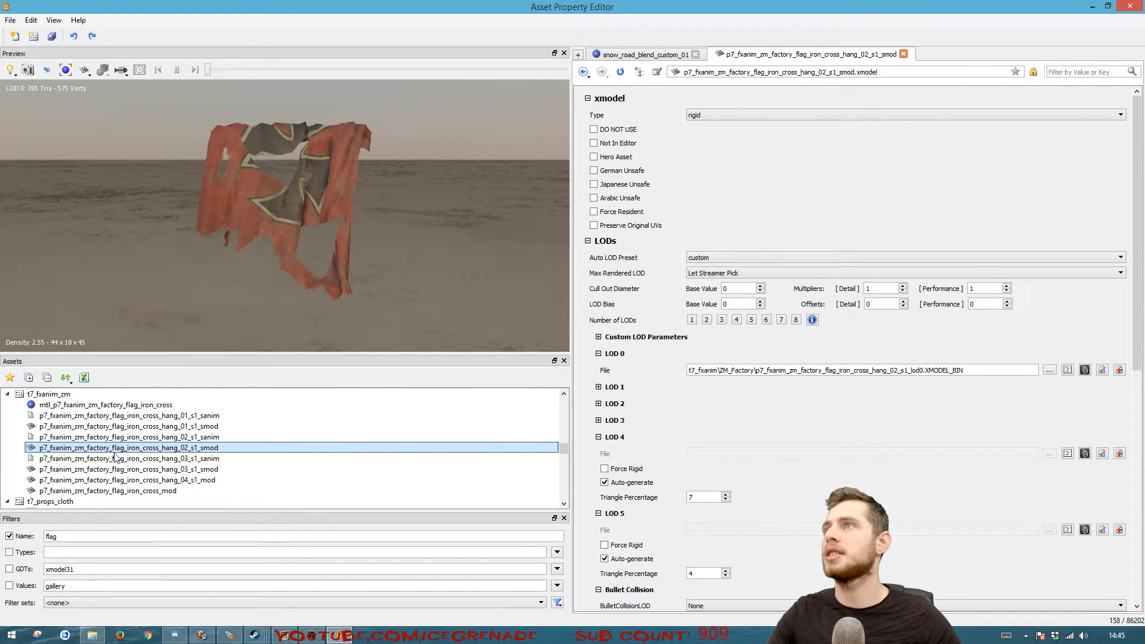
click(114, 470)
click(114, 480)
click(113, 490)
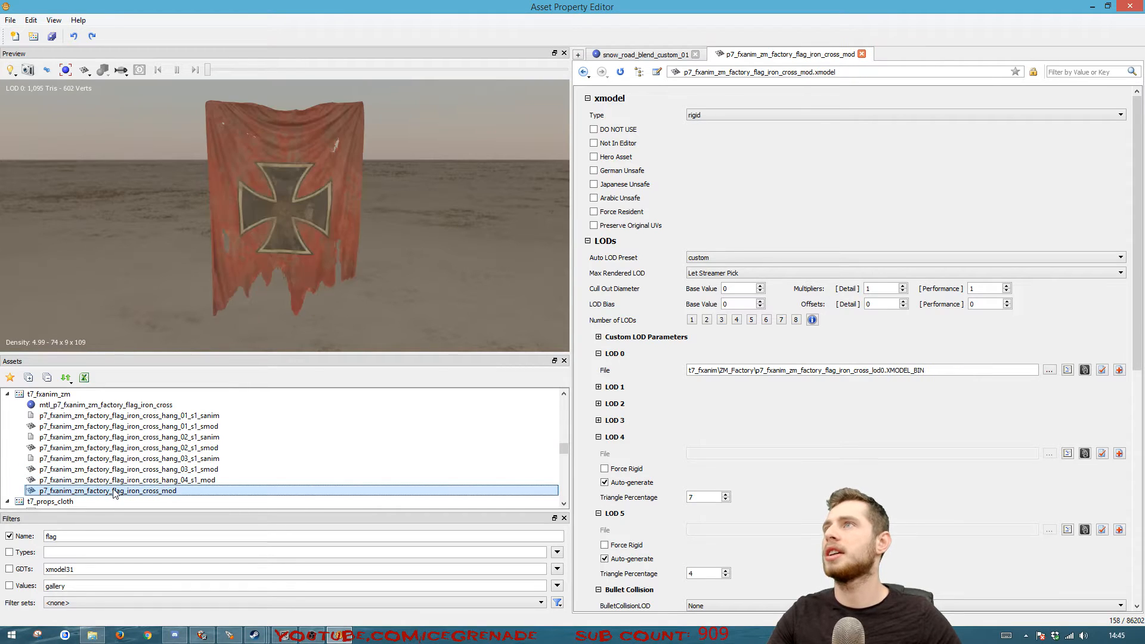
alt+drag(238, 251, 346, 221)
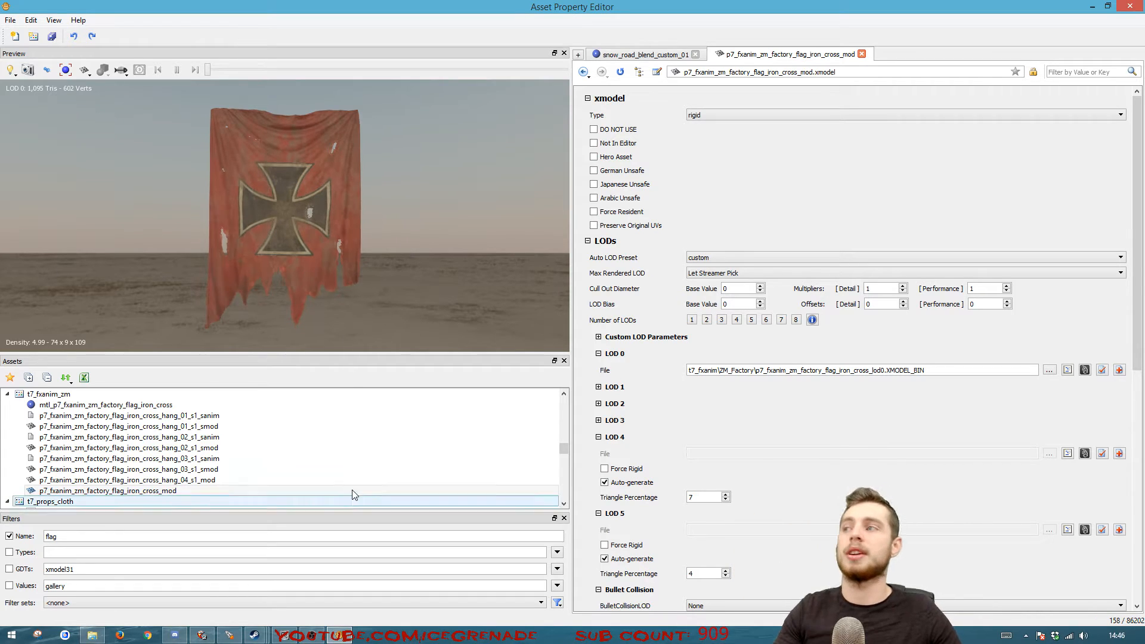
Check p7_sin_outpost_flag_large once more, and reselect the mp_flag_neutral model in mp_gametype_assets
scroll(212, 462, up, 5)
scroll(206, 455, up, 2)
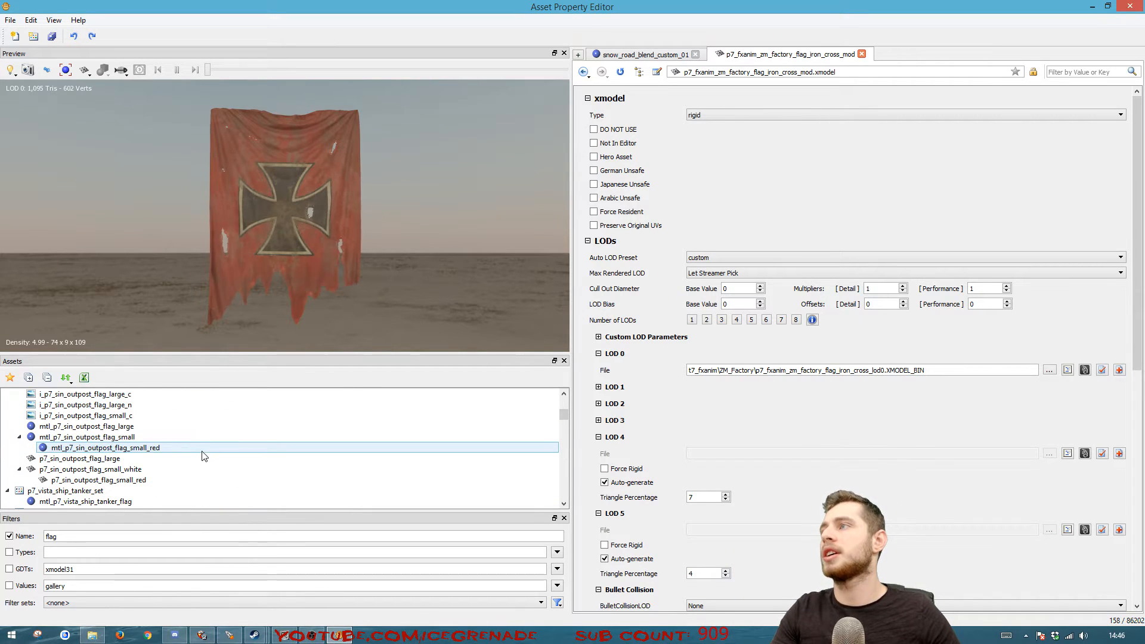
click(120, 460)
scroll(102, 460, up, 6)
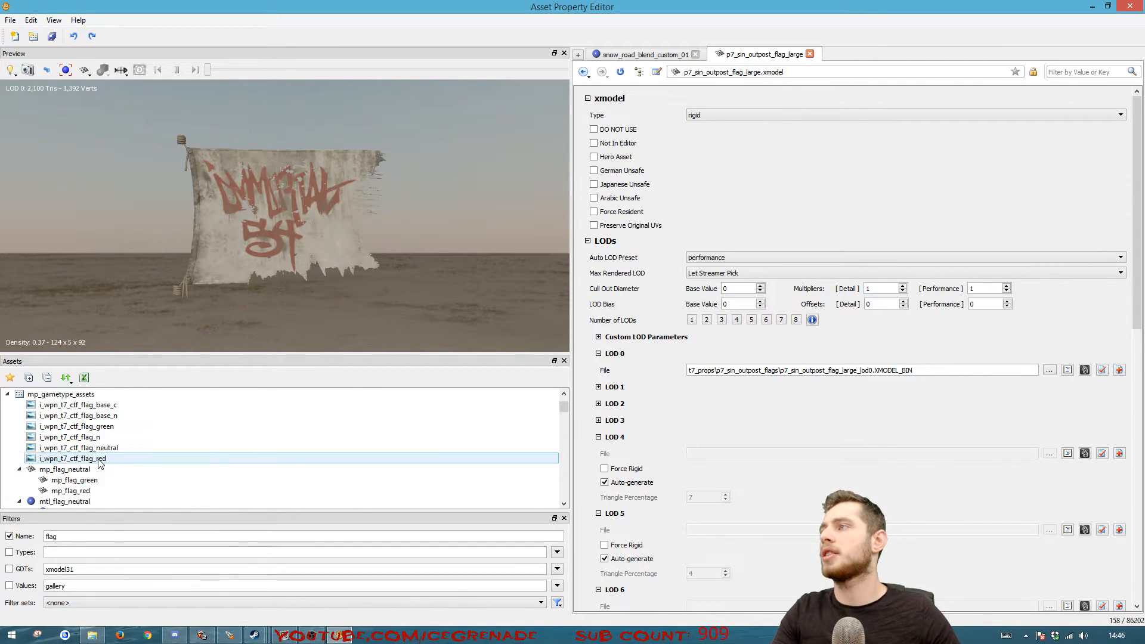
click(100, 470)
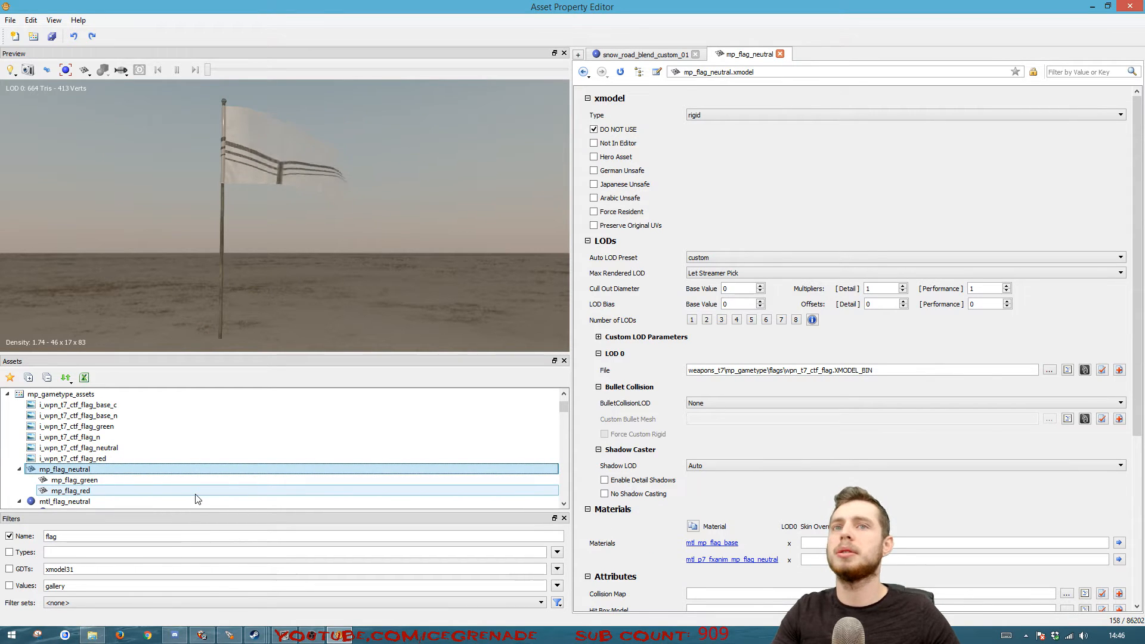
Duplicate the mp_flag_neutral model as custom_flag_icegrenade_tutorial
right_click(89, 473)
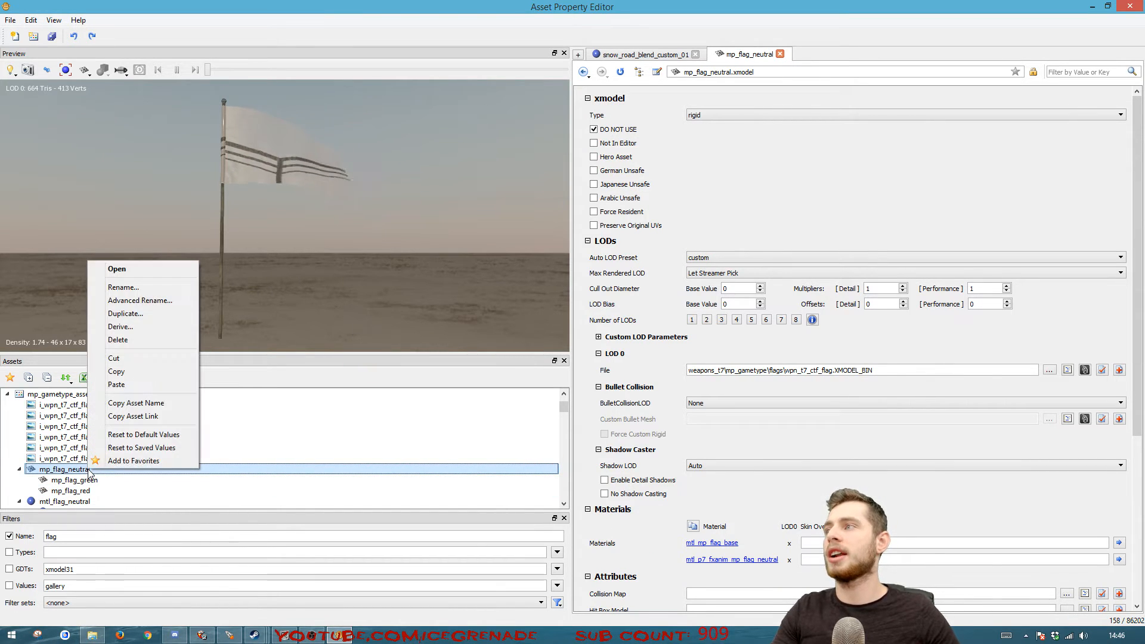
click(132, 316)
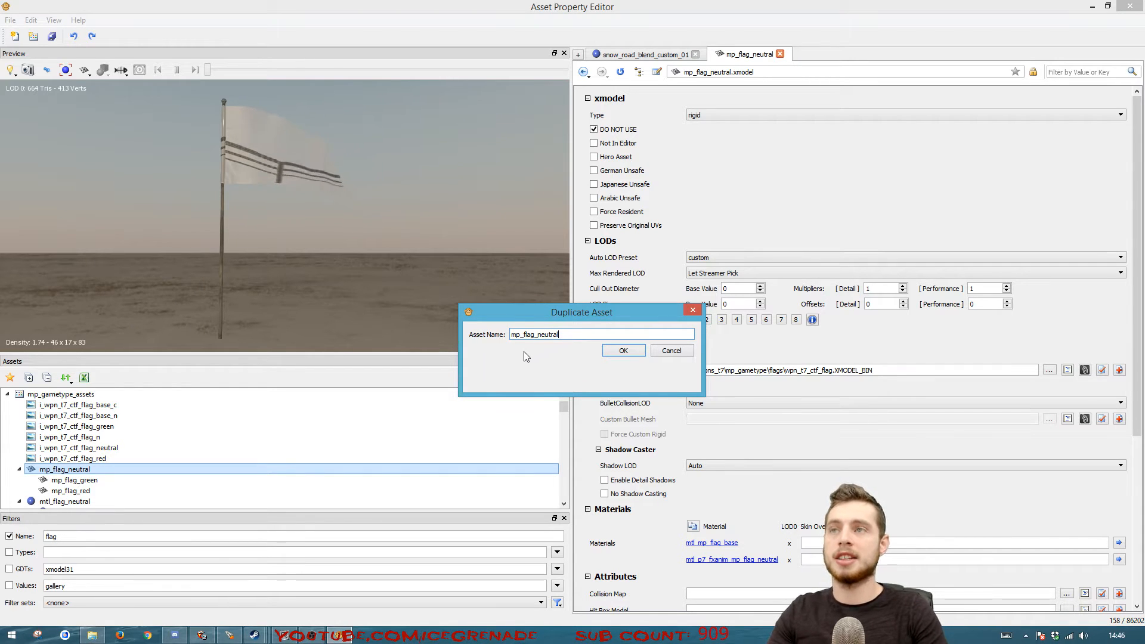
key(BackSpace)
key(BackSpace)
key(BackSpace)
key(BackSpace)
key(BackSpace)
key(BackSpace)
key(BackSpace)
key(BackSpace)
key(BackSpace)
key(BackSpace)
key(BackSpace)
key(BackSpace)
key(BackSpace)
key(BackSpace)
key(BackSpace)
text(cus)
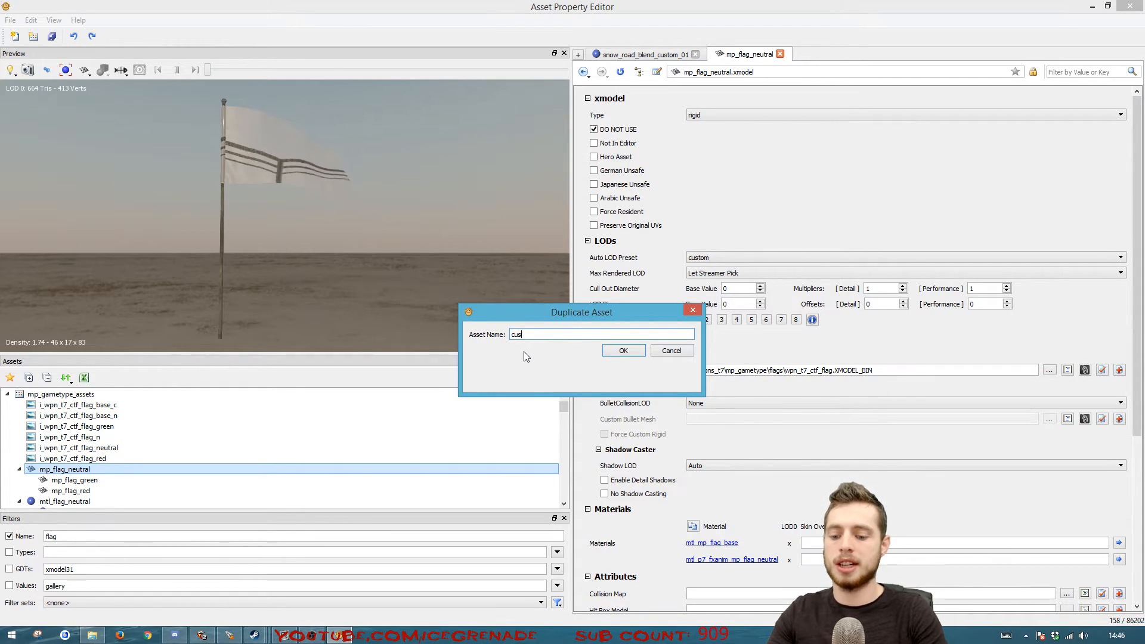
text(tom_flag_icegrenade_tutorial)
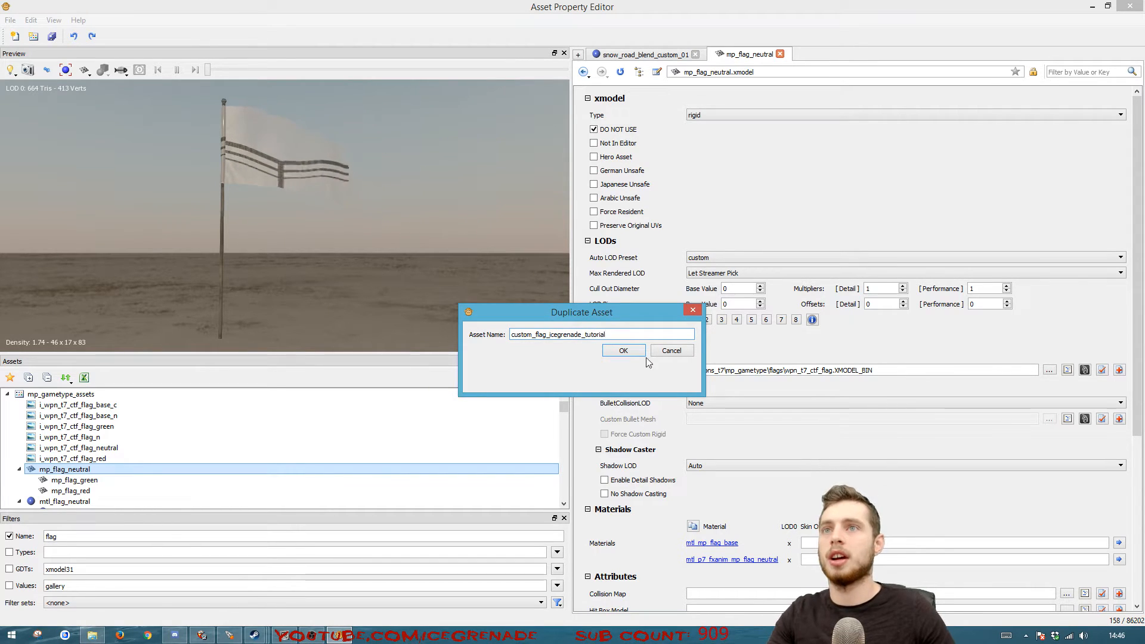
click(624, 352)
Cut the duplicated flag model and filter the assets by GDT "custom_mode" instead of by name
right_click(63, 408)
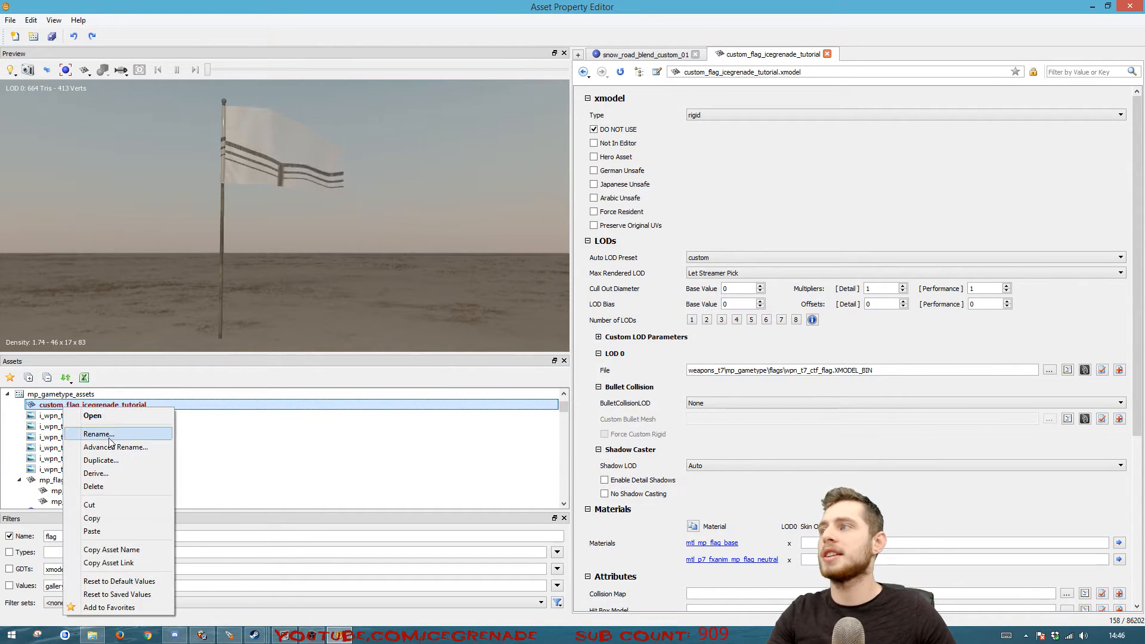
click(115, 507)
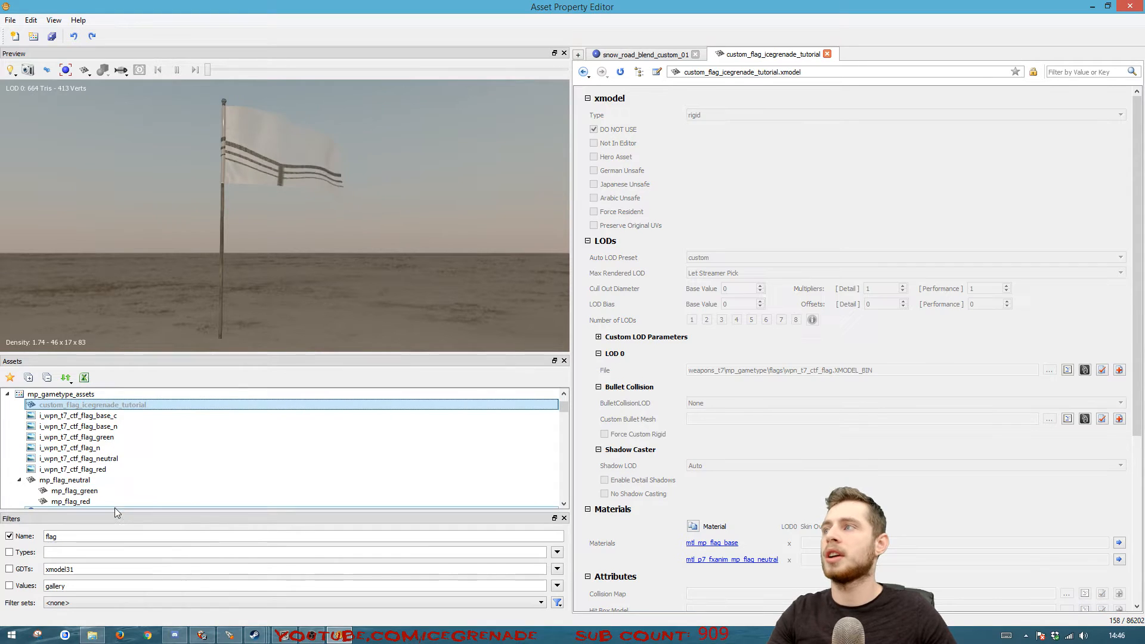
click(7, 395)
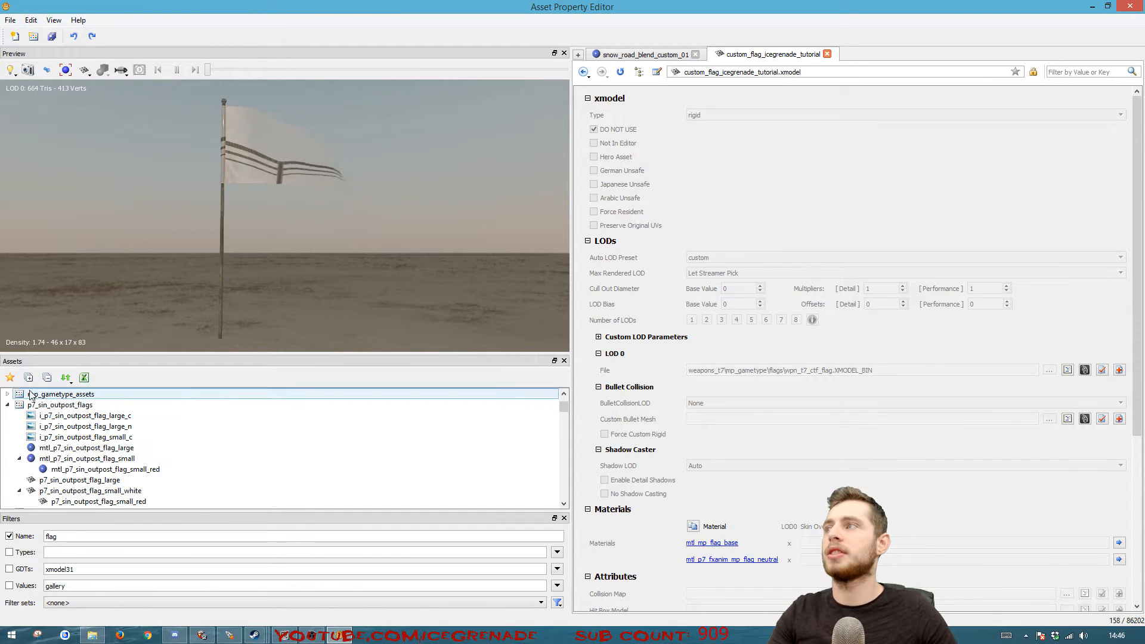
click(9, 537)
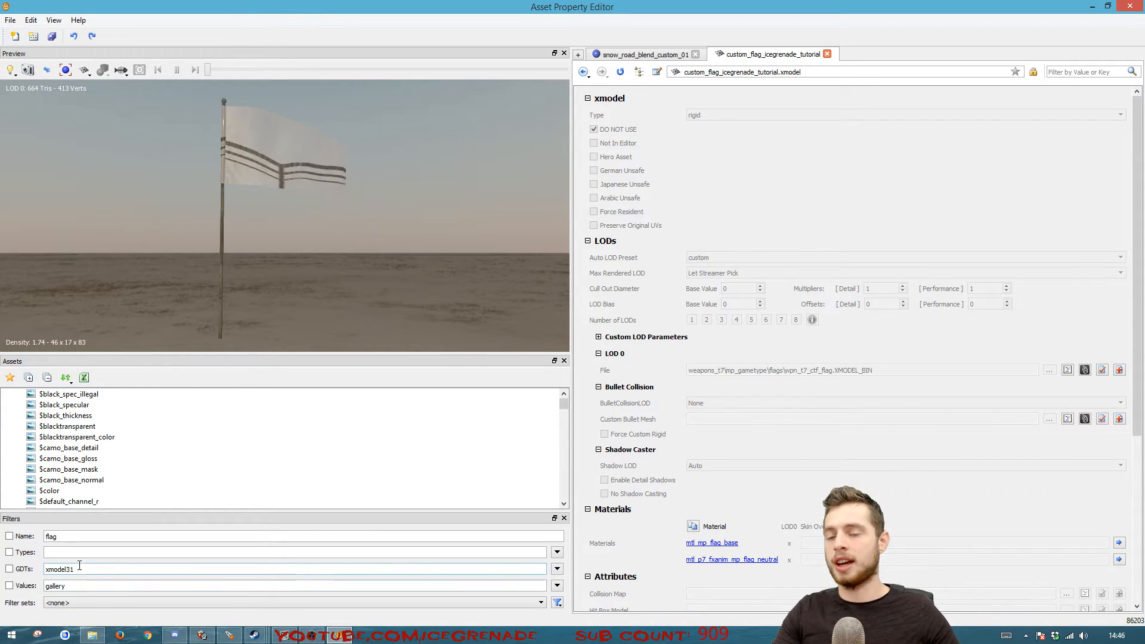
click(9, 570)
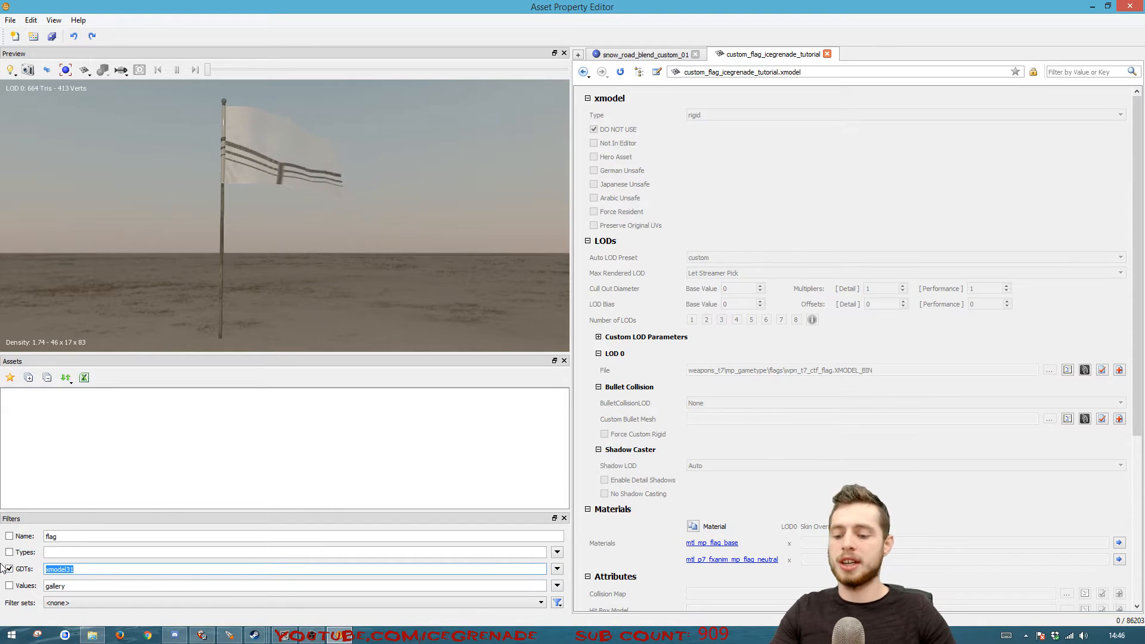
text(custom_mode)
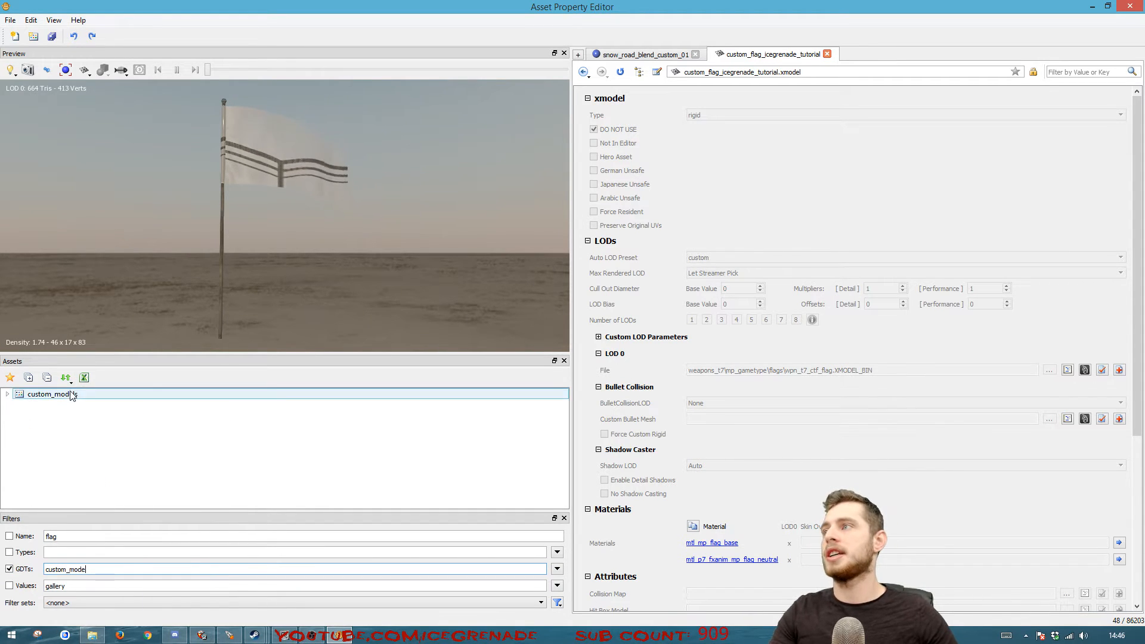
click(71, 395)
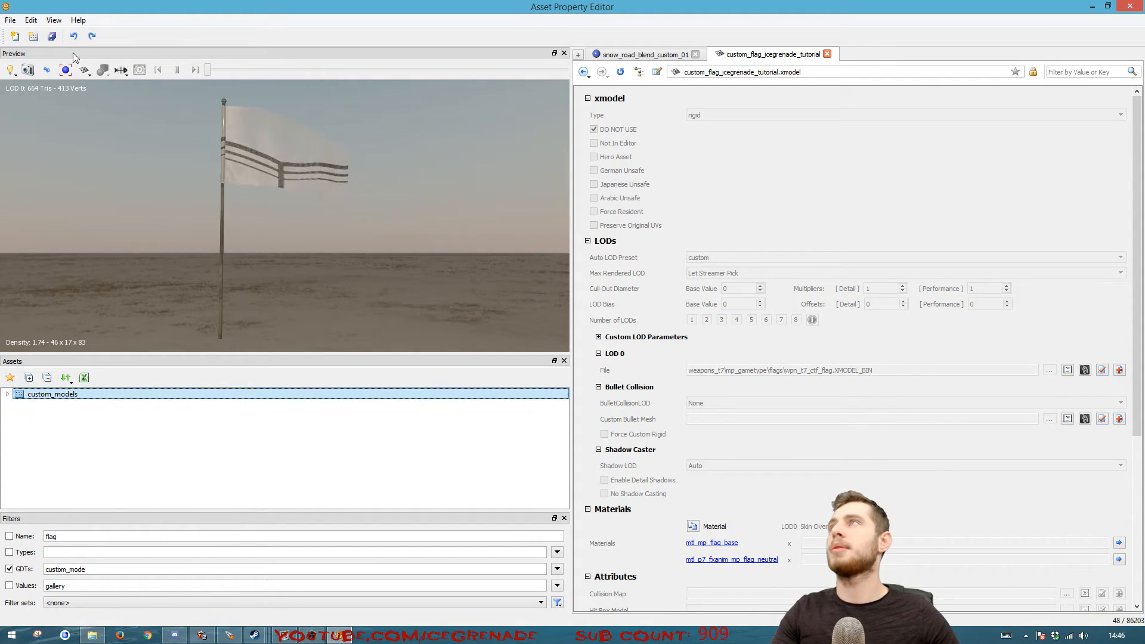
Paste the cut flag model into the custom_models GDT
click(34, 36)
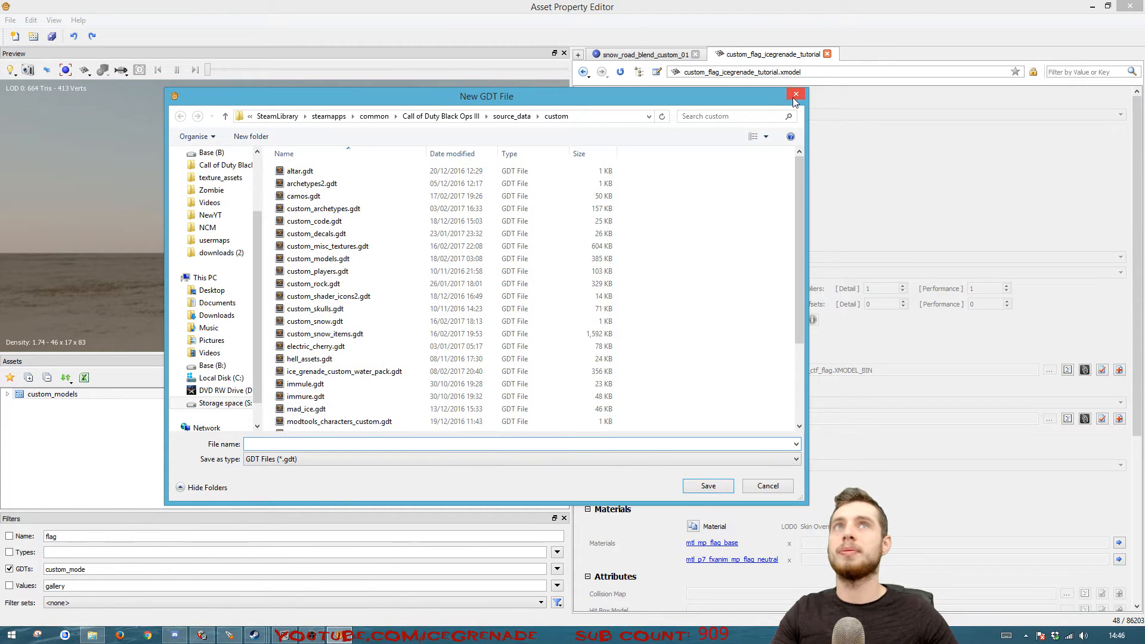
click(796, 95)
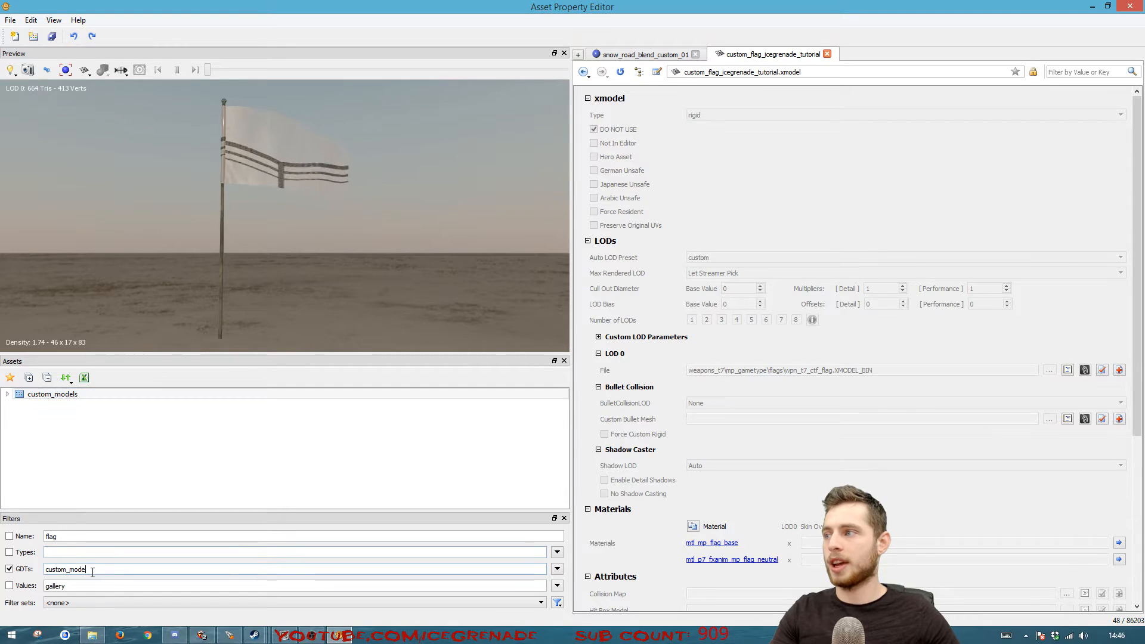
click(7, 394)
right_click(37, 397)
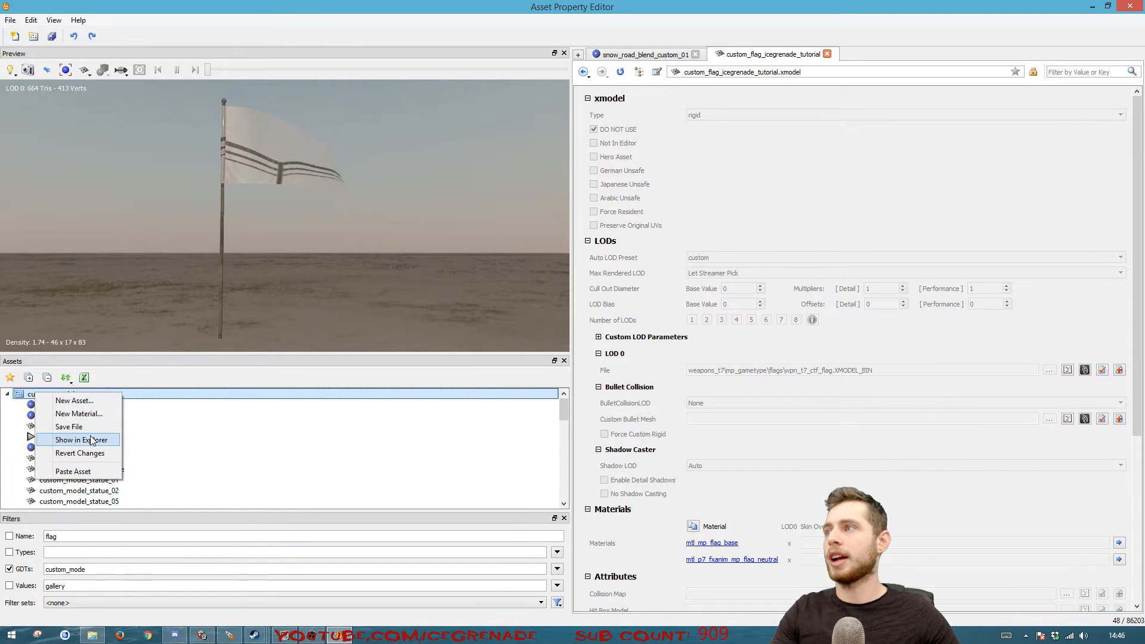
click(78, 471)
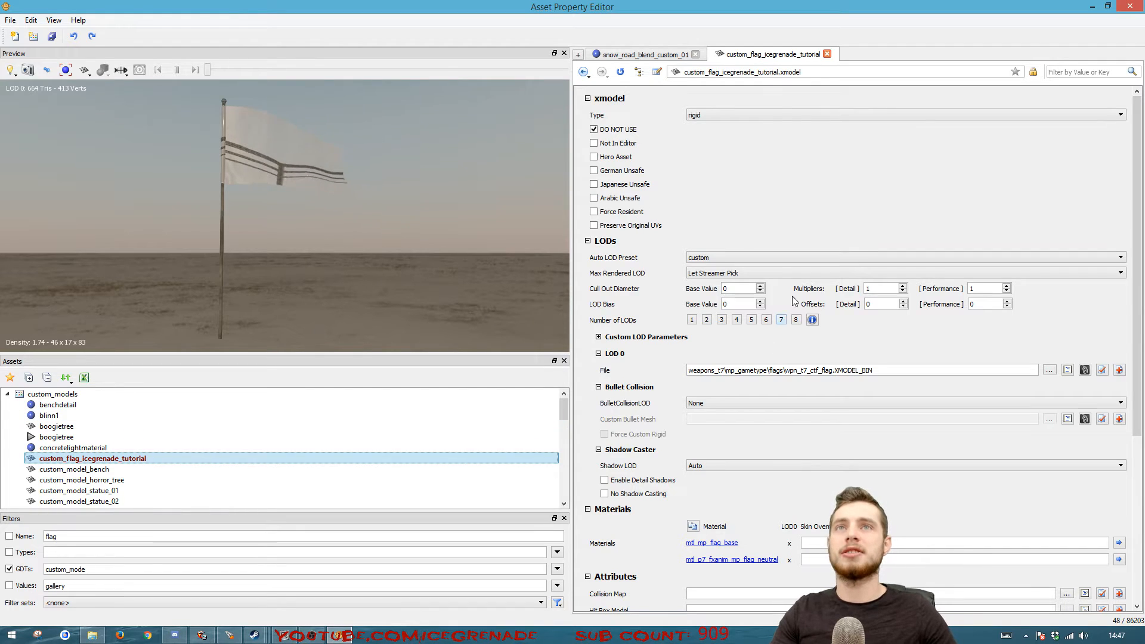
Turn off the DO NOT USE option of the custom_flag_icegrenade_tutorial model
scroll(768, 206, down, 5)
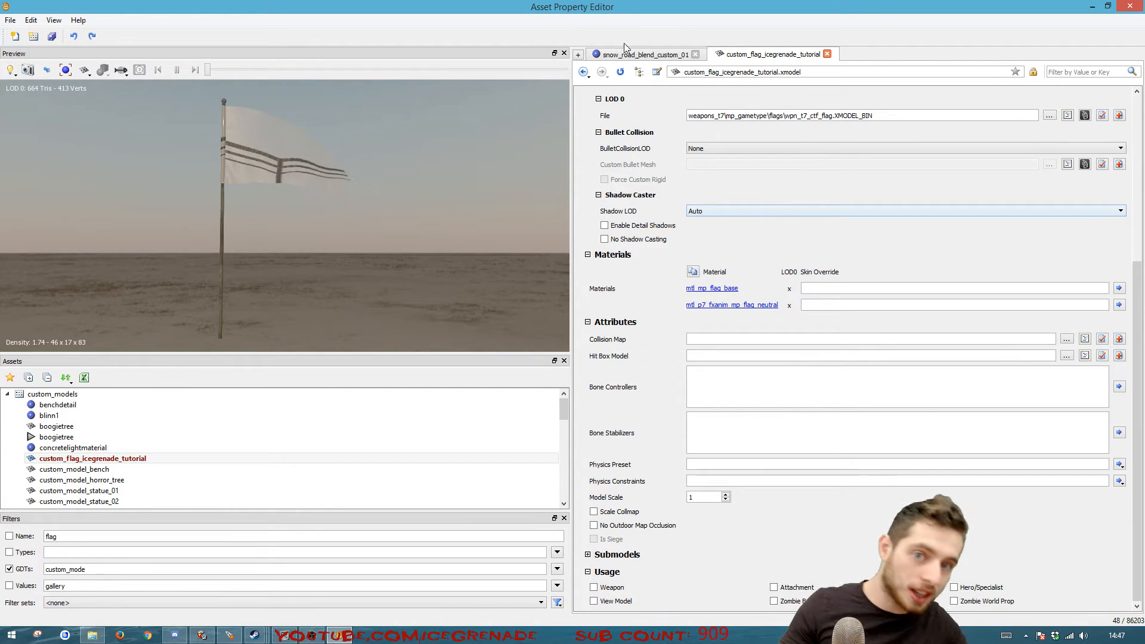
scroll(759, 351, up, 5)
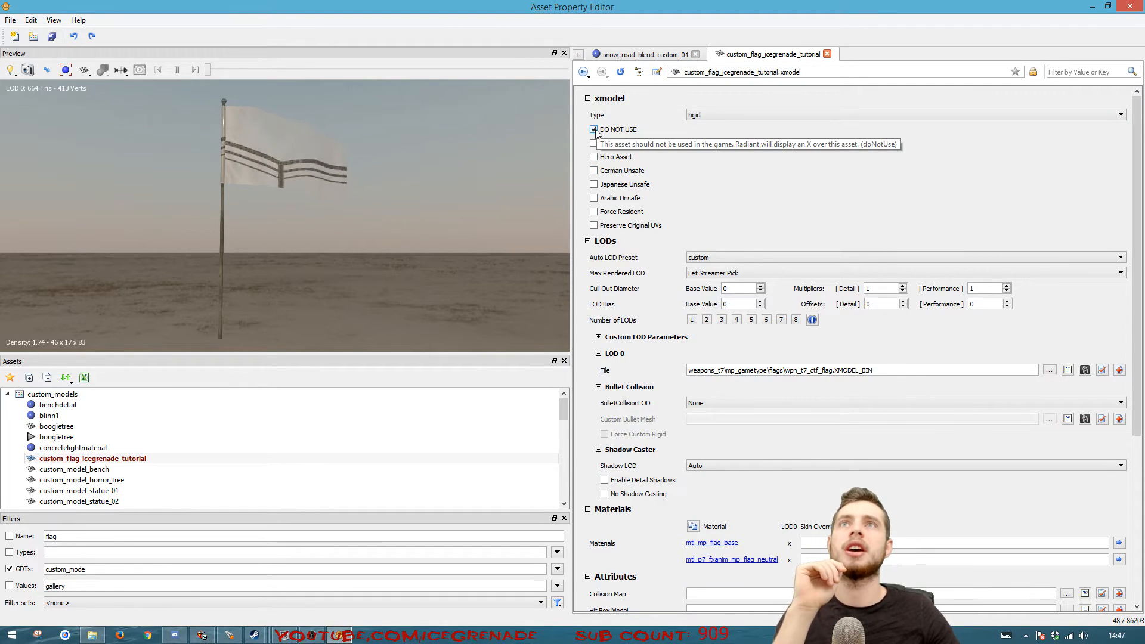
click(594, 130)
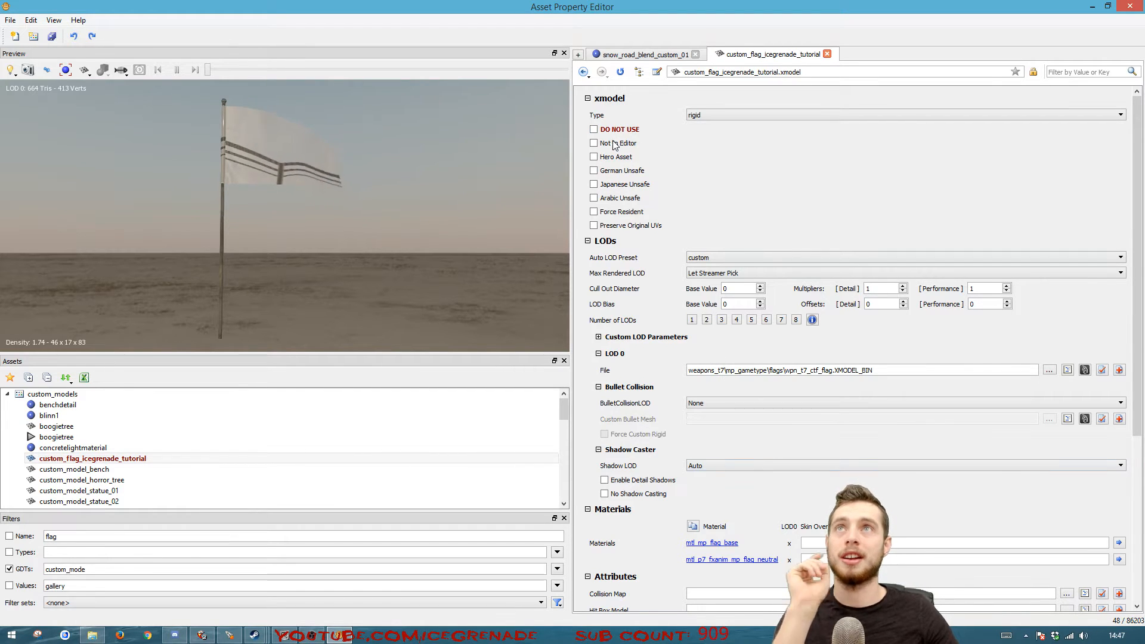
Create a new material named mtl_custom_flag_icegrenade_tutorial in the custom_models GDT
scroll(766, 465, down, 1)
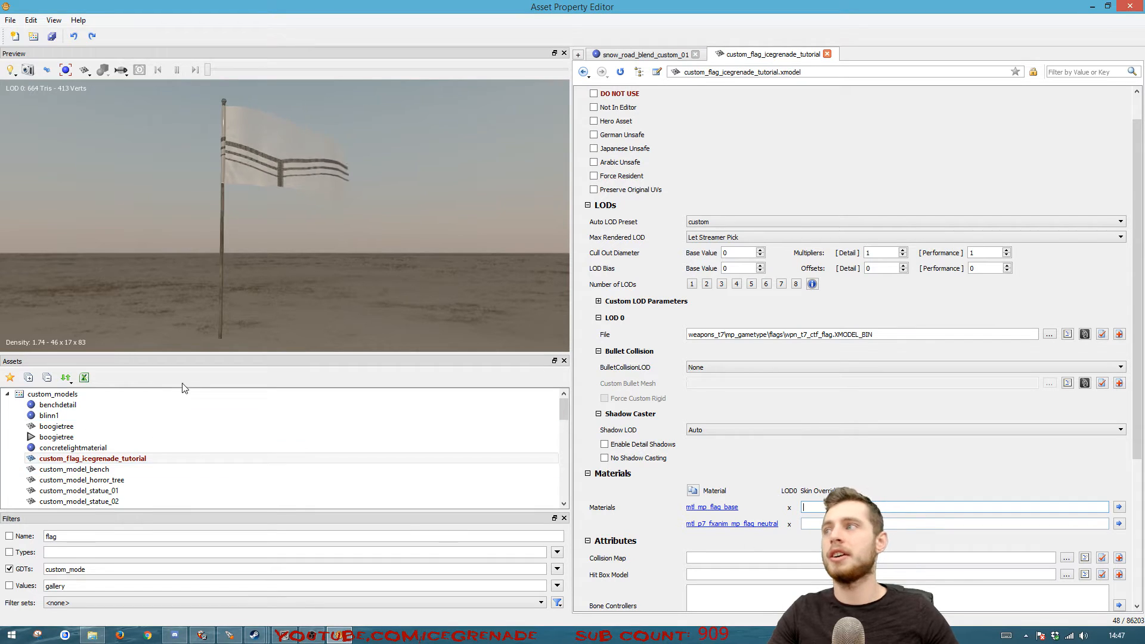
click(124, 463)
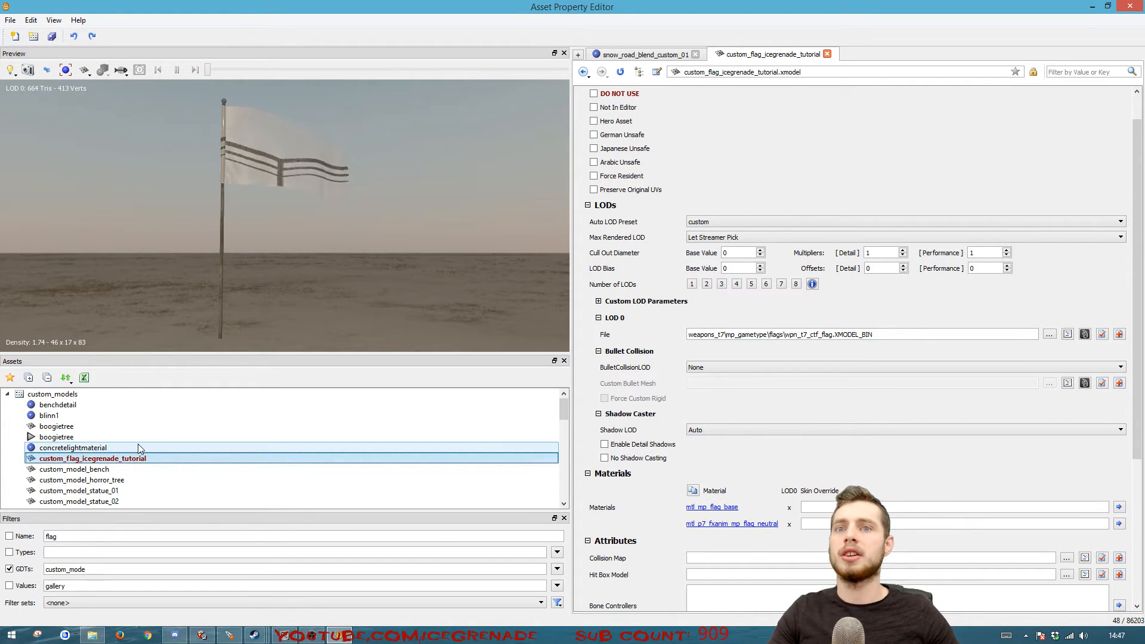
click(56, 396)
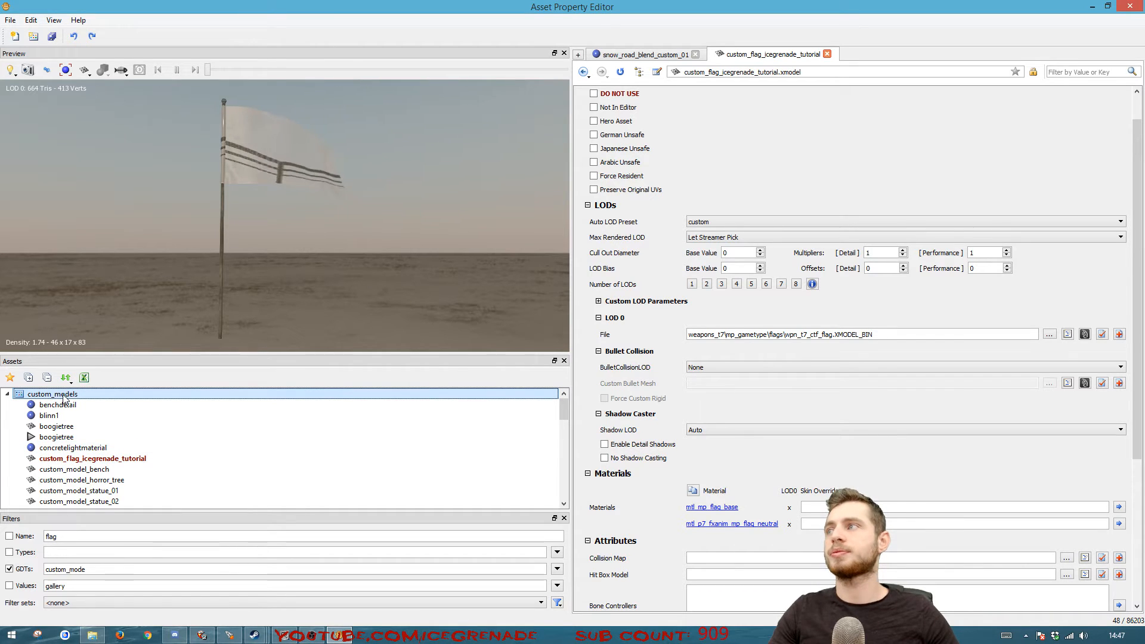
right_click(64, 400)
click(111, 415)
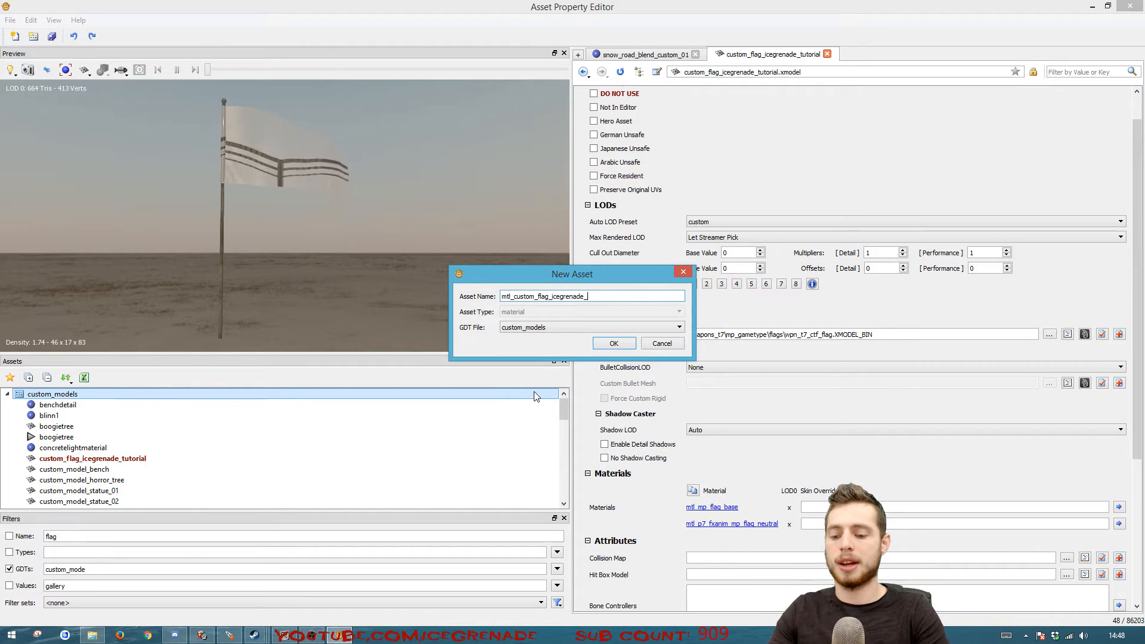
click(614, 344)
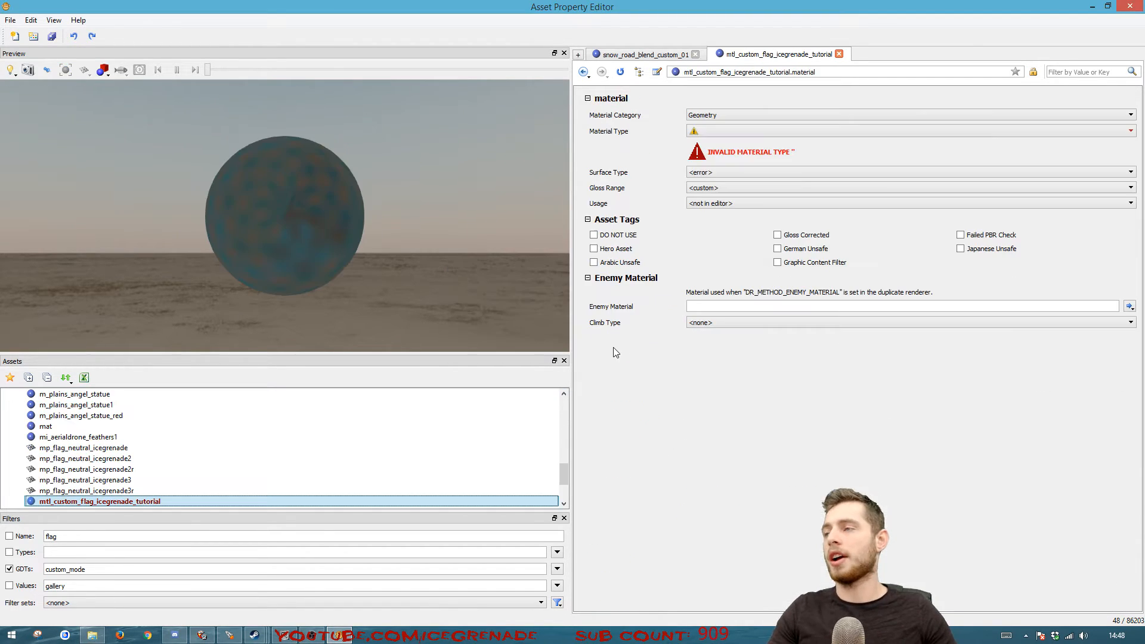
Set the new material's type to lit_flag_transparent and its surface type to ice
click(750, 130)
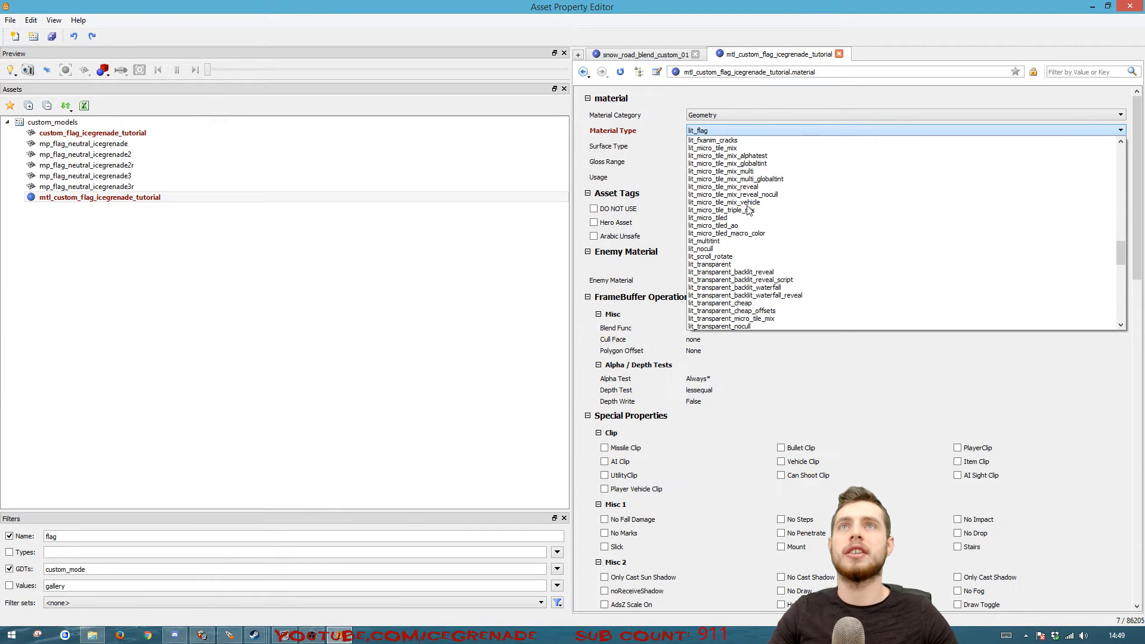
scroll(750, 210, up, 3)
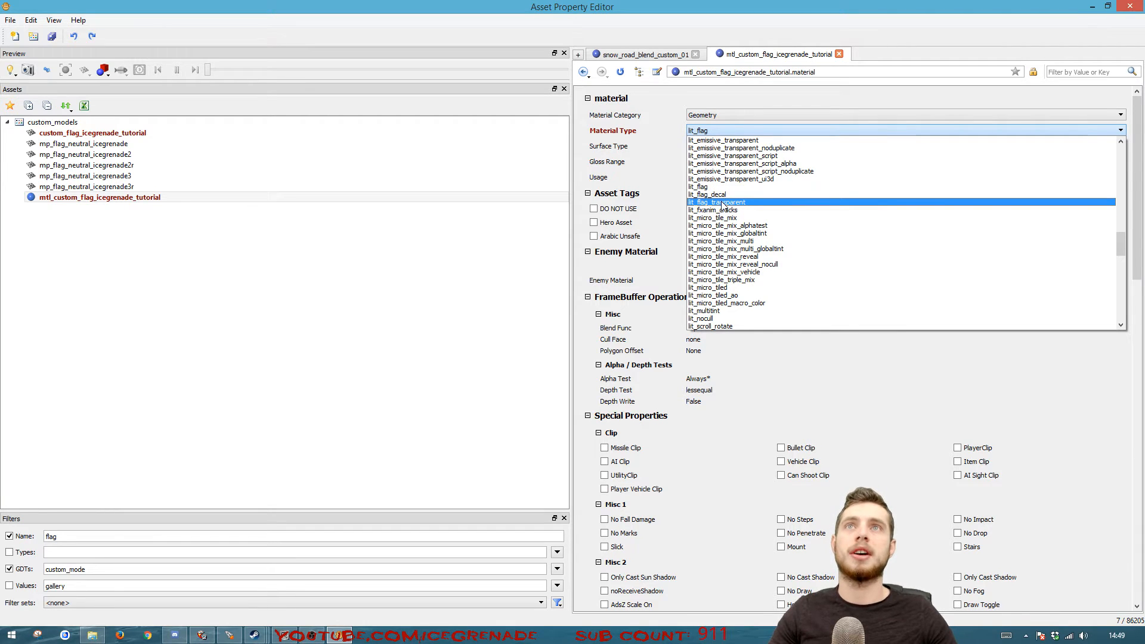
click(723, 203)
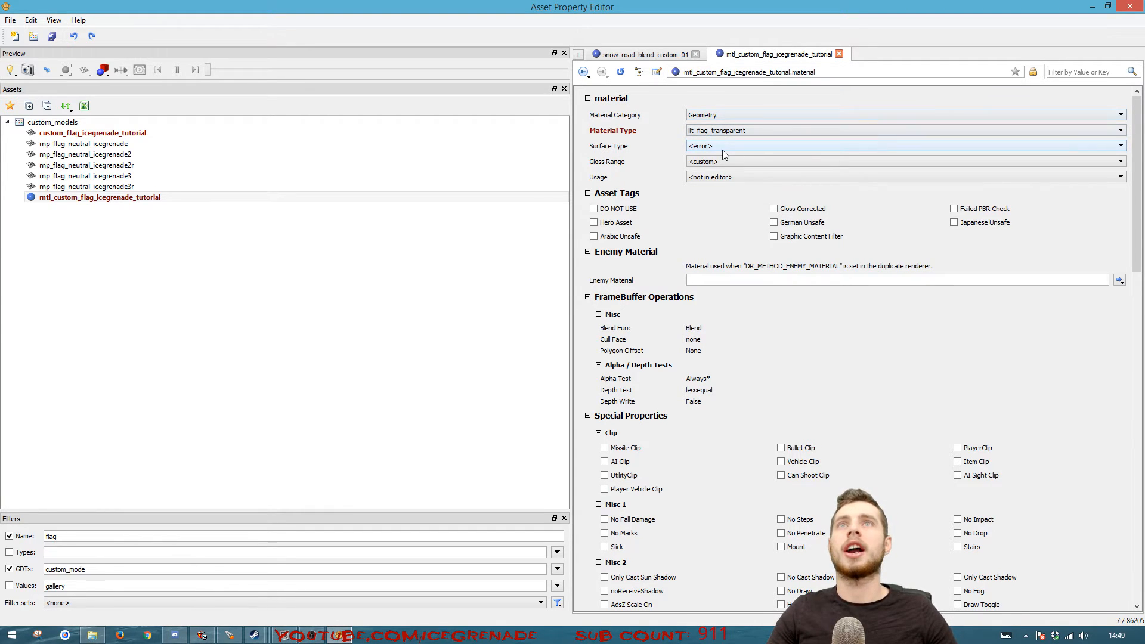
click(723, 149)
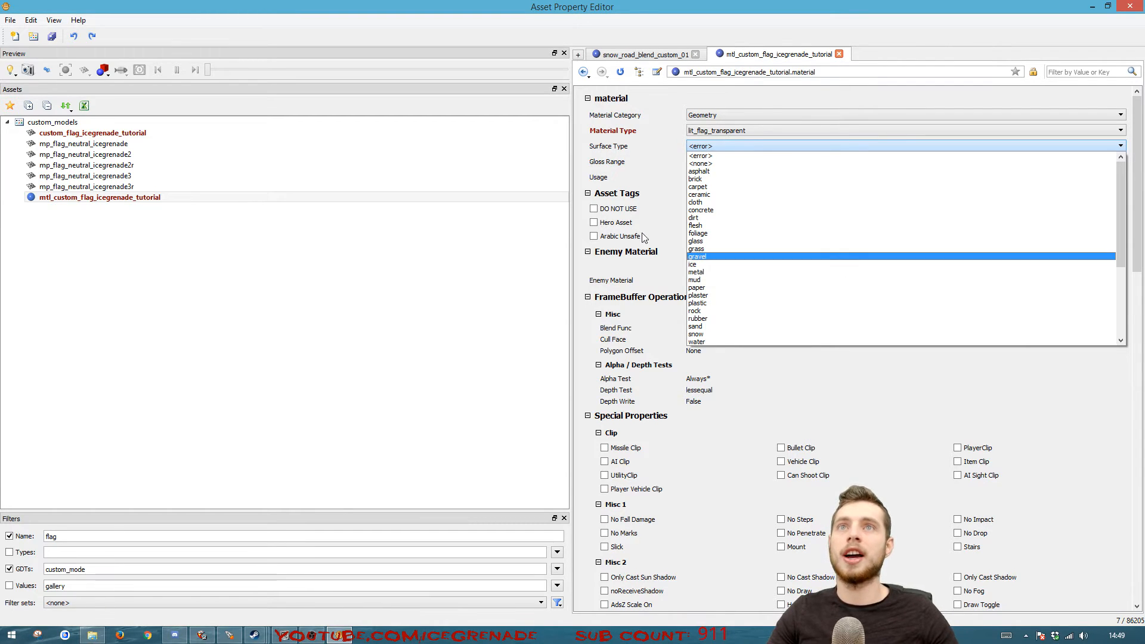
click(704, 264)
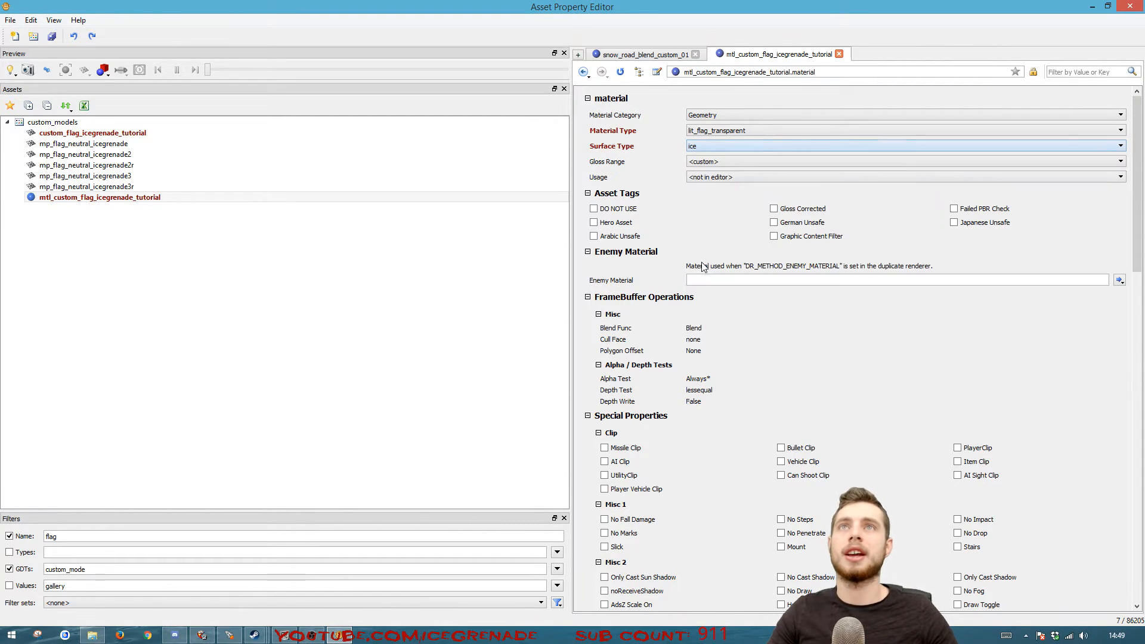
Reveal the material preview and try the ice and ceramic gloss ranges, finally setting Gloss Range to cloth
click(711, 163)
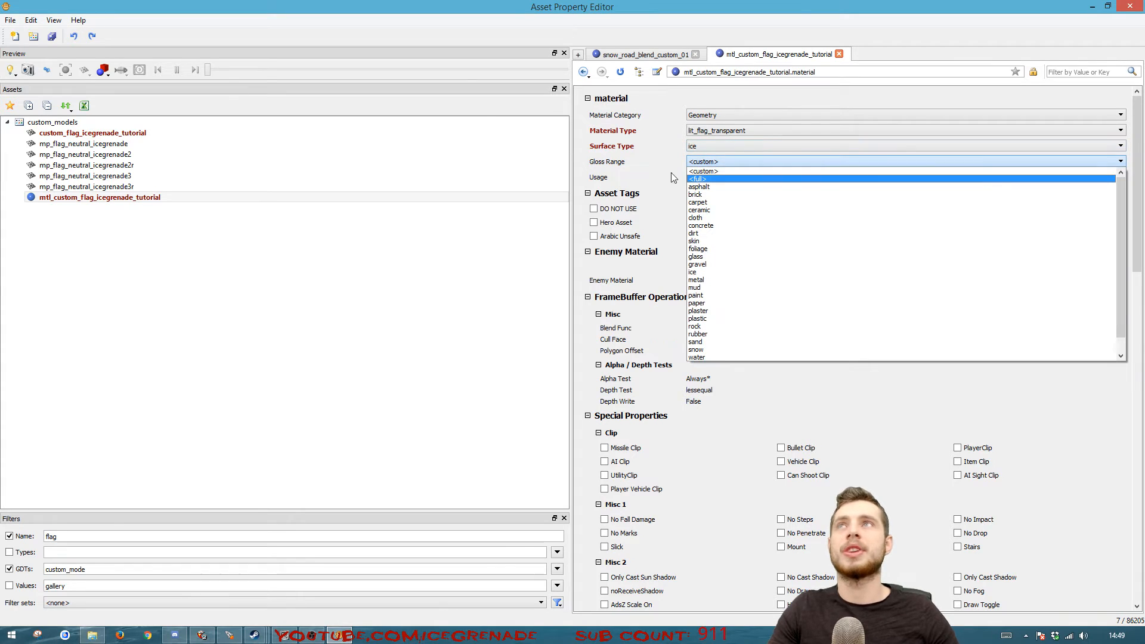
click(453, 85)
drag(422, 81, 424, 369)
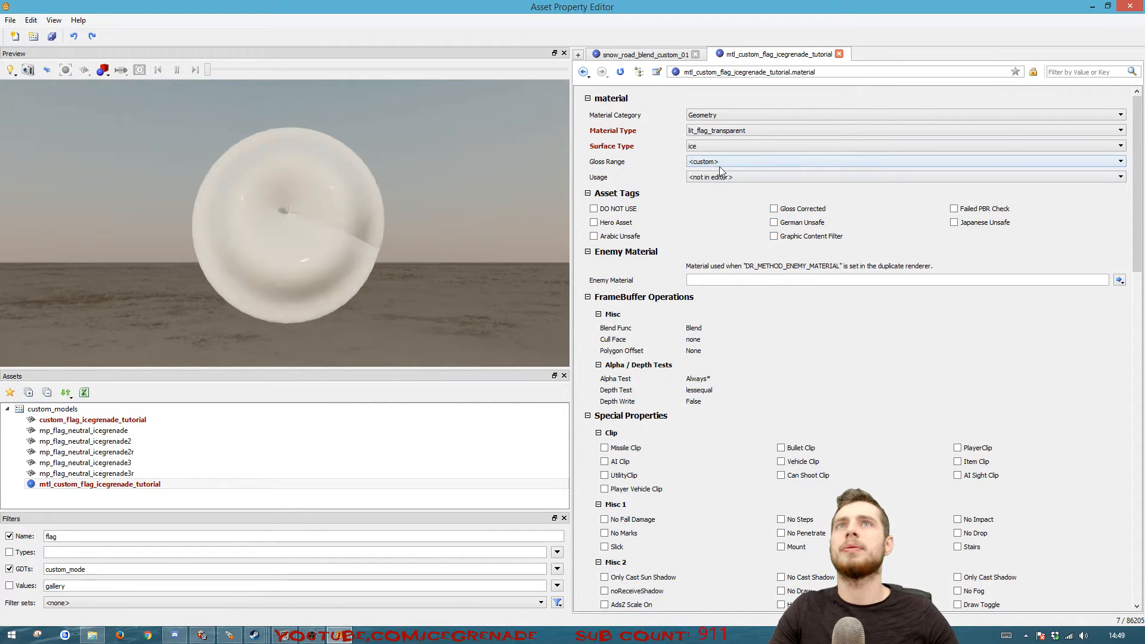
click(719, 167)
click(743, 278)
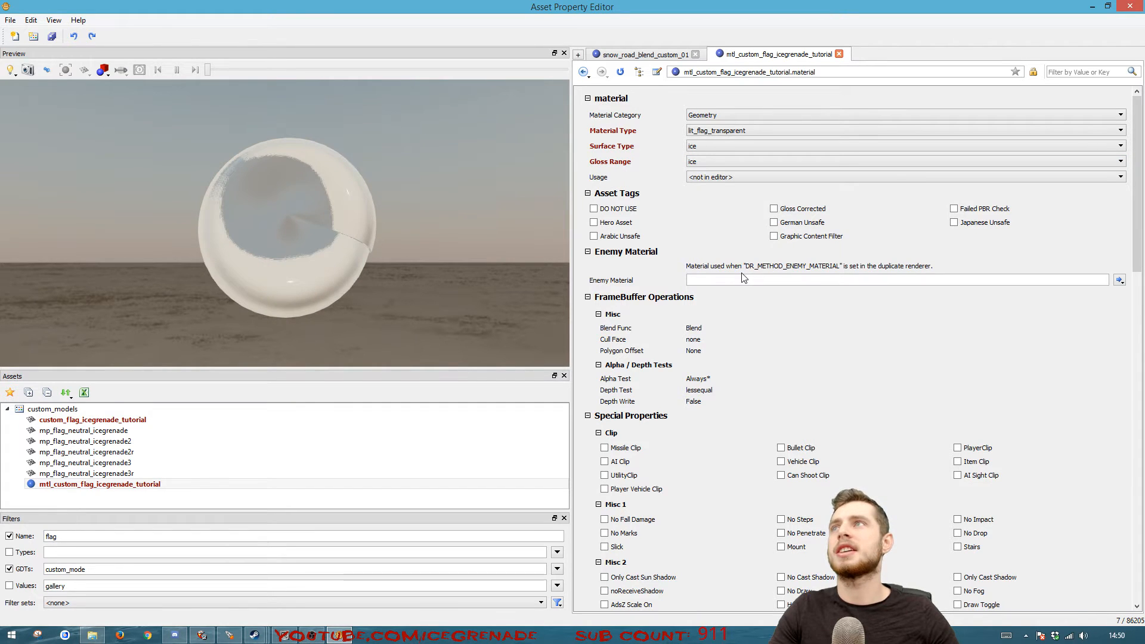
click(719, 161)
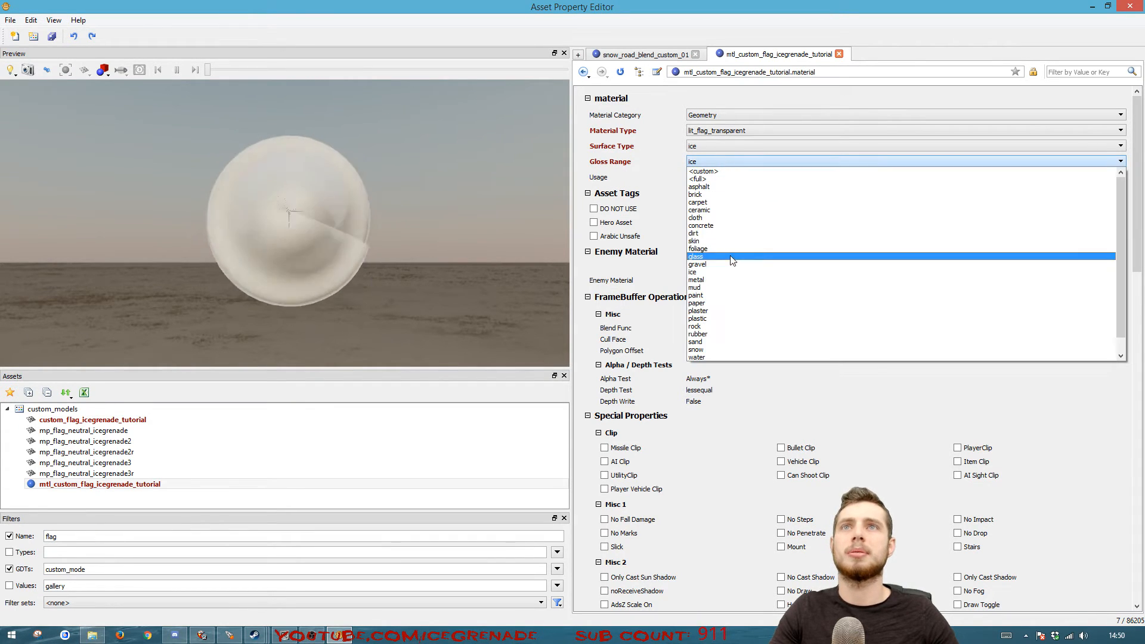
click(716, 211)
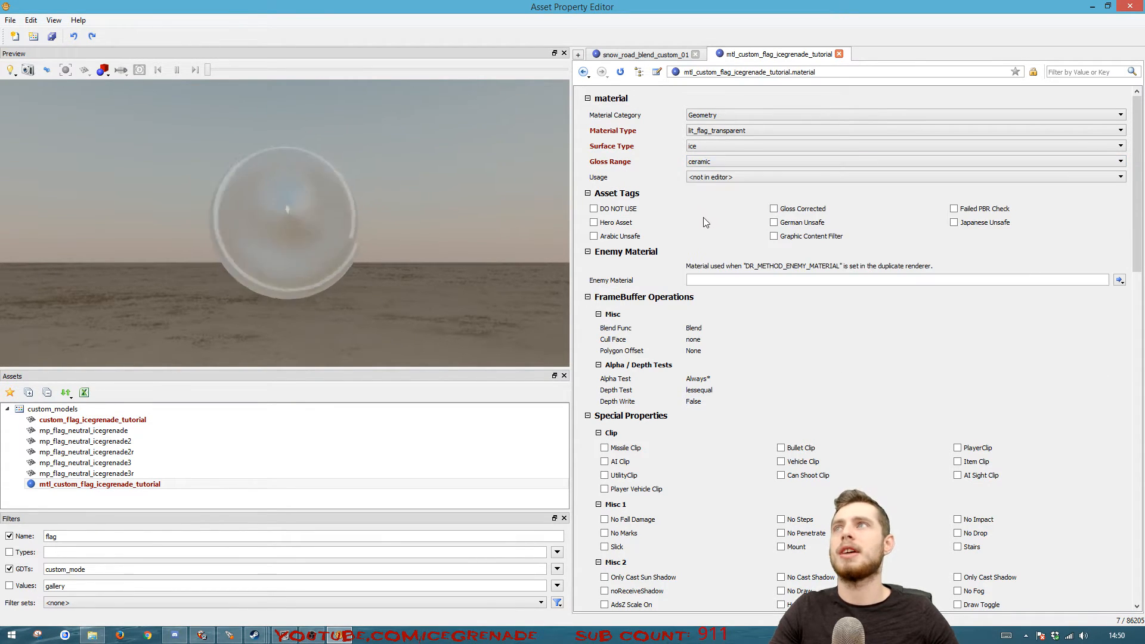
click(702, 164)
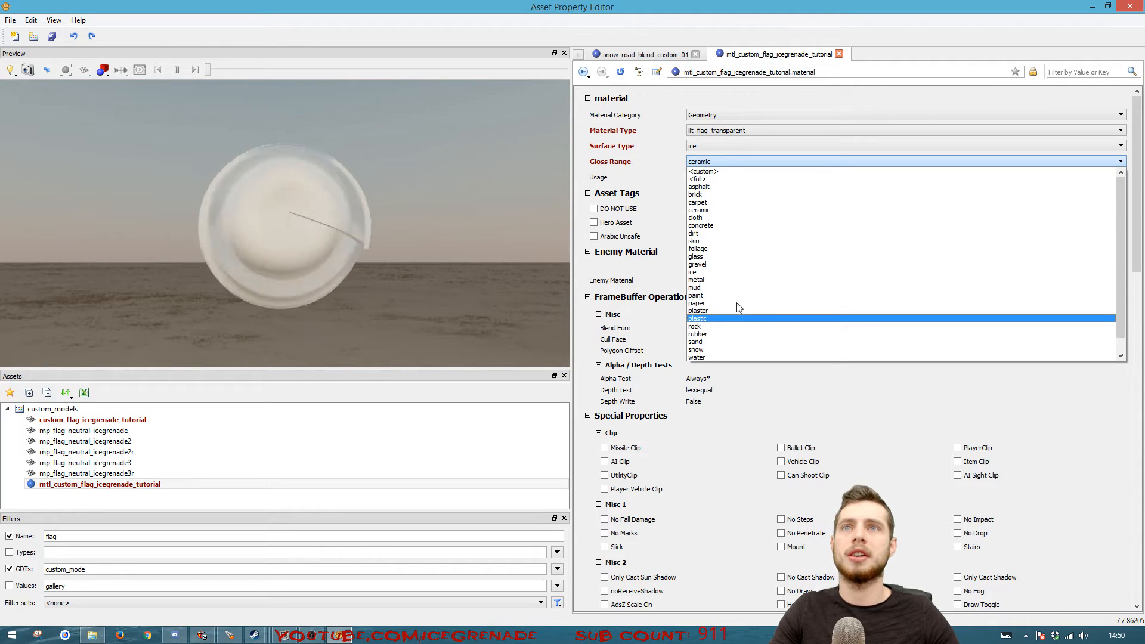
click(725, 218)
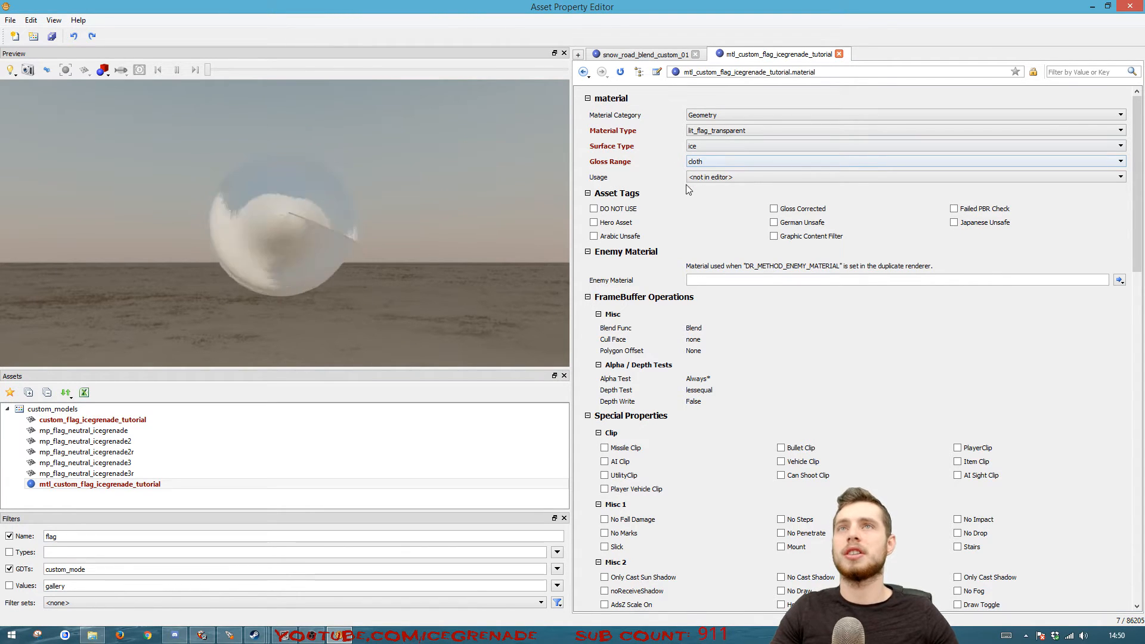
Create a new image asset named i_custom_flag_icegrenade_tutorial_c for the material's Color Map
scroll(835, 358, down, 8)
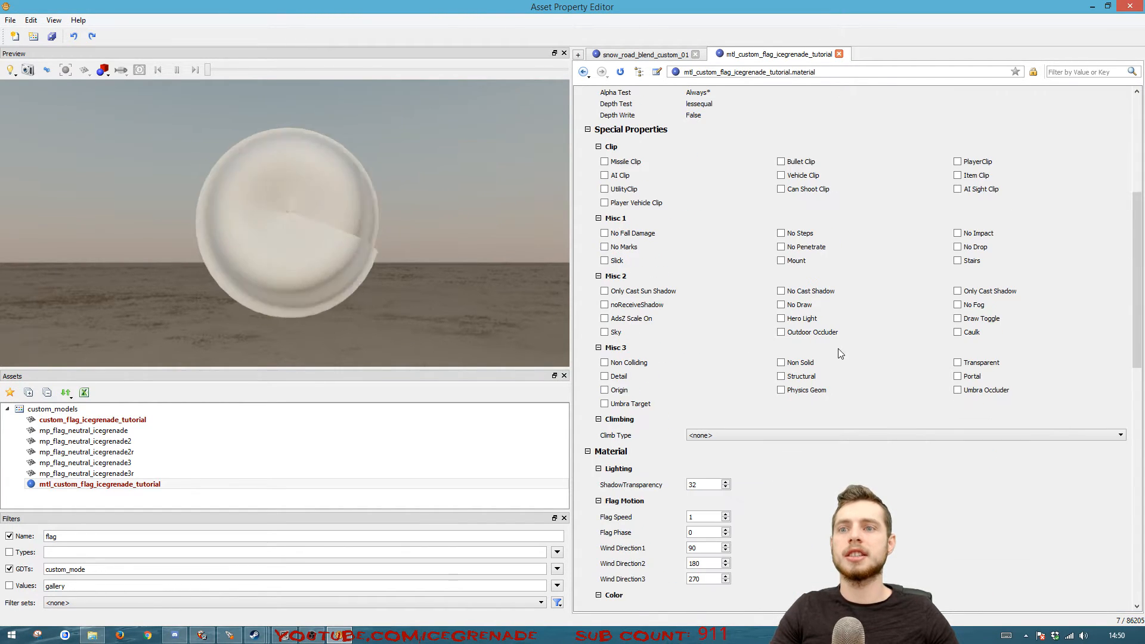
scroll(839, 352, down, 3)
scroll(817, 353, down, 4)
scroll(802, 353, down, 2)
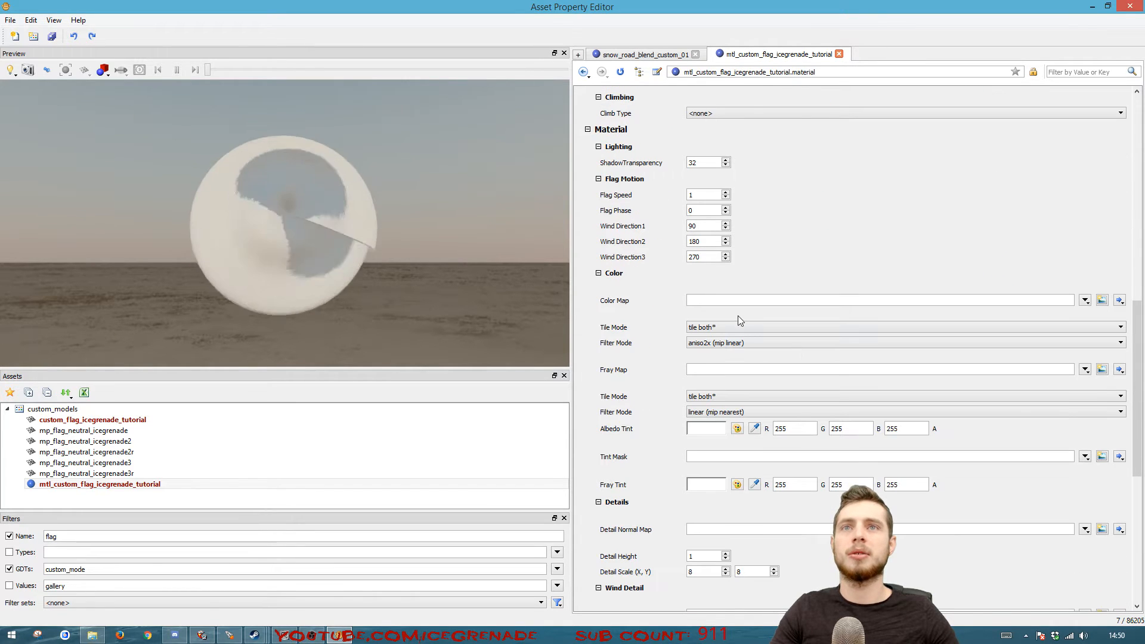
click(1103, 302)
click(613, 341)
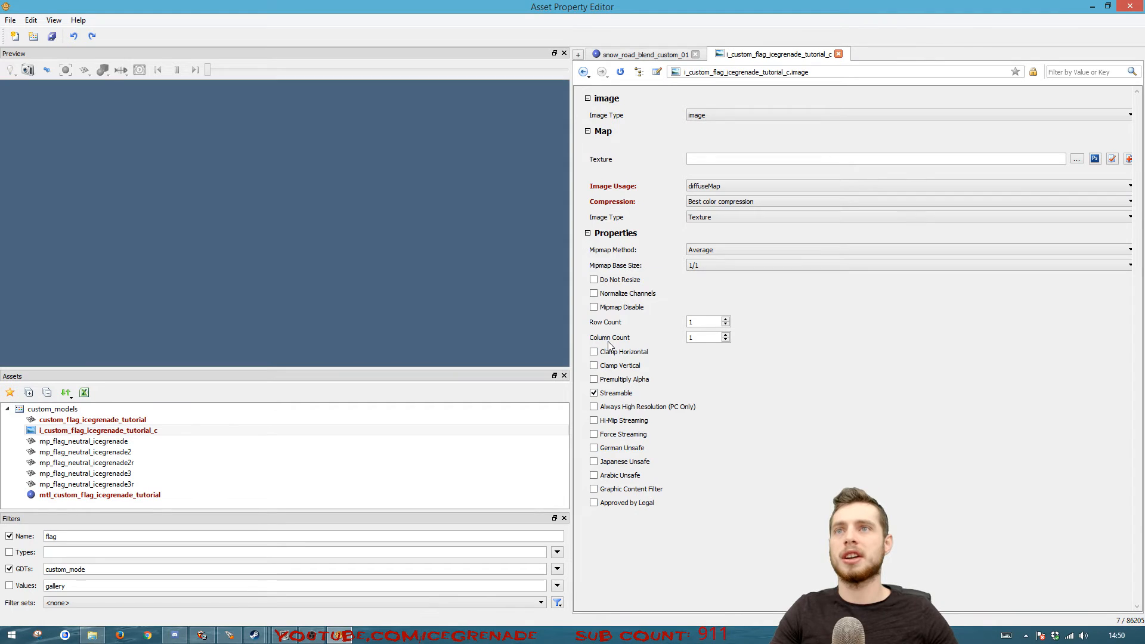
Copy icegrenadetuts1f1.tif and icegrenadetuts1f1r.tif from the pics4 folder into texture_assets\custom\misc of the Black Ops III directory
click(1078, 159)
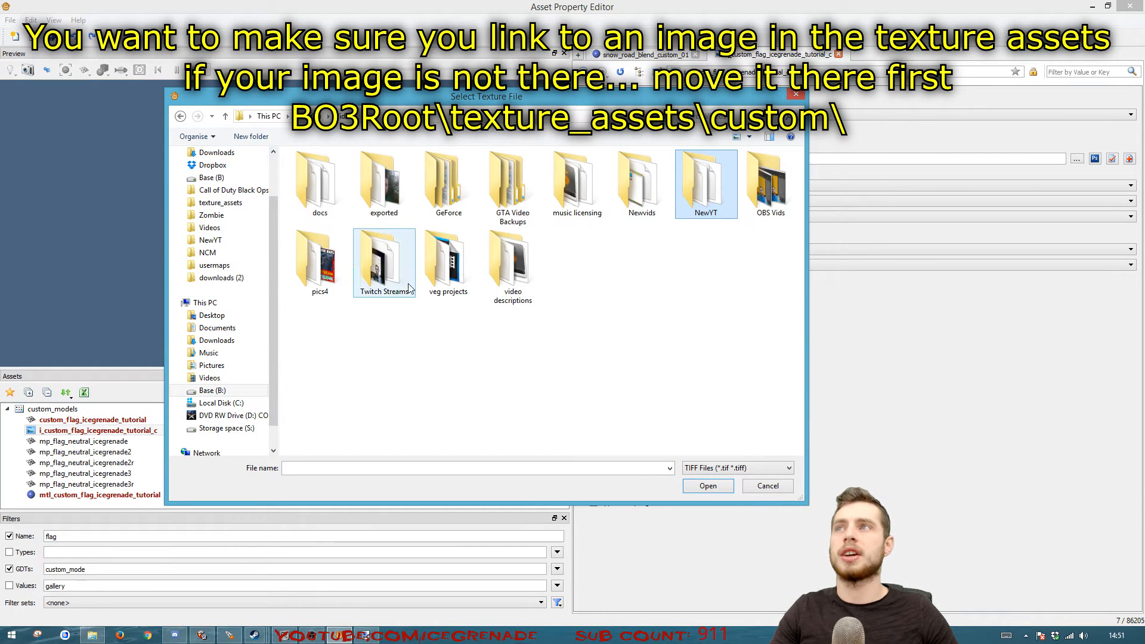
double_click(328, 272)
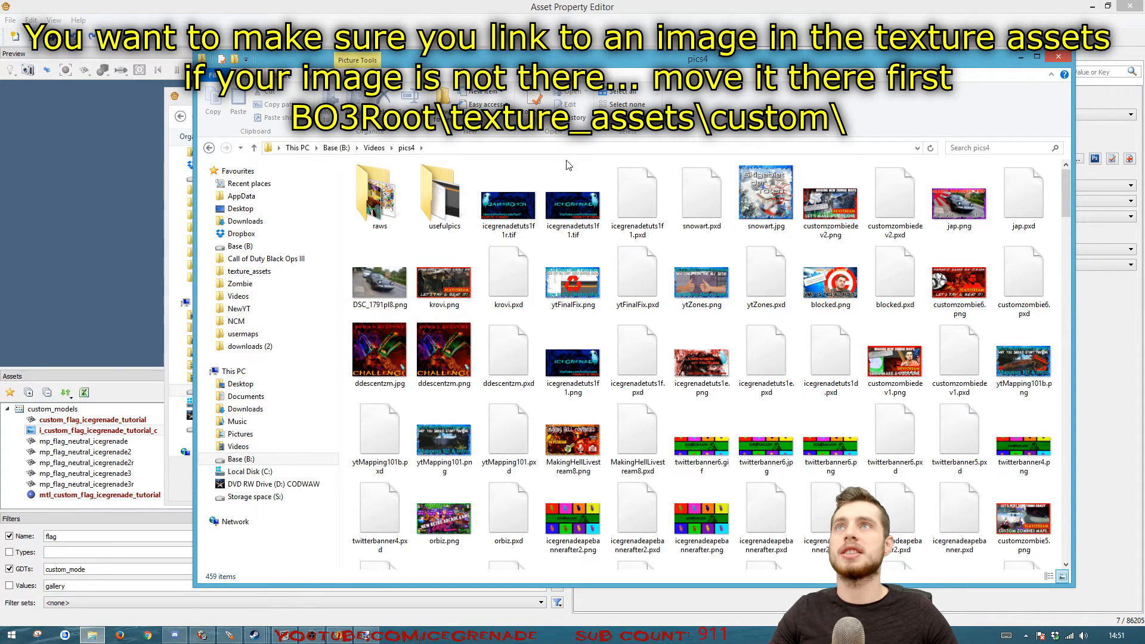
drag(568, 165, 486, 230)
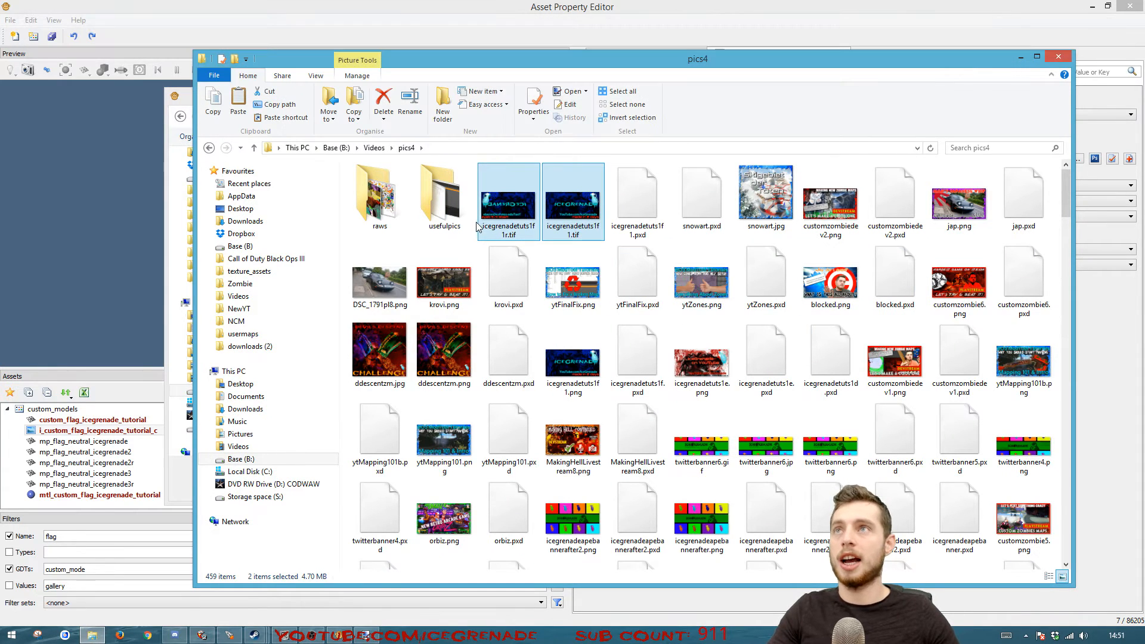
click(277, 271)
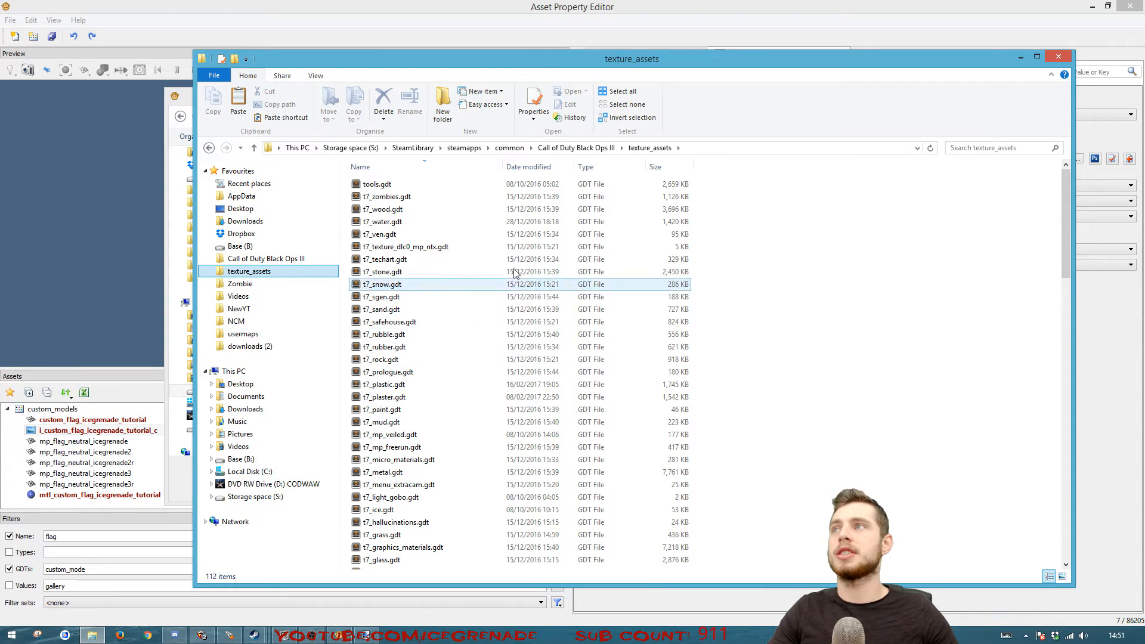
click(576, 148)
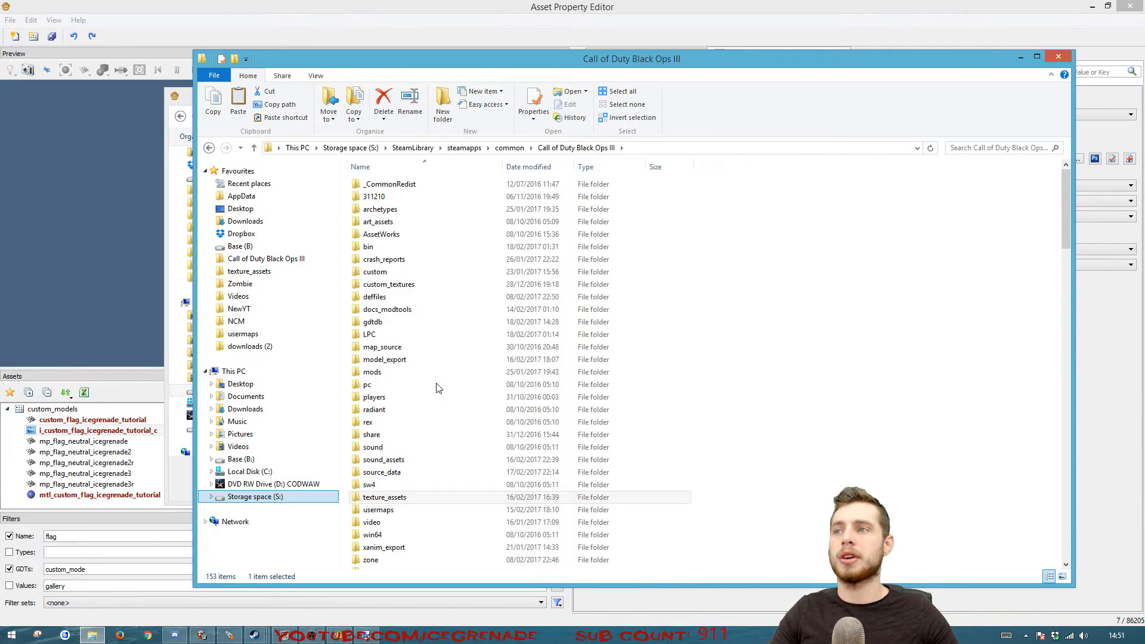
double_click(385, 497)
scroll(719, 402, down, 20)
scroll(382, 337, up, 4)
scroll(399, 322, down, 5)
double_click(388, 526)
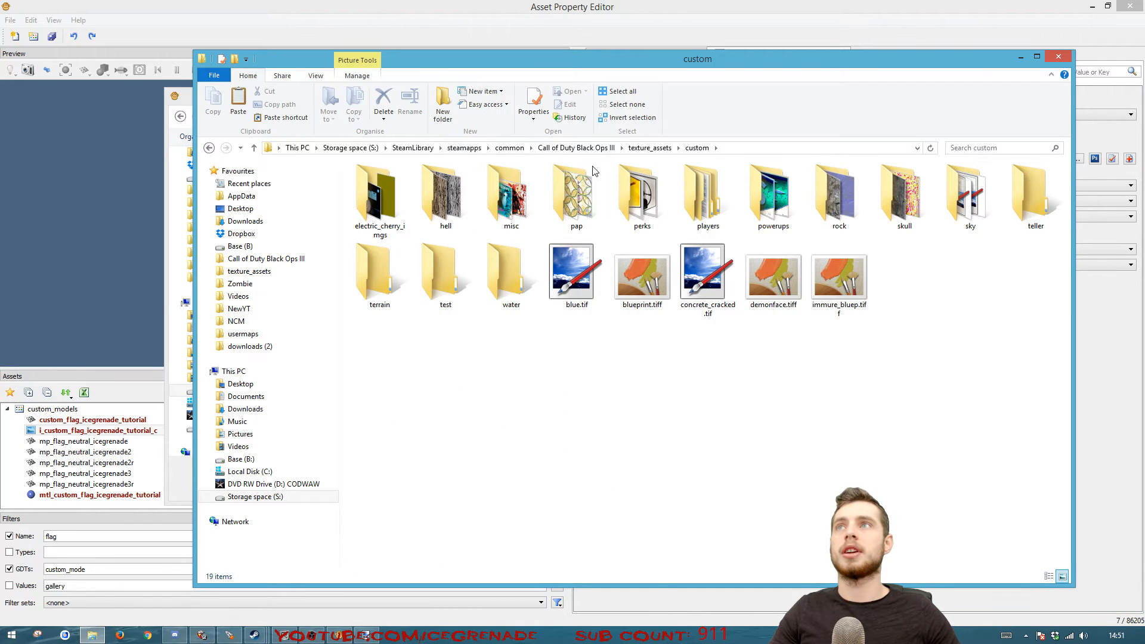
double_click(493, 196)
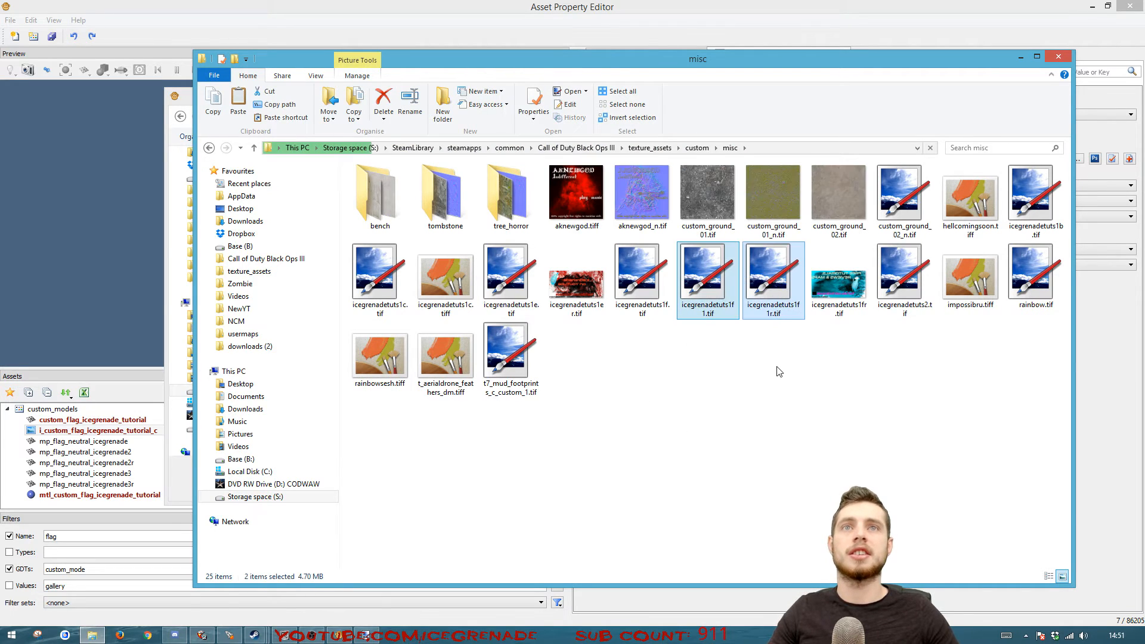
click(1056, 57)
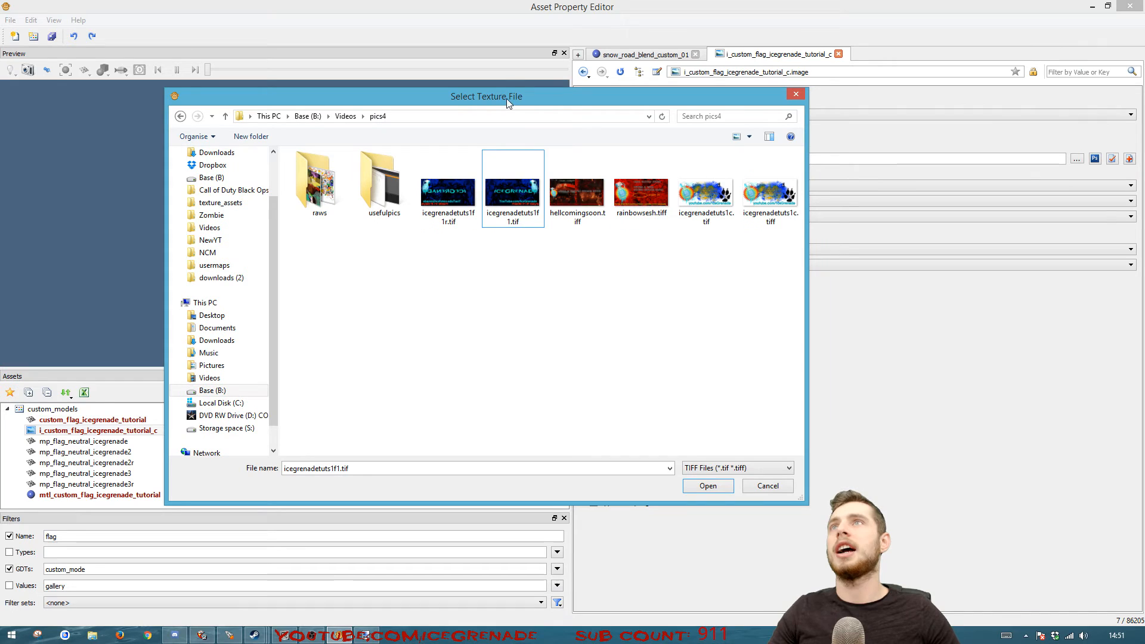
Link the image's texture to icegrenadetuts1f1.tif in texture_assets\custom\misc, enable Always High Resolution (PC Only), and save
click(220, 203)
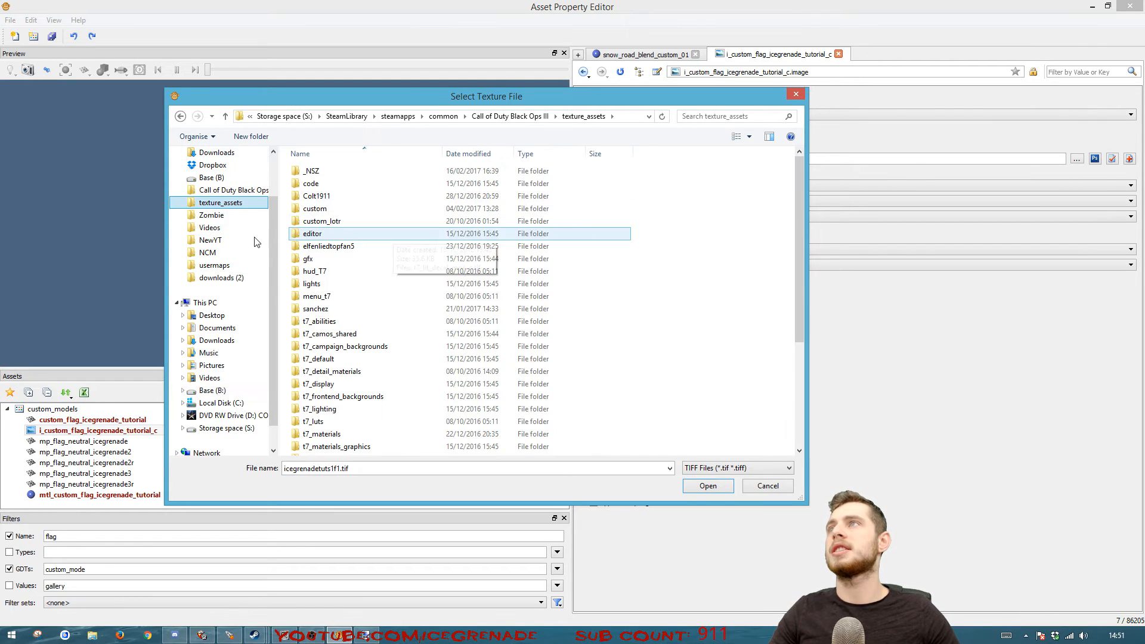
double_click(315, 209)
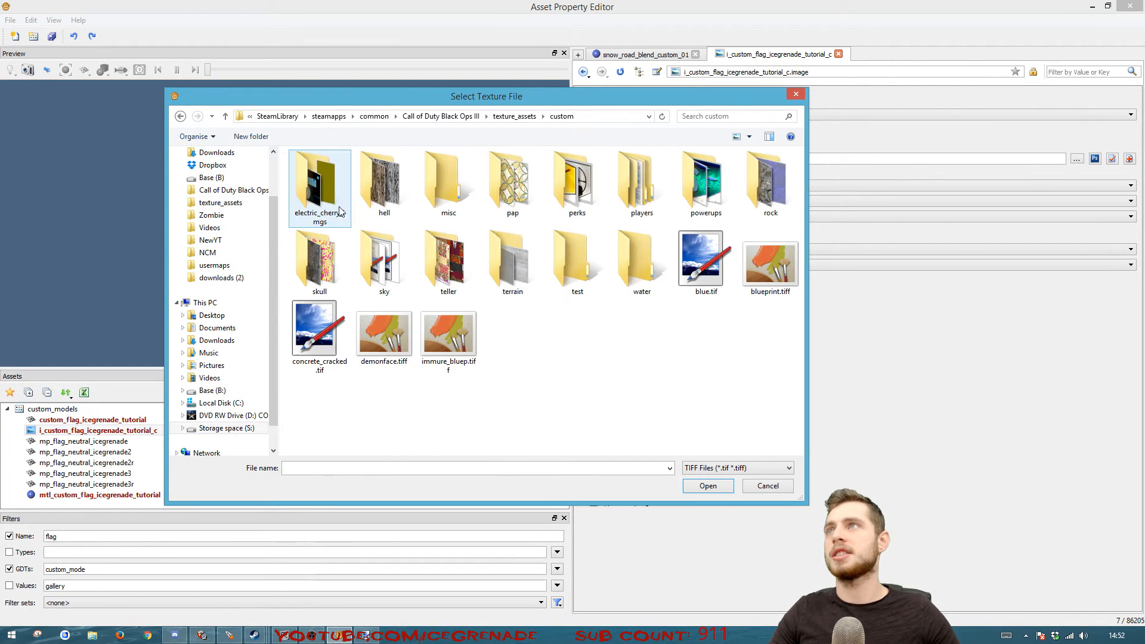
double_click(439, 186)
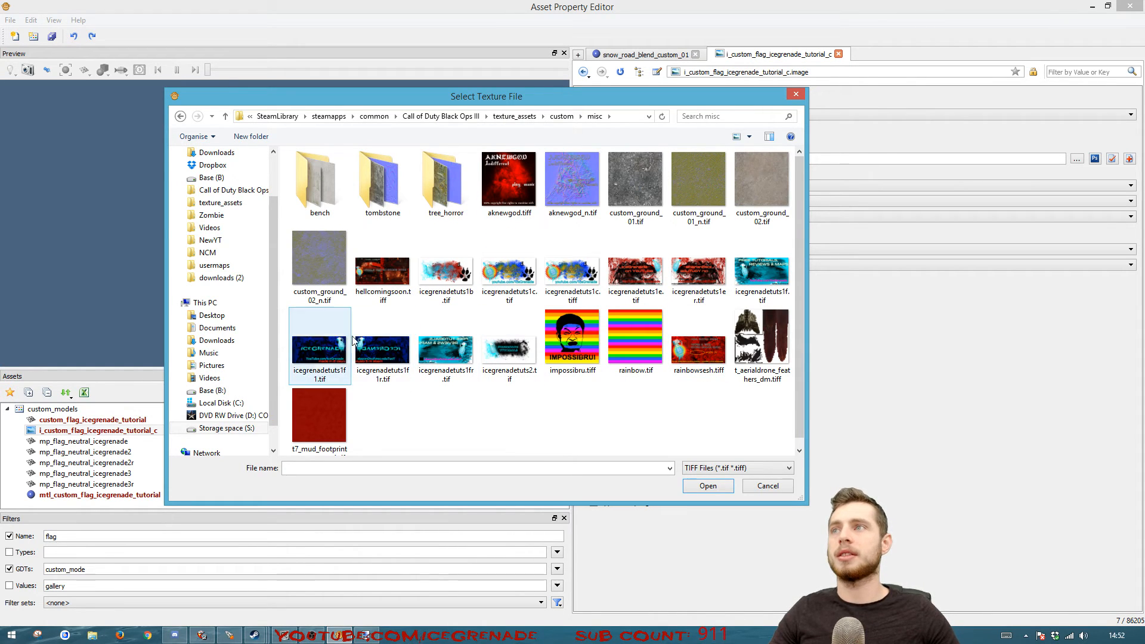
click(328, 355)
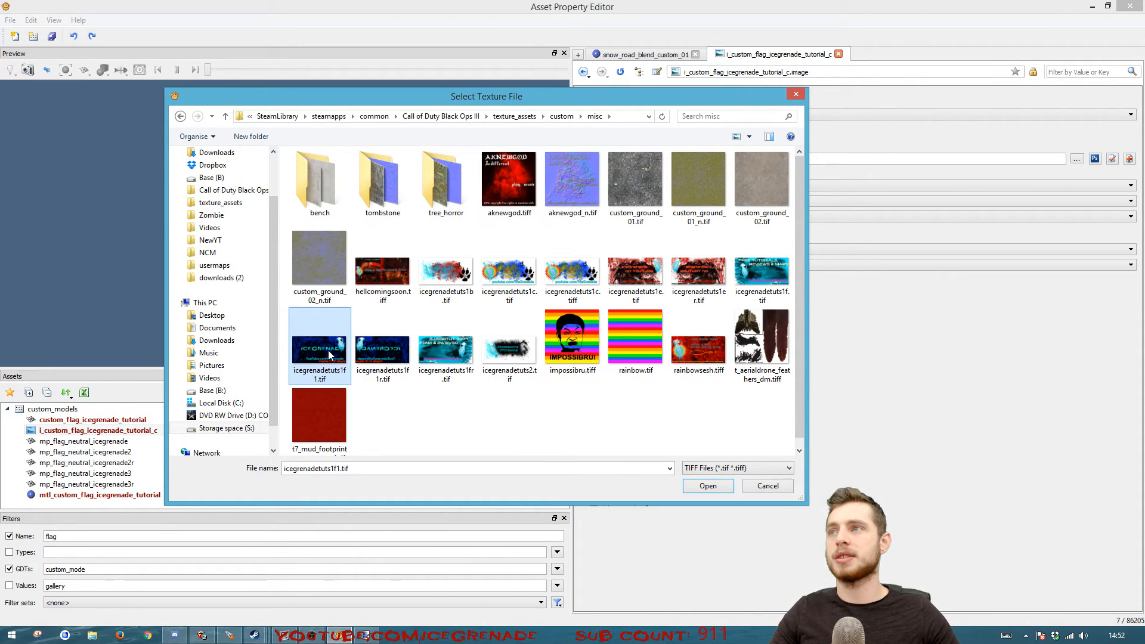
click(709, 485)
click(594, 407)
key(ctrl+s)
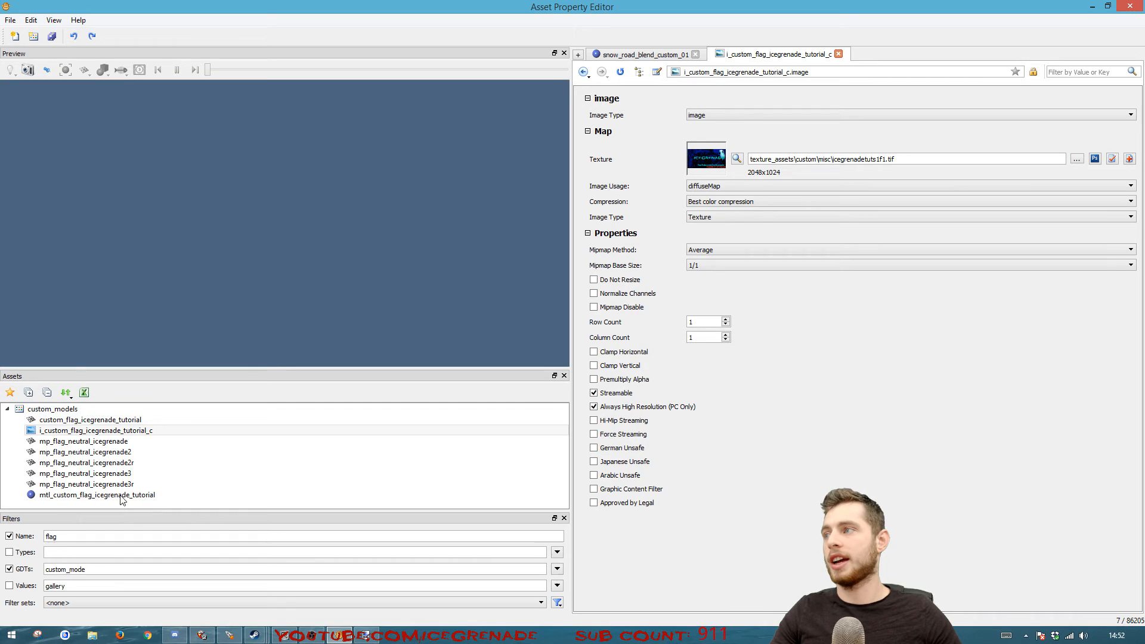
Override the mtl_p7_fxanim_mp_flag_neutral skin of the custom_flag_icegrenade_tutorial model with mtl_custom_flag_icegrenade_tutorial and save
click(173, 420)
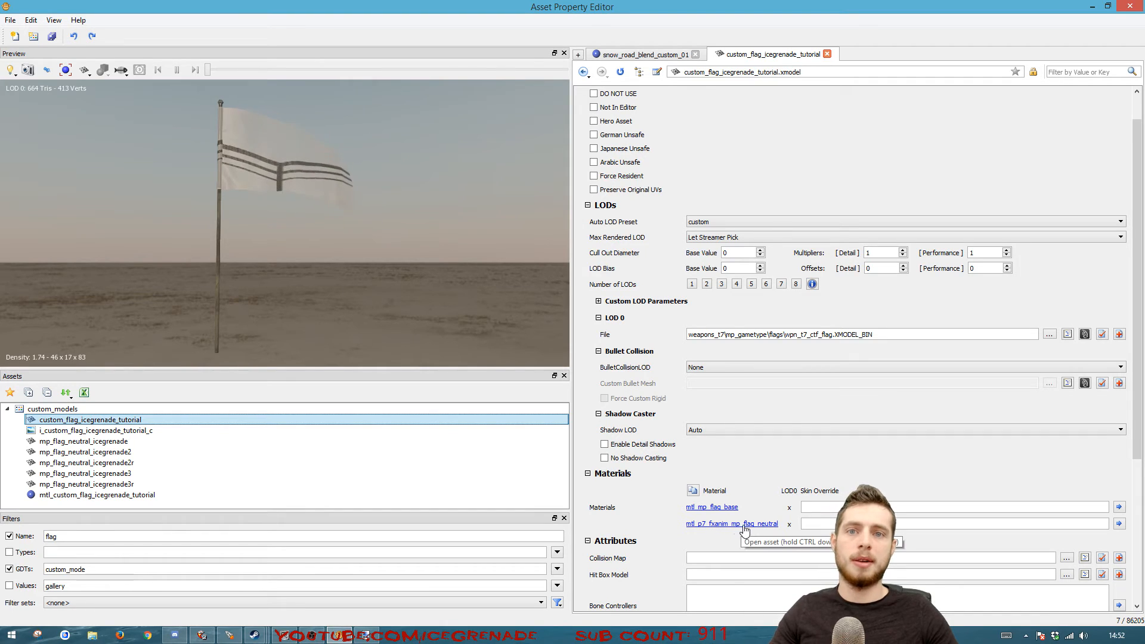
click(821, 525)
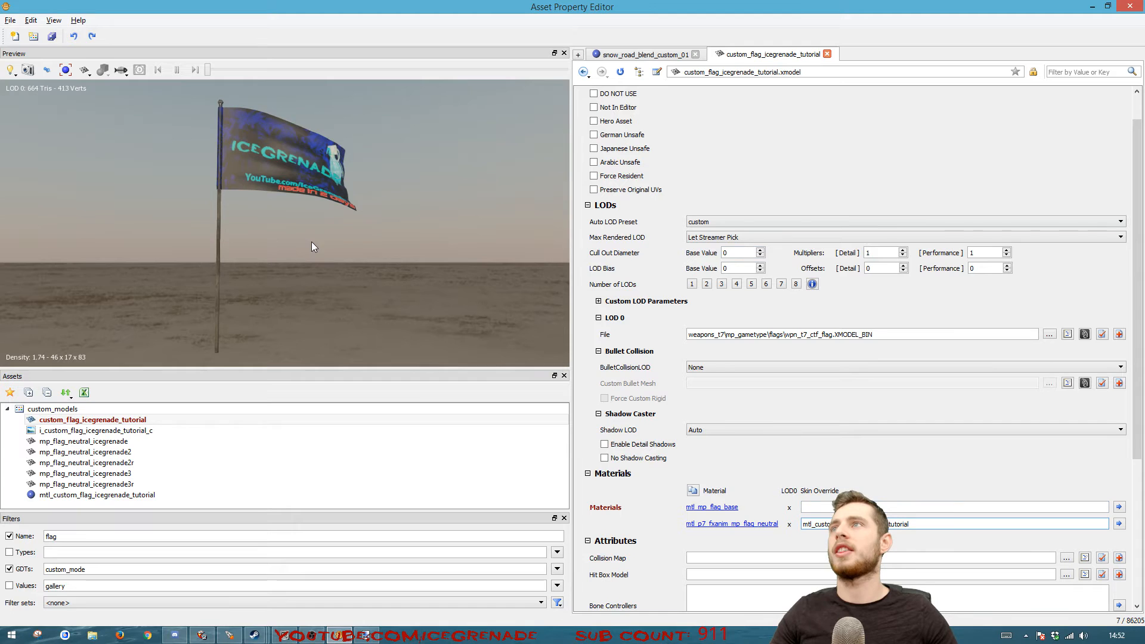
mouse_move(215, 275)
mouse_down()
mouse_move(229, 272)
mouse_move(275, 340)
mouse_move(358, 268)
mouse_move(382, 284)
mouse_move(286, 292)
mouse_move(245, 346)
mouse_move(304, 286)
mouse_move(340, 310)
mouse_move(256, 313)
mouse_move(247, 274)
mouse_move(217, 284)
mouse_up()
key(ctrl+s)
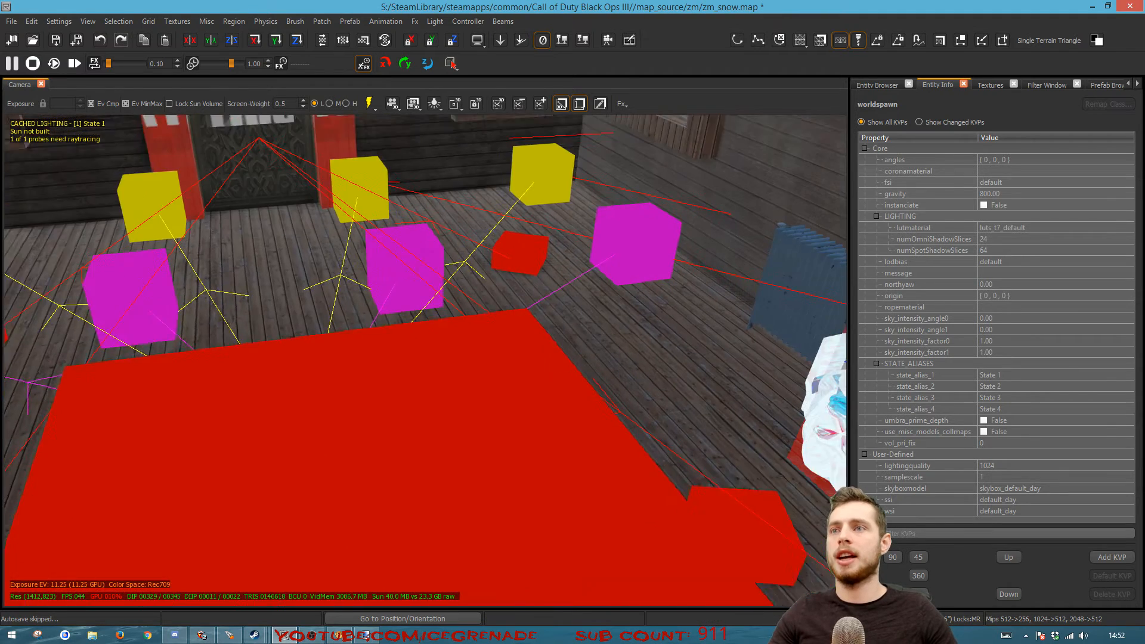
In the map editor, find the custom_flag_icegrenade_tutorial model by filtering for custom_flag and place it in front of the building's wooden wall
key(m)
right_drag(557, 396, 560, 358)
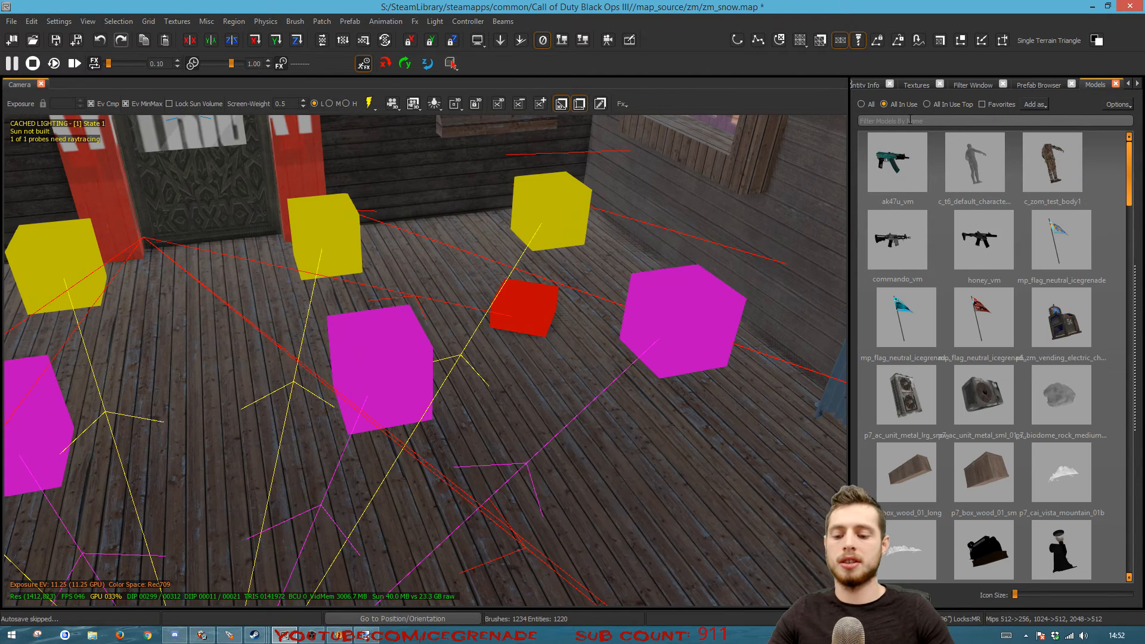
click(909, 121)
text(custom_flag)
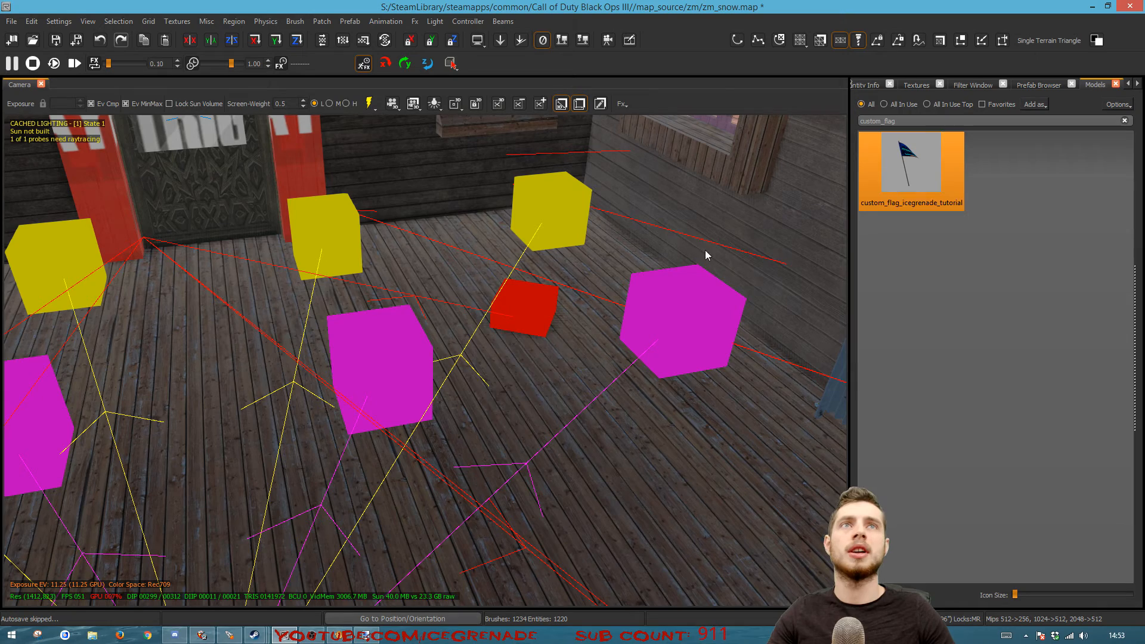
drag(485, 374, 473, 352)
right_drag(499, 380, 461, 411)
key(j)
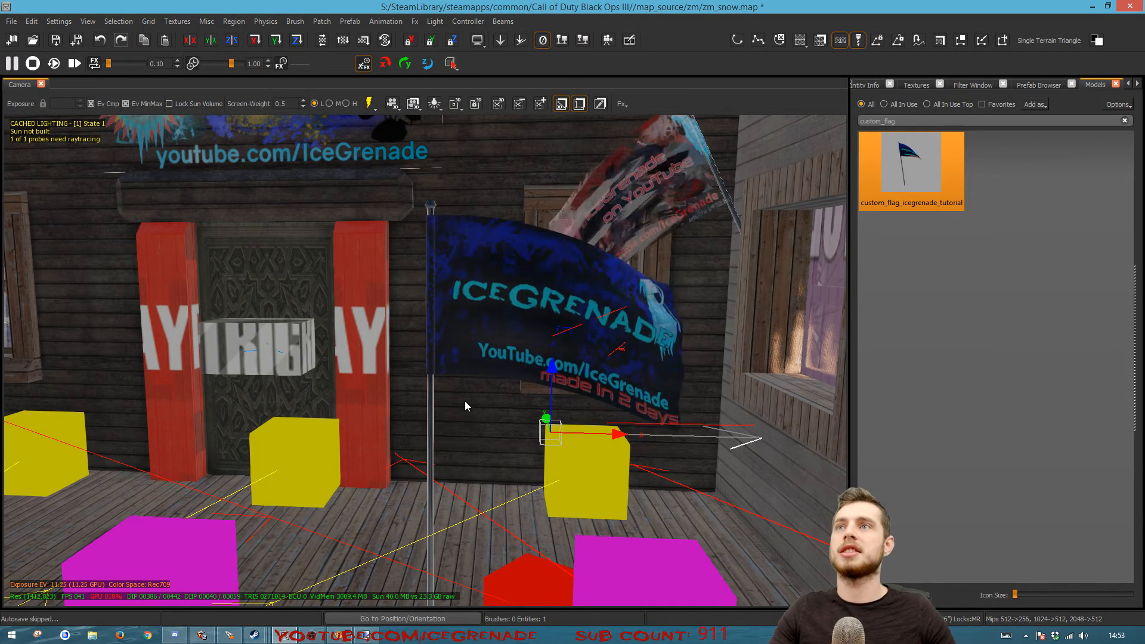
Back in Asset Property Editor, duplicate the custom_flag_icegrenade_tutorial model as custom_flag_icegrenade_tutorial_r
key(alt+Tab)
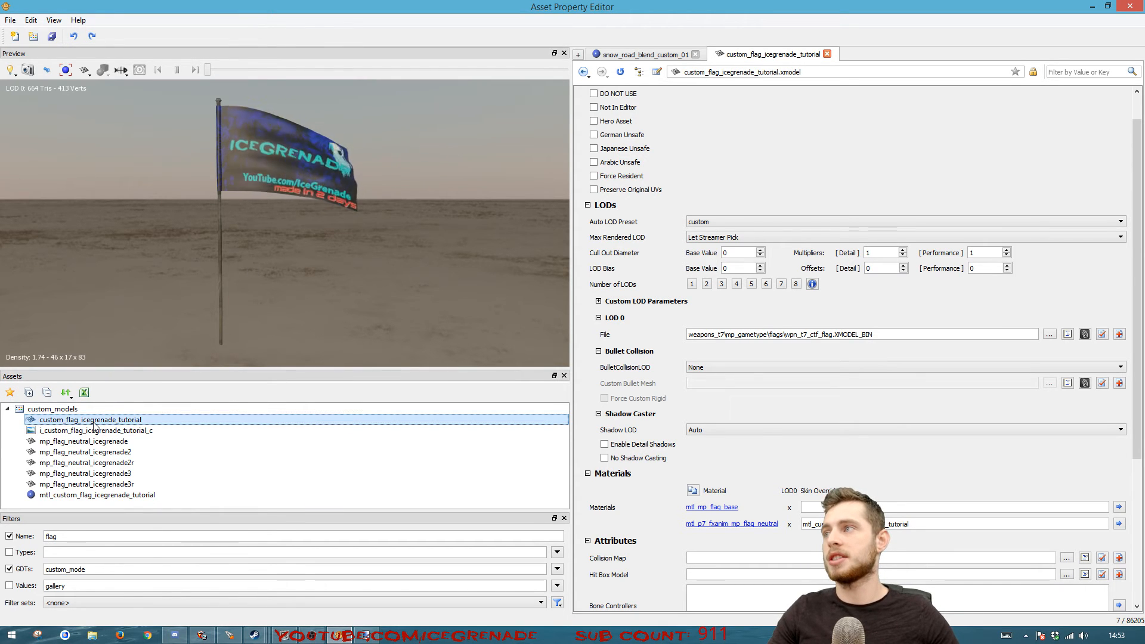
right_click(122, 421)
click(148, 475)
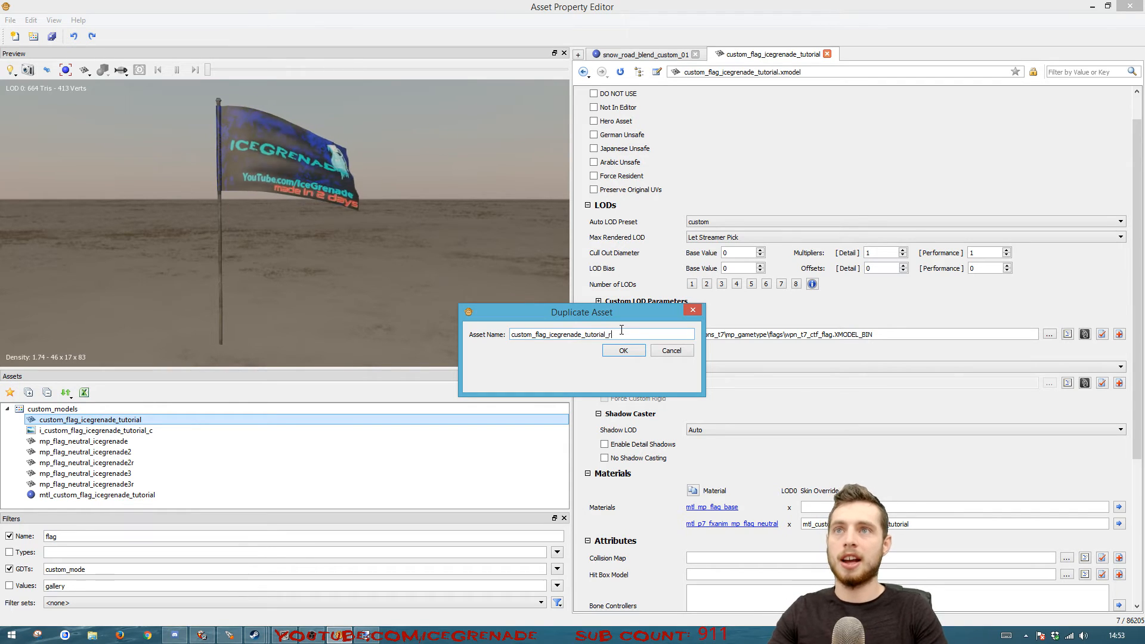
key(Return)
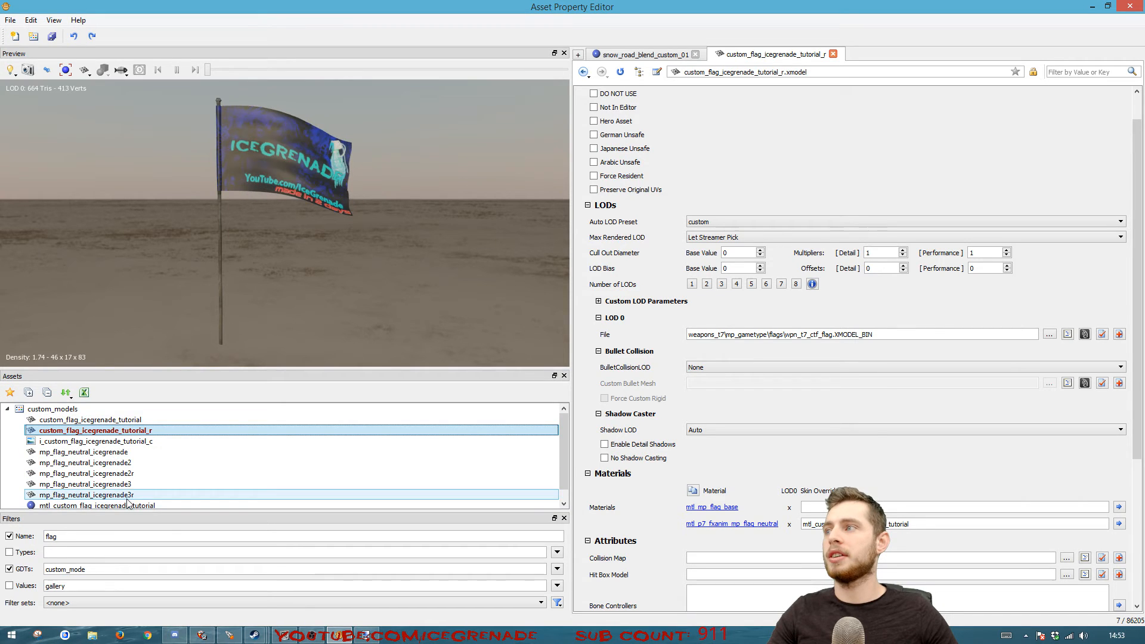
Duplicate the mtl_custom_flag_icegrenade_tutorial material as mtl_custom_flag_icegrenade_tutorial_r
scroll(131, 489, down, 1)
right_click(100, 495)
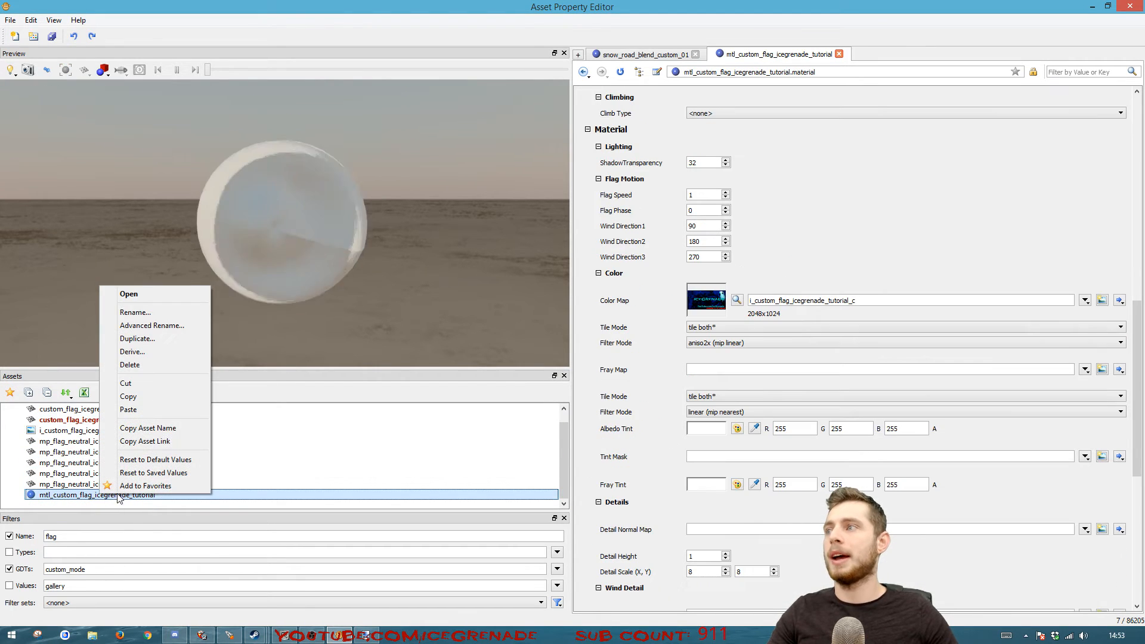
click(171, 344)
text(_r)
key(Return)
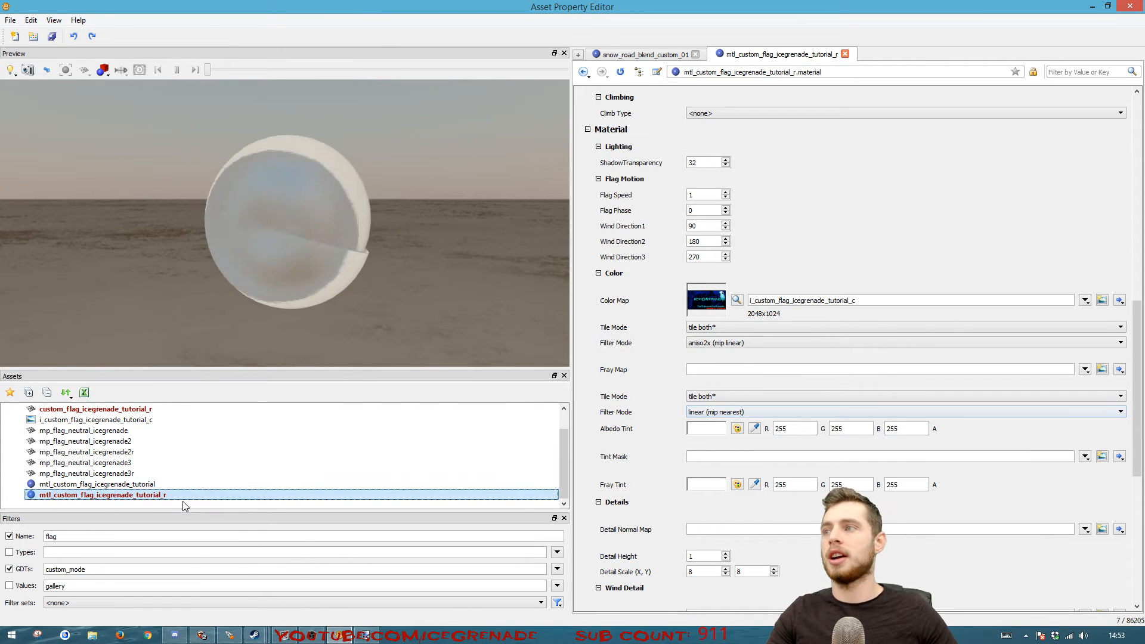
Create the Color Map image i_custom_flag_icegrenade_tutorial_r_c in custom_models, using icegrenadetuts1f1r.tif with Always High Resolution (PC Only) enabled, and save
click(1101, 302)
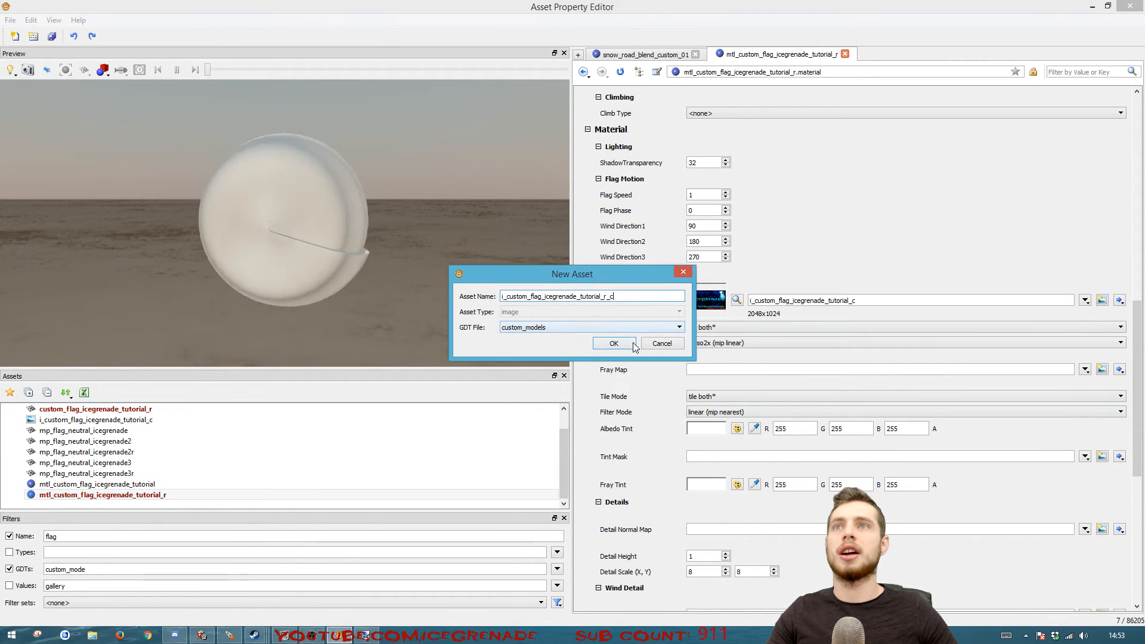
click(627, 345)
click(1081, 159)
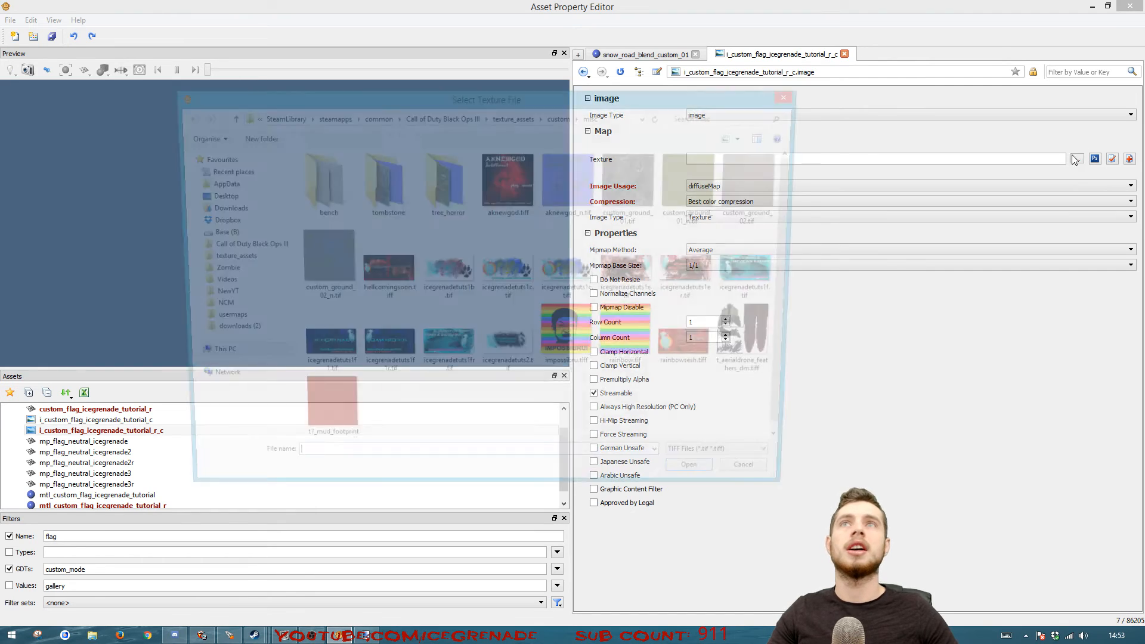
double_click(383, 343)
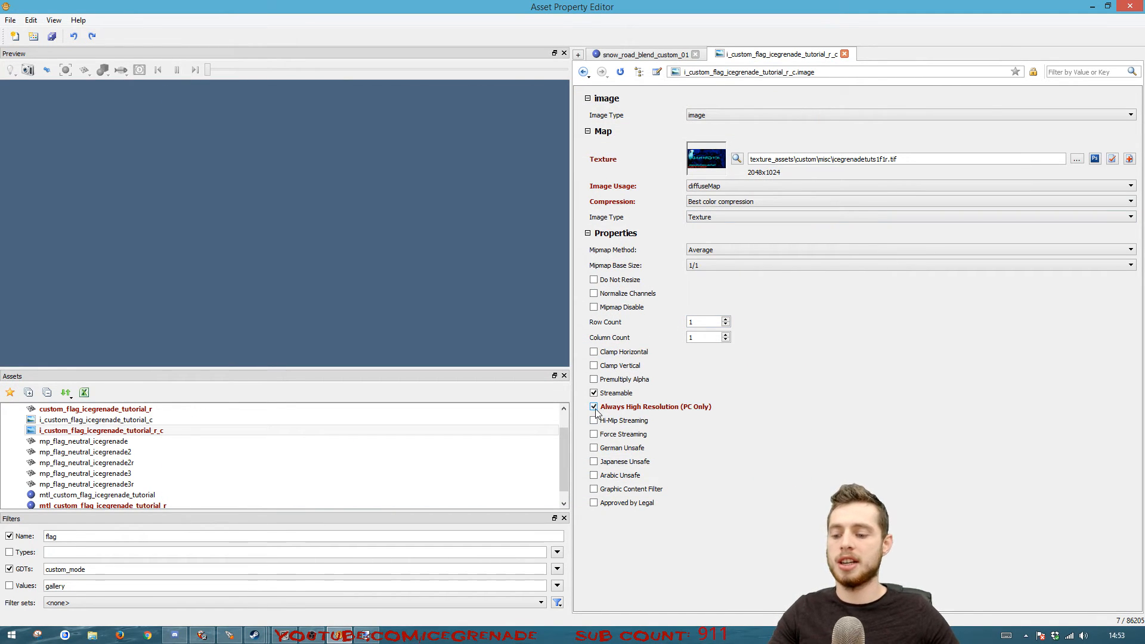
click(147, 432)
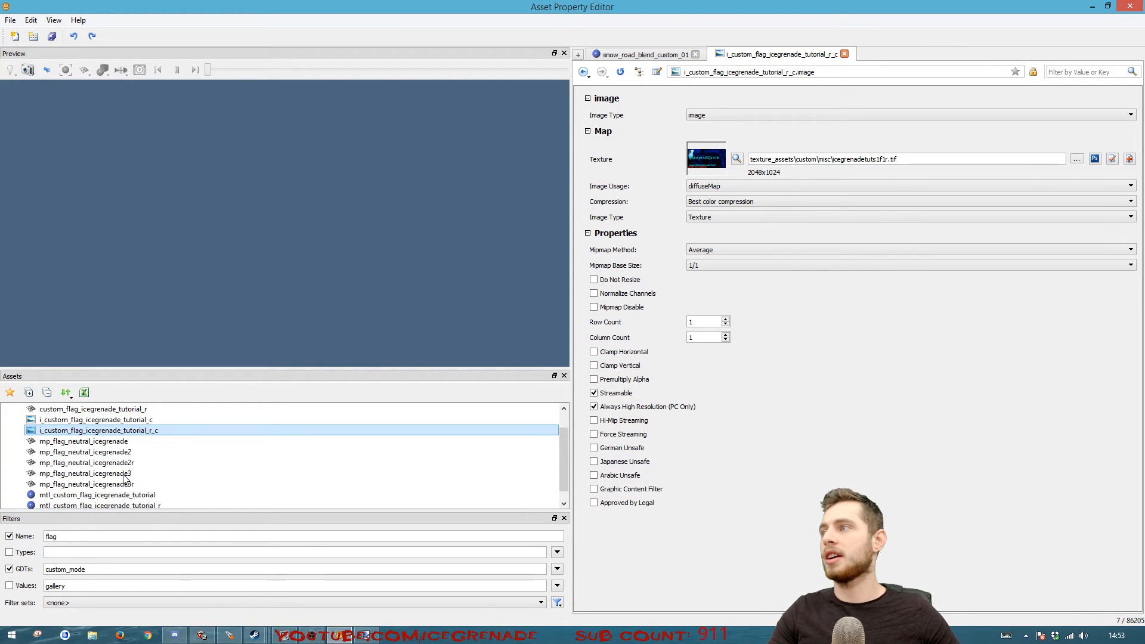
Change the neutral flag skin override of custom_flag_icegrenade_tutorial_r to mtl_custom_flag_icegrenade_tutorial_r and inspect the flag from its other side
scroll(130, 434, up, 1)
click(130, 431)
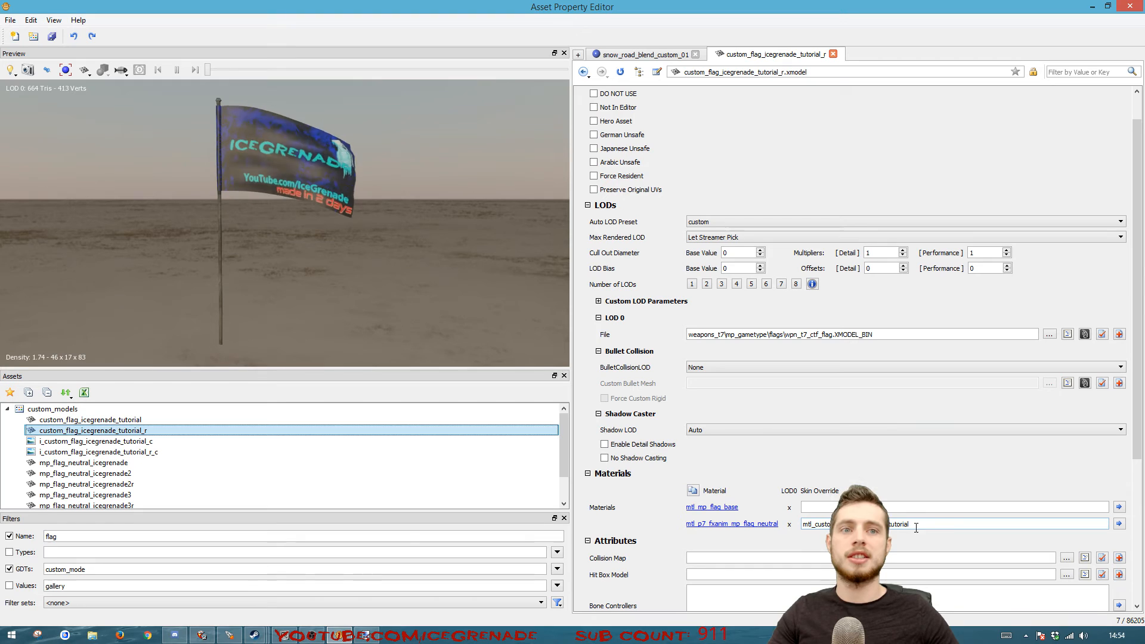
click(918, 529)
text(_r)
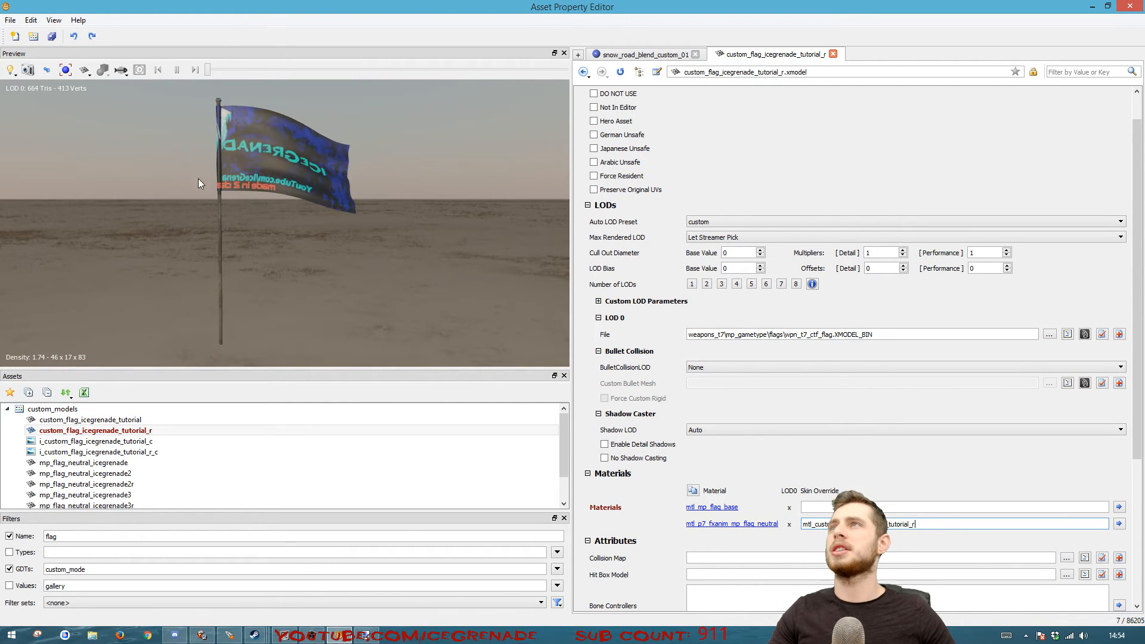
mouse_move(285, 188)
mouse_down()
mouse_move(298, 223)
mouse_move(272, 176)
mouse_up()
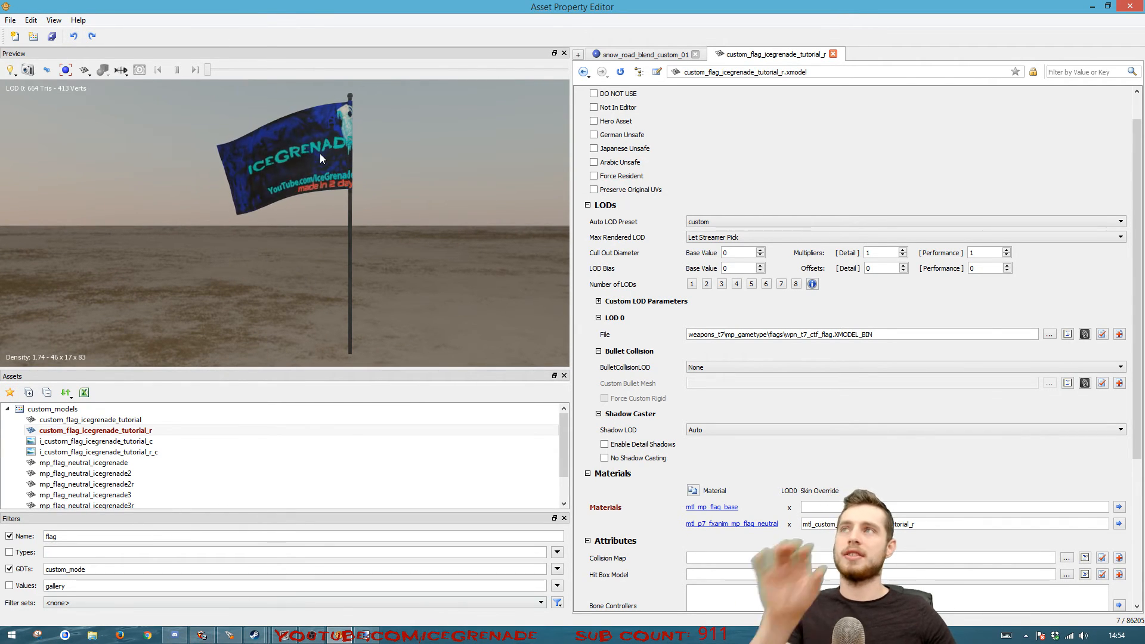
In the zm_snow map editor, place a copy of the flag beside the original and change its model to custom_flag_icegrenade_tutorial_r
click(285, 636)
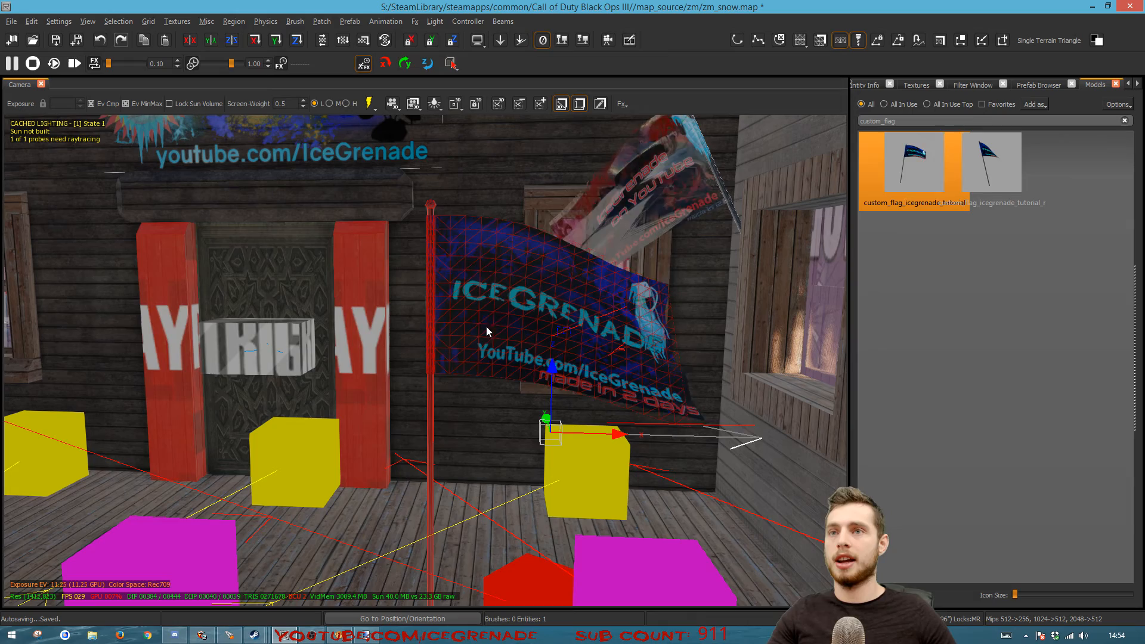
shift+drag(616, 433, 326, 420)
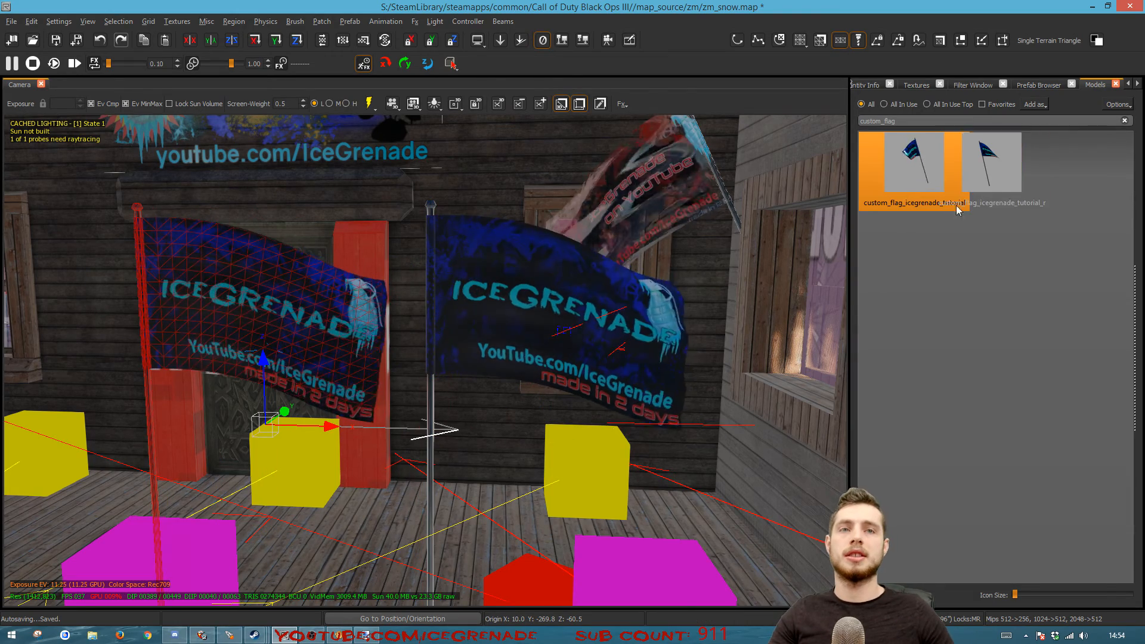
click(973, 188)
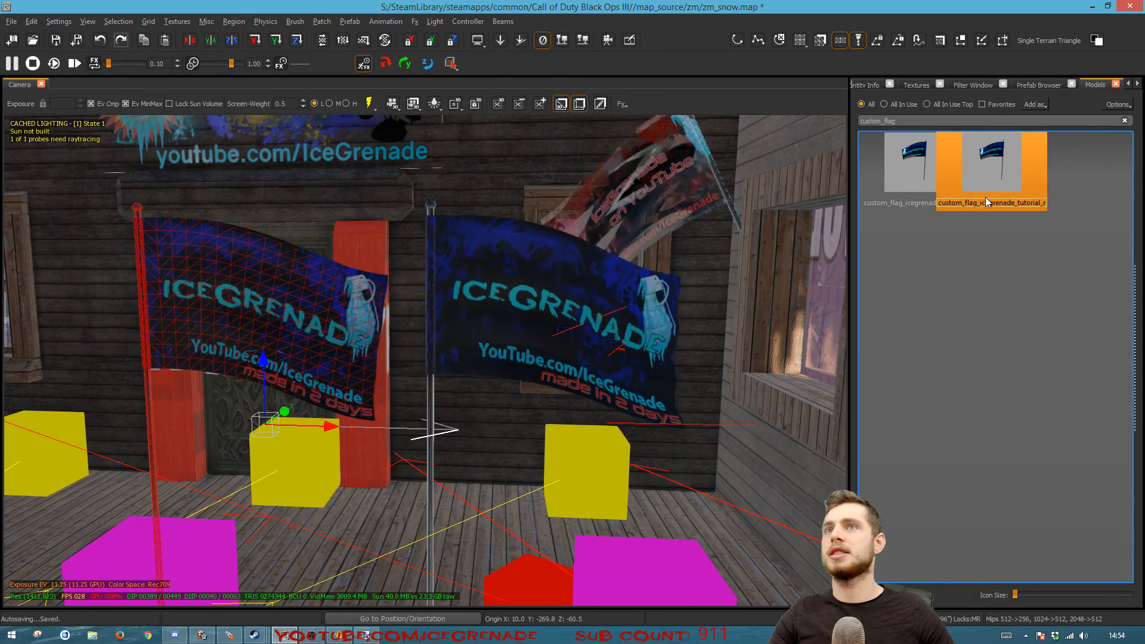
double_click(1000, 181)
key(Escape)
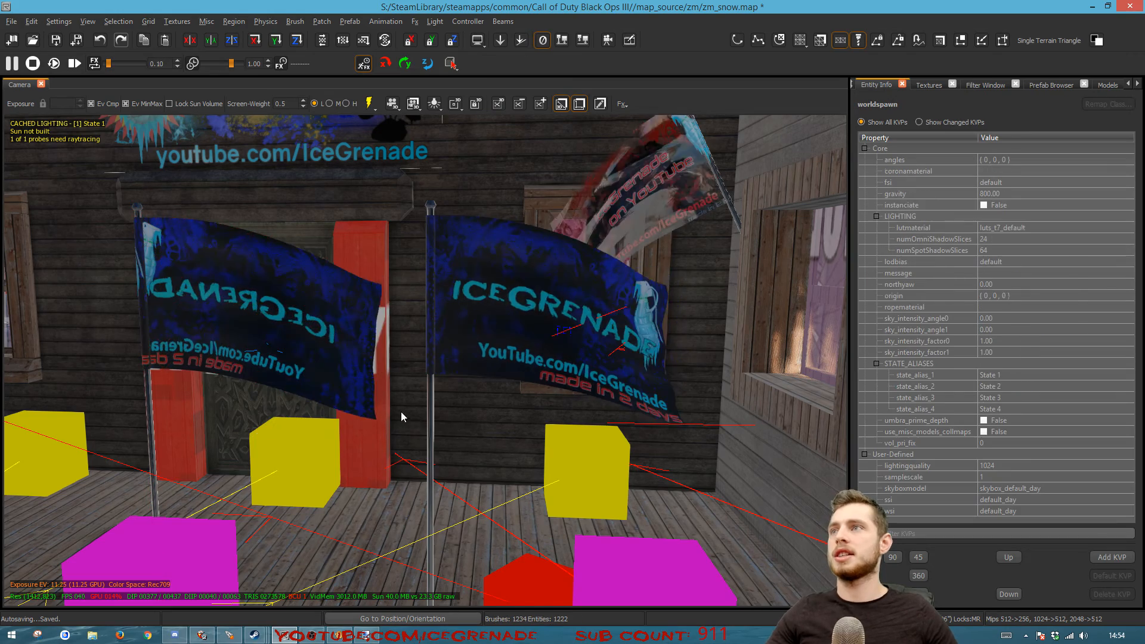
Rotate the reversed flag copy about its vertical axis to a yaw of 195.2 so its pole stands beside the original's pole, and deselect it
shift+click(145, 308)
drag(264, 357, 611, 408)
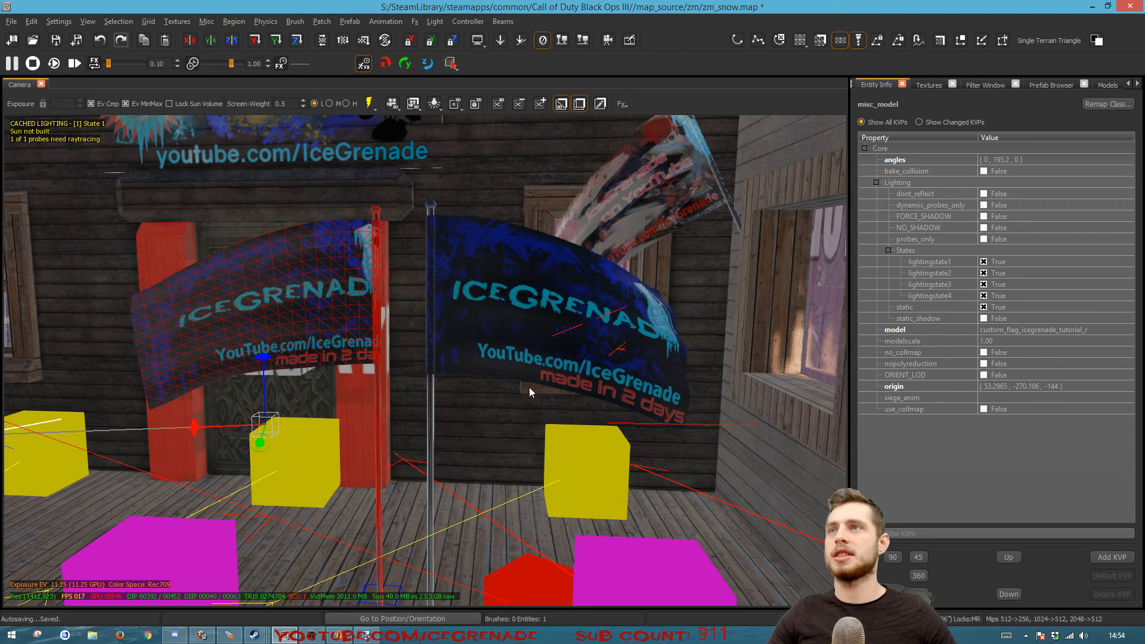
key(Escape)
right_drag(539, 385, 604, 361)
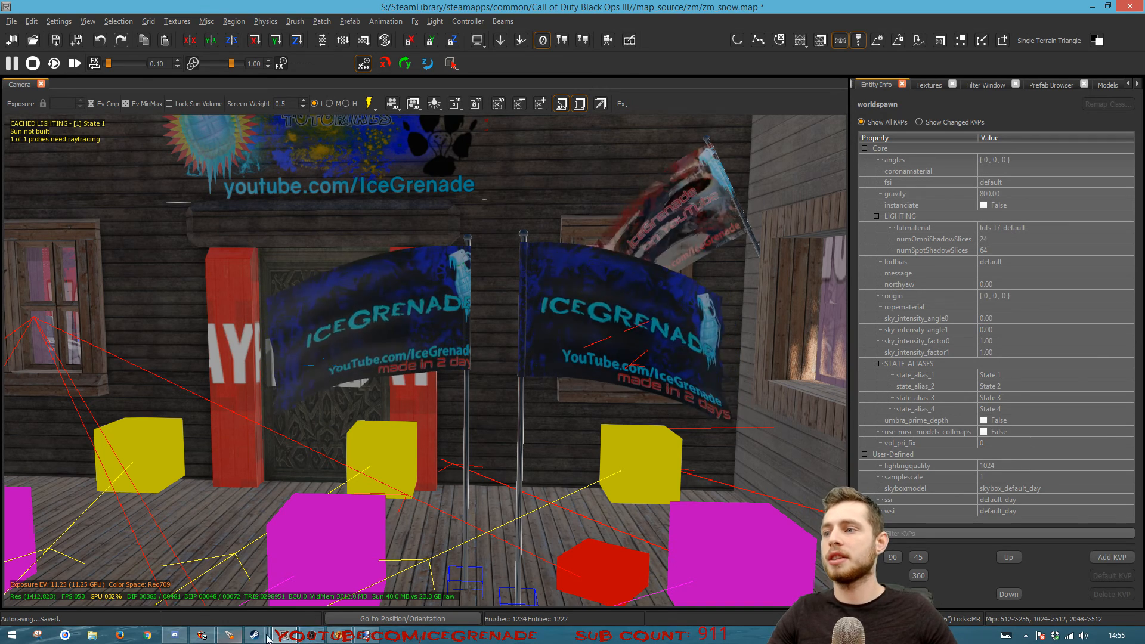
In Asset Property Editor, duplicate the p7_fxanim_zm_factory_flag_iron_cross_mod model as p7_fxanim_zm_factory_flag_iron_cross_mod_custom
click(230, 636)
click(117, 475)
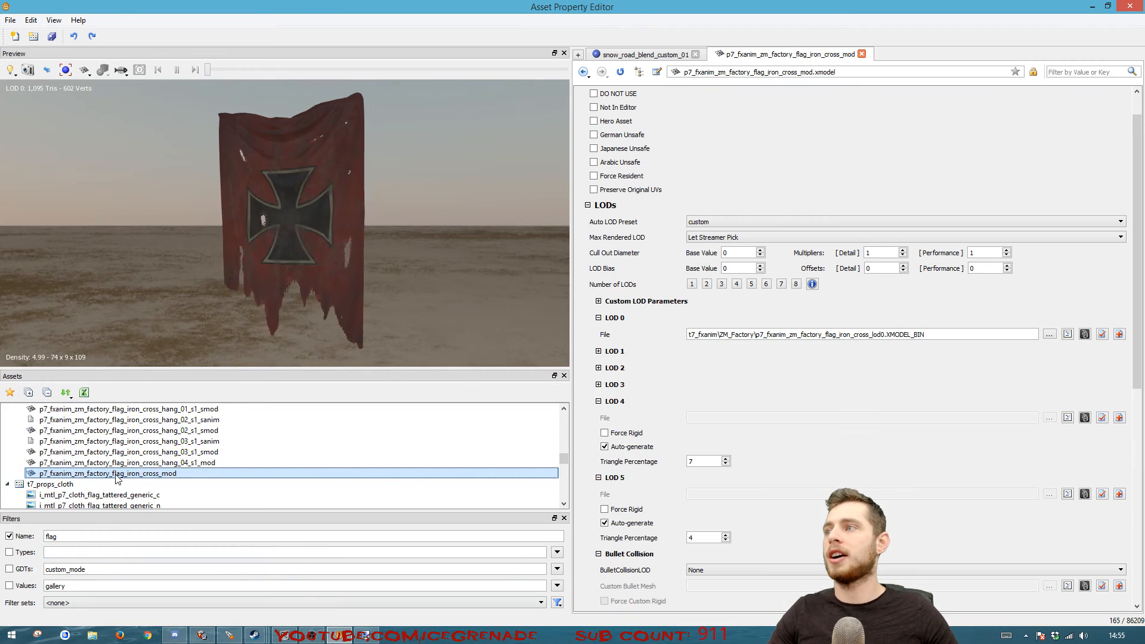
right_click(116, 476)
click(153, 319)
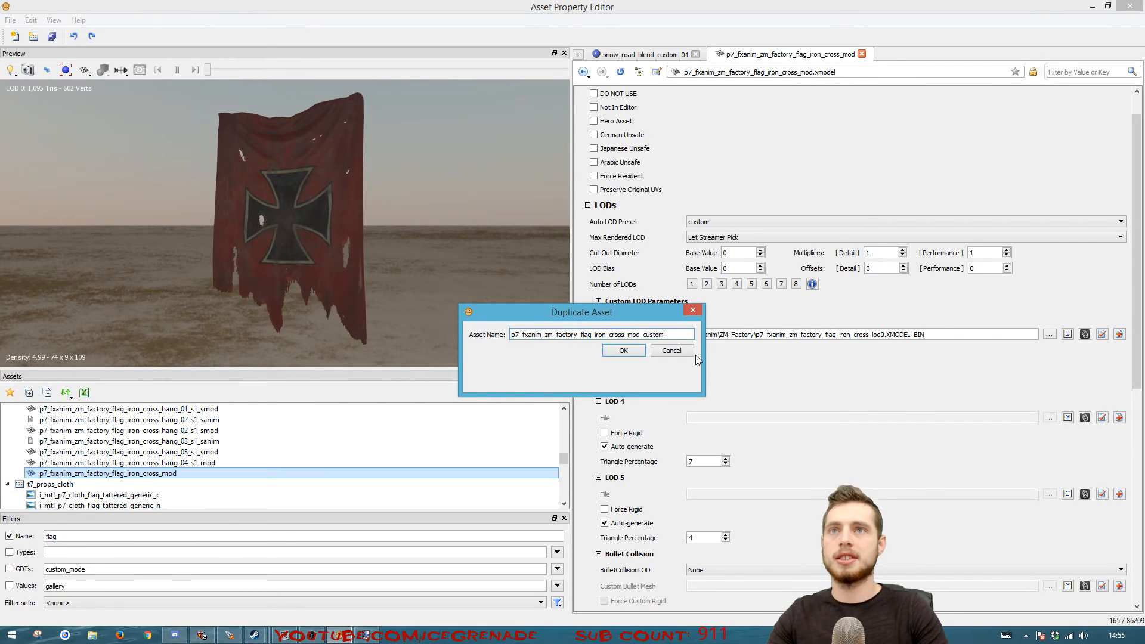
key(Return)
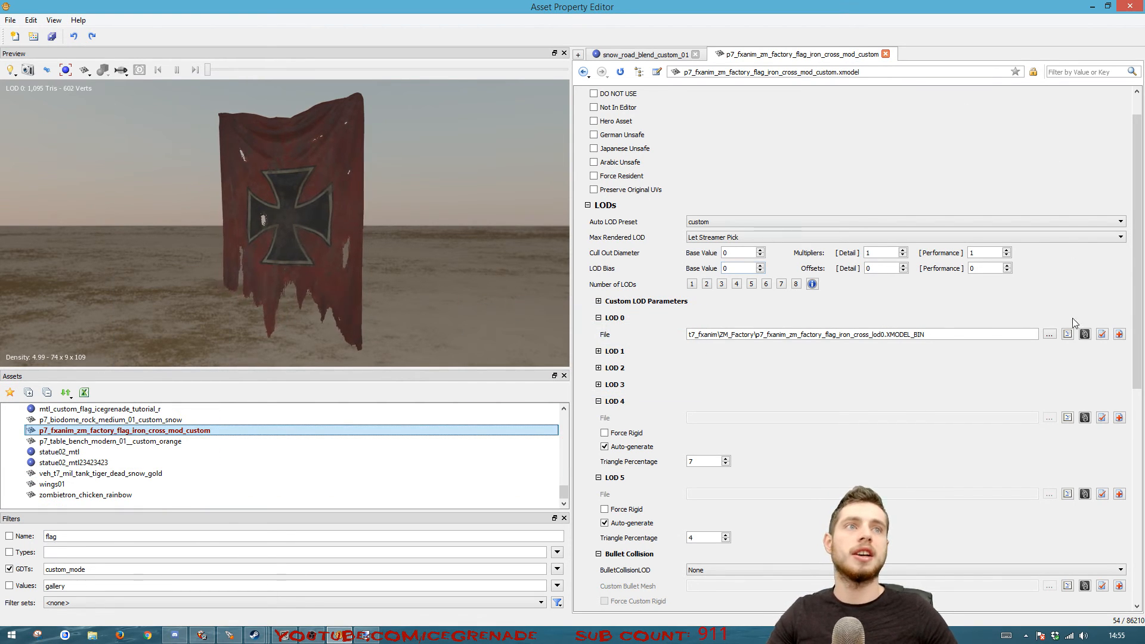
Override the iron cross material of the custom model with mtl_custom_flag_icegrenade_tutorial and save the asset
scroll(893, 529, down, 5)
click(887, 529)
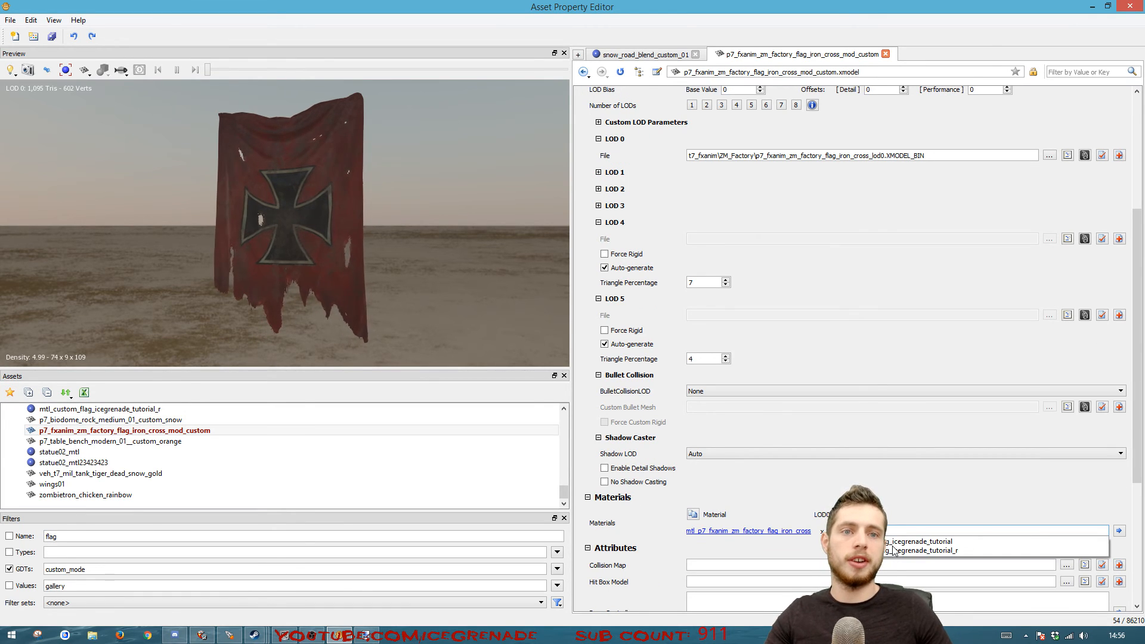
click(893, 544)
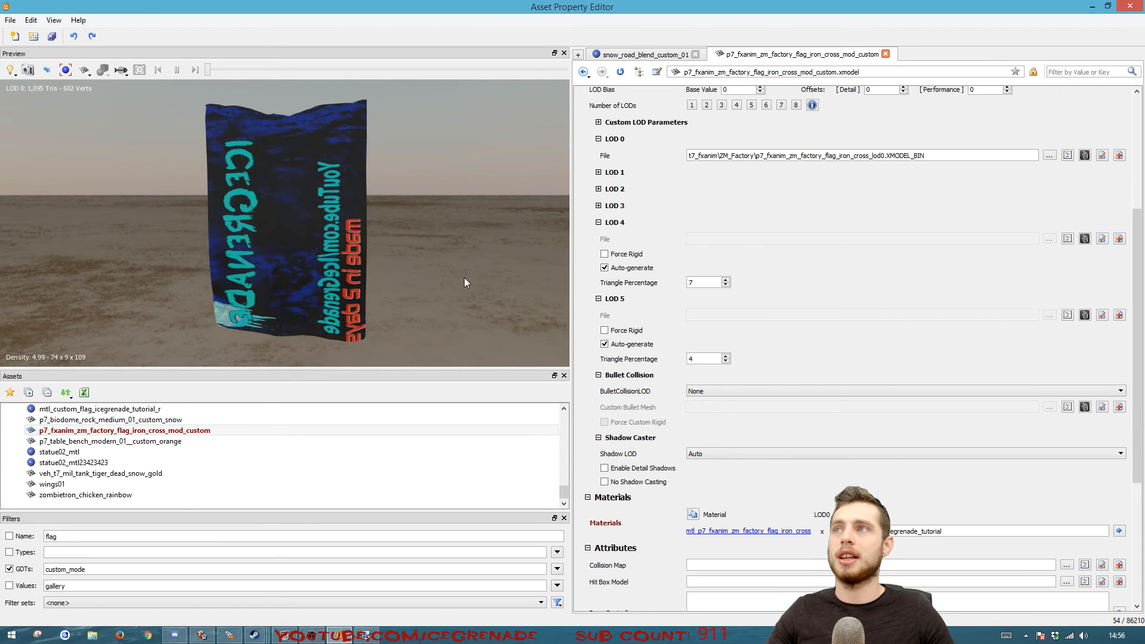
key(ctrl+s)
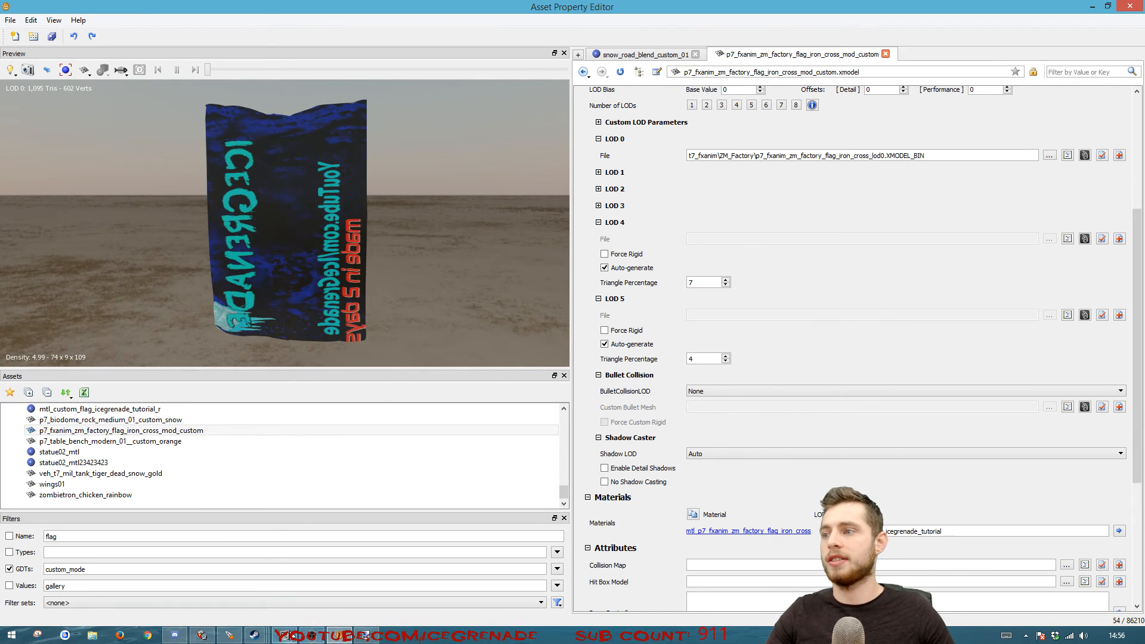
Return to the zm_snow map, select the reversed flag to review its entity properties, and clear the selection
click(290, 636)
shift+click(457, 330)
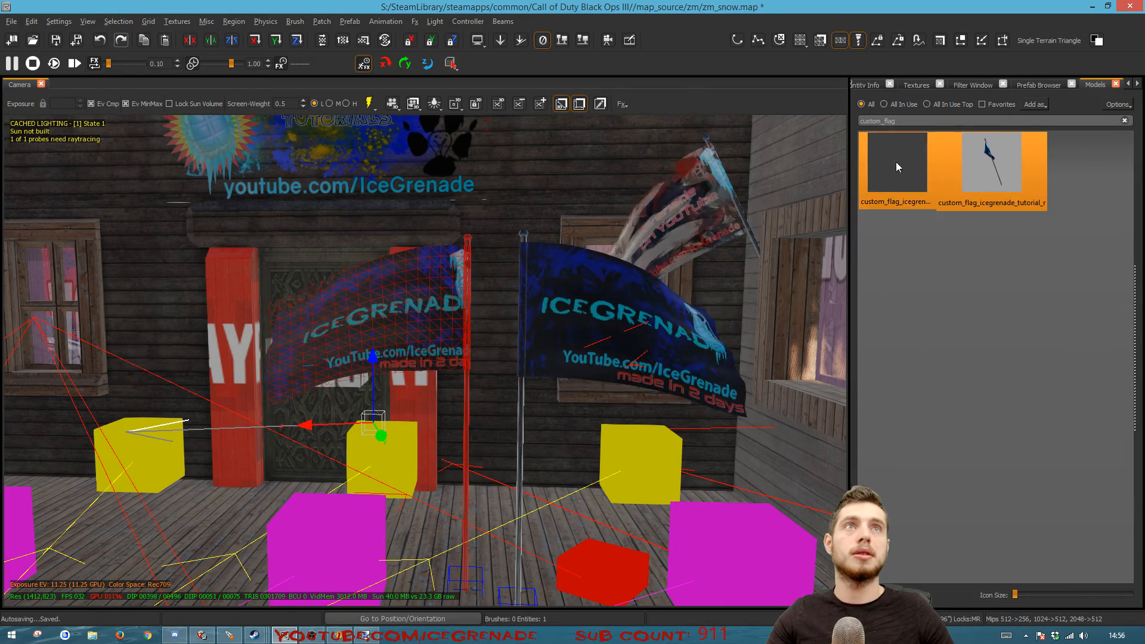
click(997, 164)
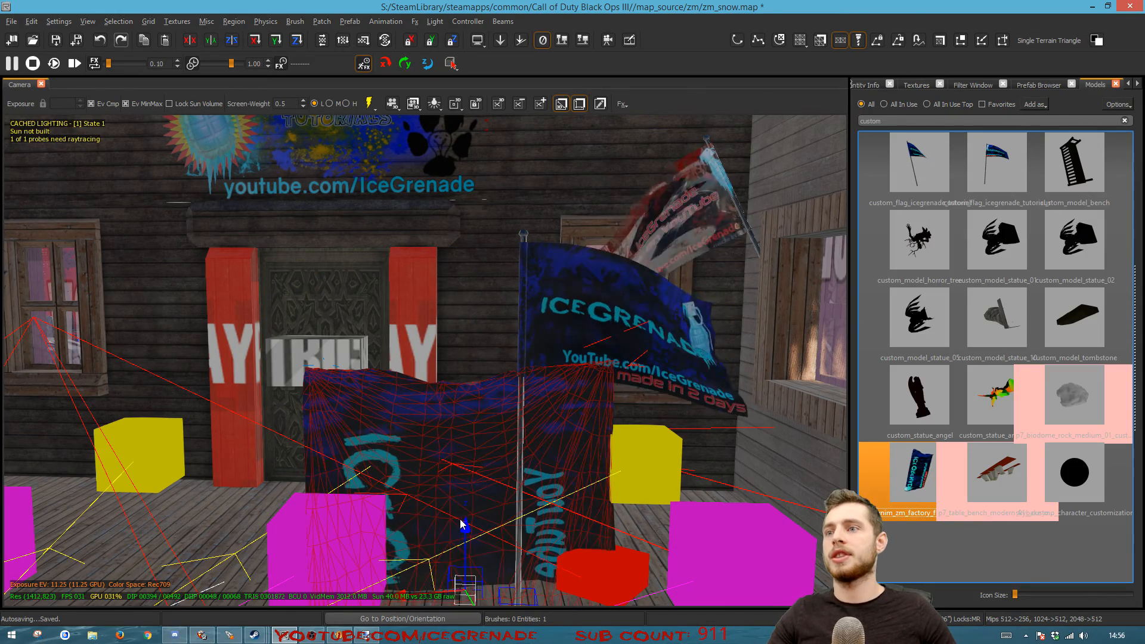
drag(462, 525, 292, 266)
right_drag(292, 266, 447, 361)
key(Escape)
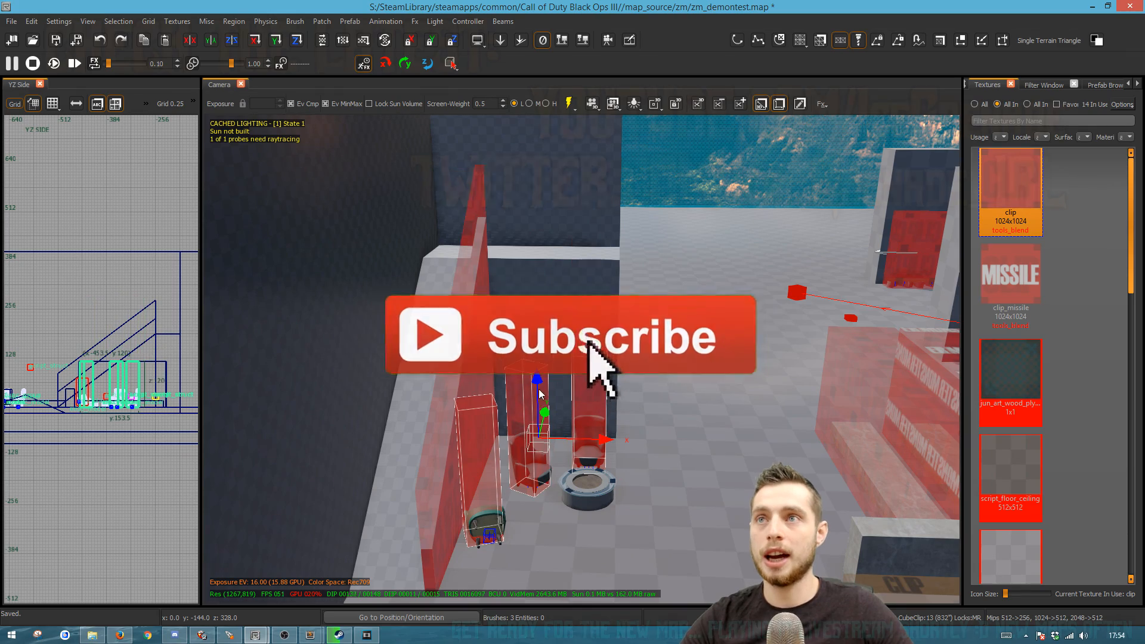
In the zm_demontest map, raise the three selected clip brushes above the chairs using the YZ side view
scroll(136, 401, up, 5)
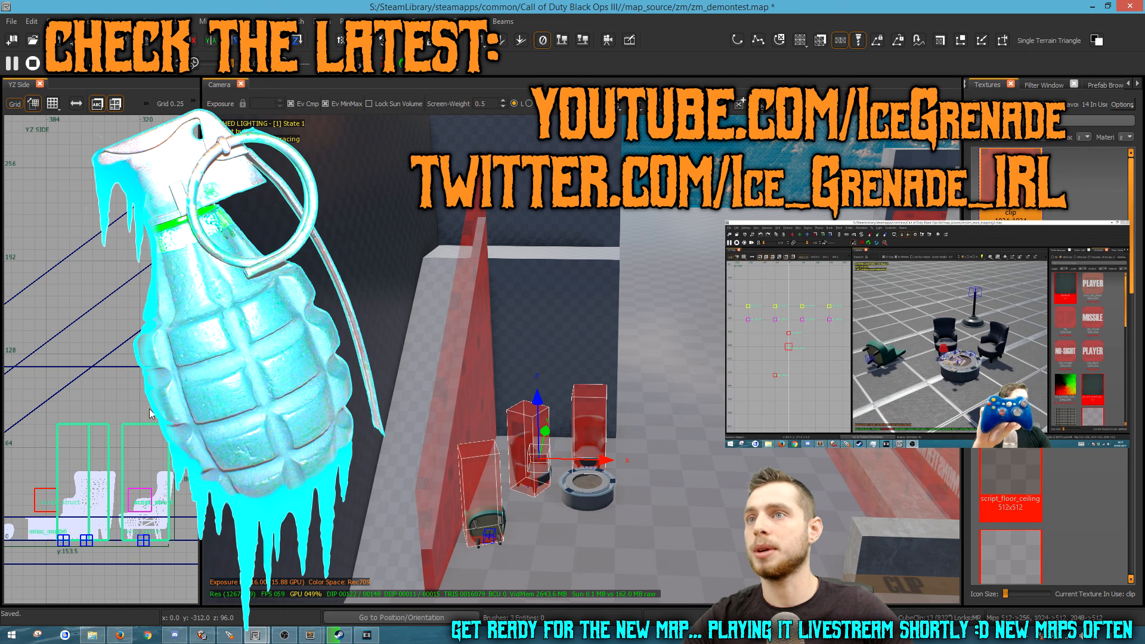
drag(154, 492, 136, 368)
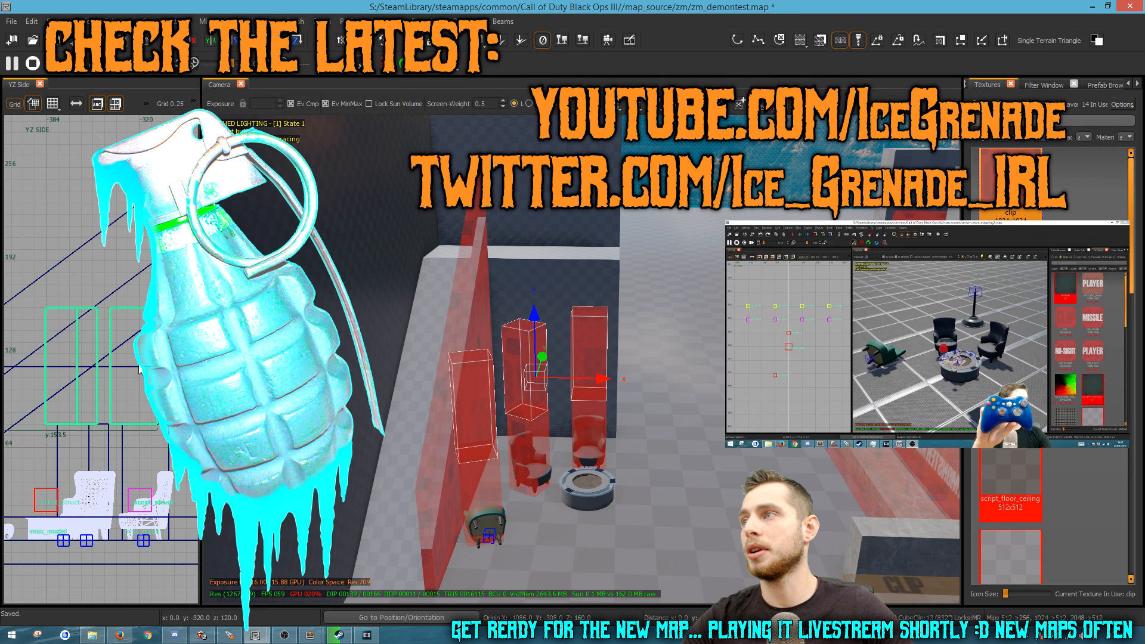